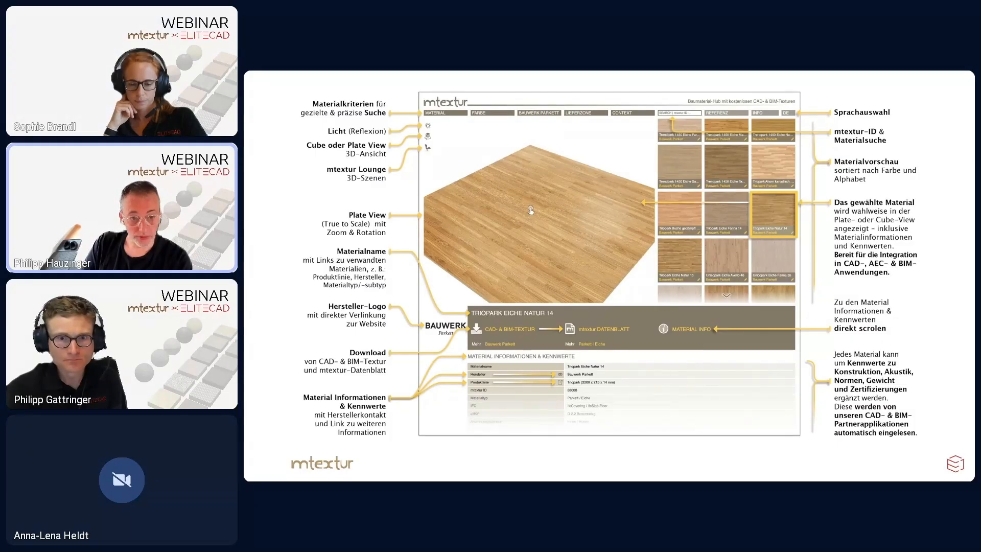
Examine the mtextur website's filter categories for material, colour, manufacturer, delivery zone and context, plus the available languages.
key(Right)
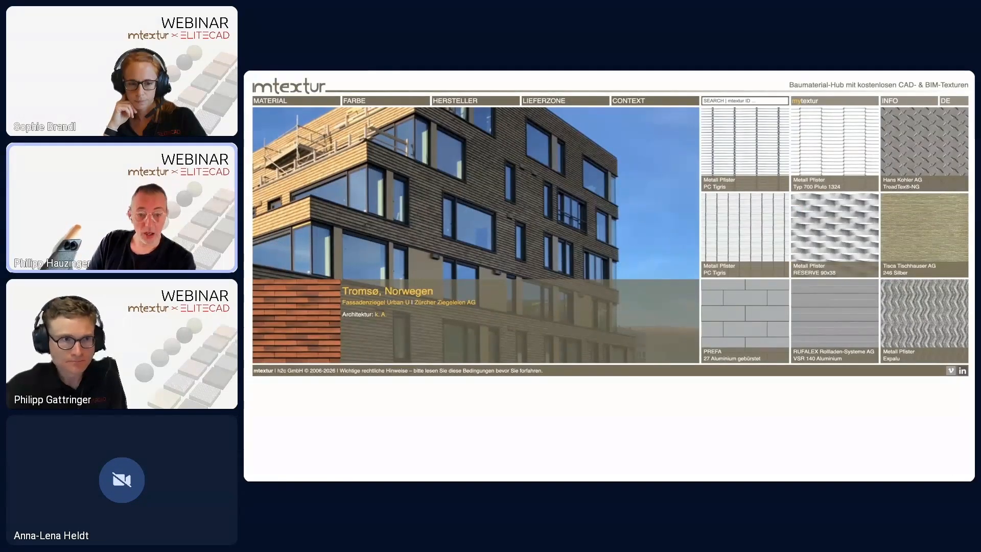
click(285, 103)
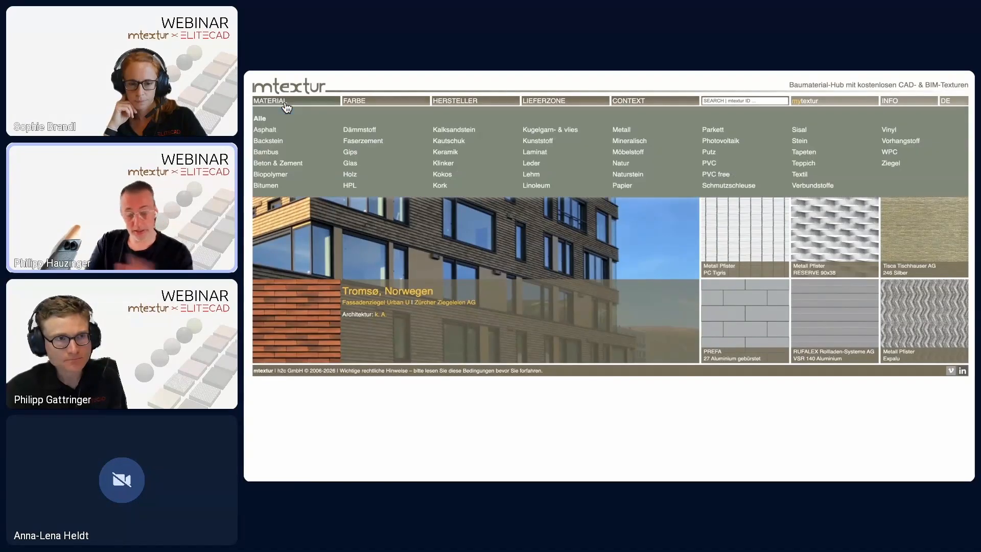
click(352, 177)
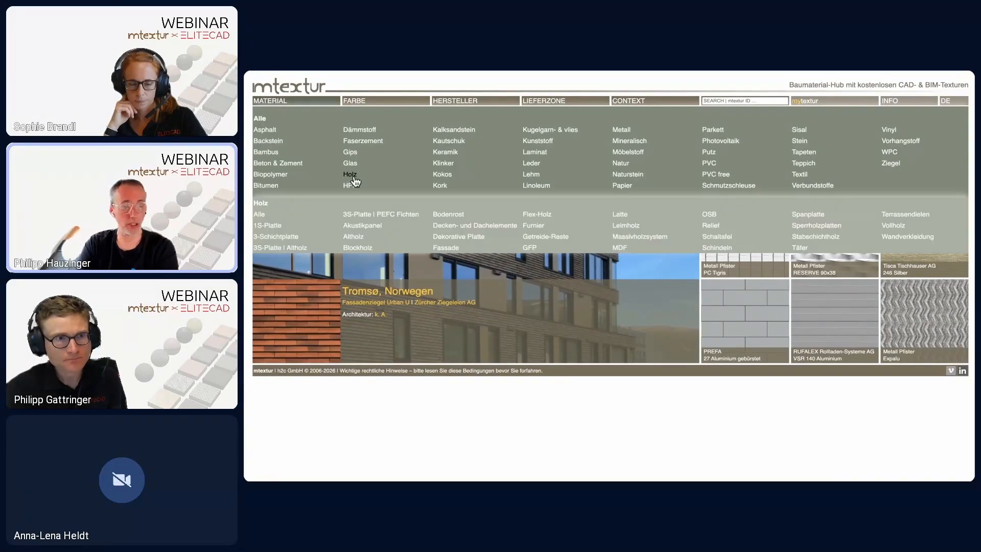
click(372, 104)
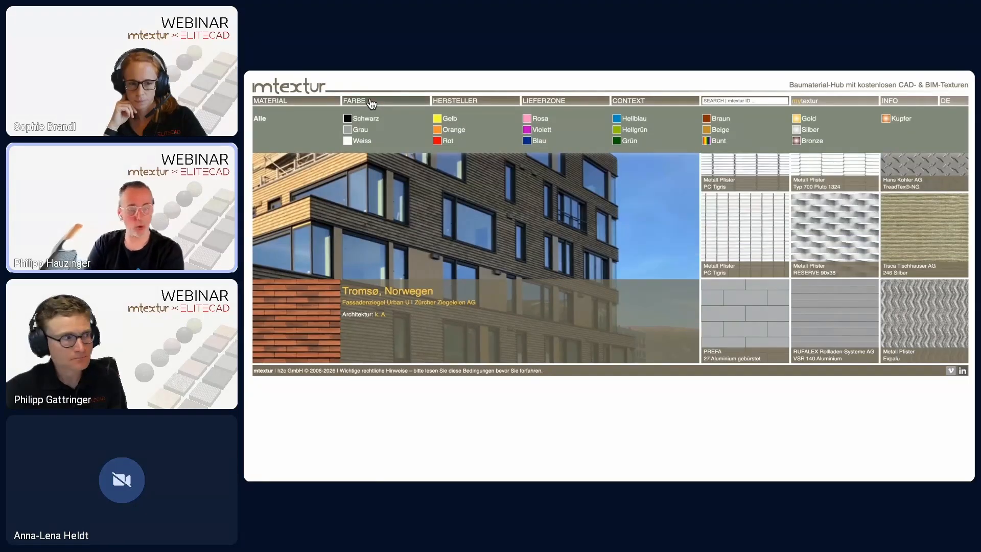
click(465, 102)
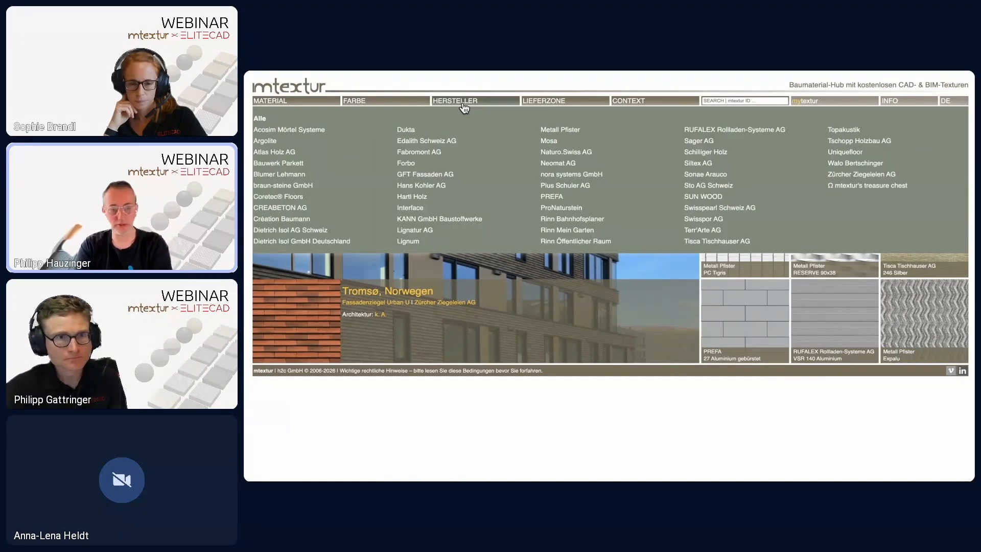
click(700, 209)
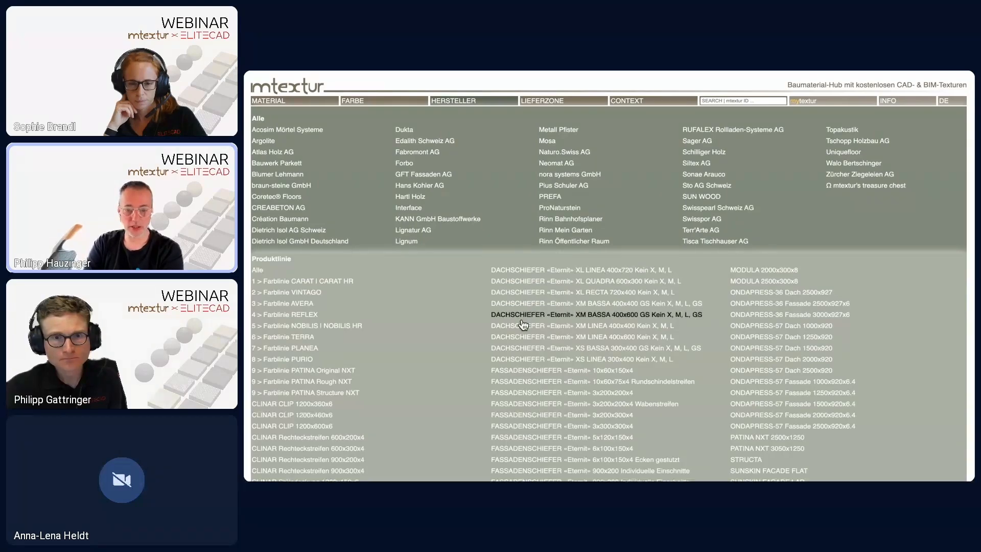
scroll(523, 325, down, 2)
scroll(524, 324, up, 2)
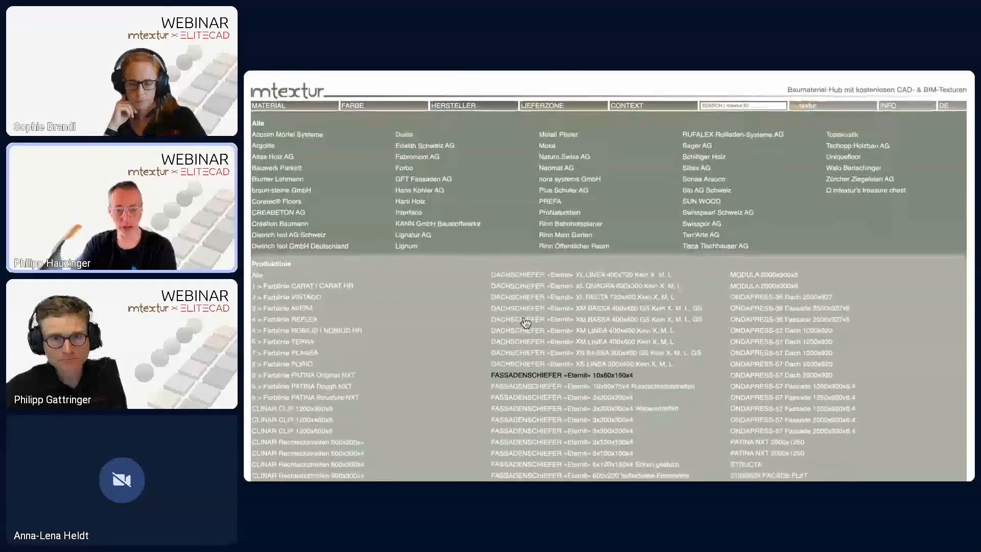
click(556, 102)
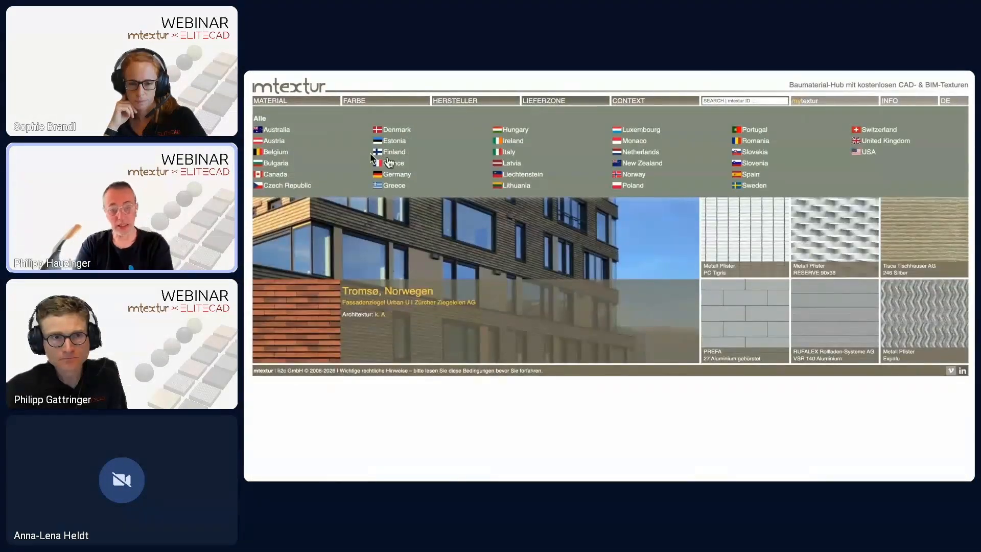
click(639, 102)
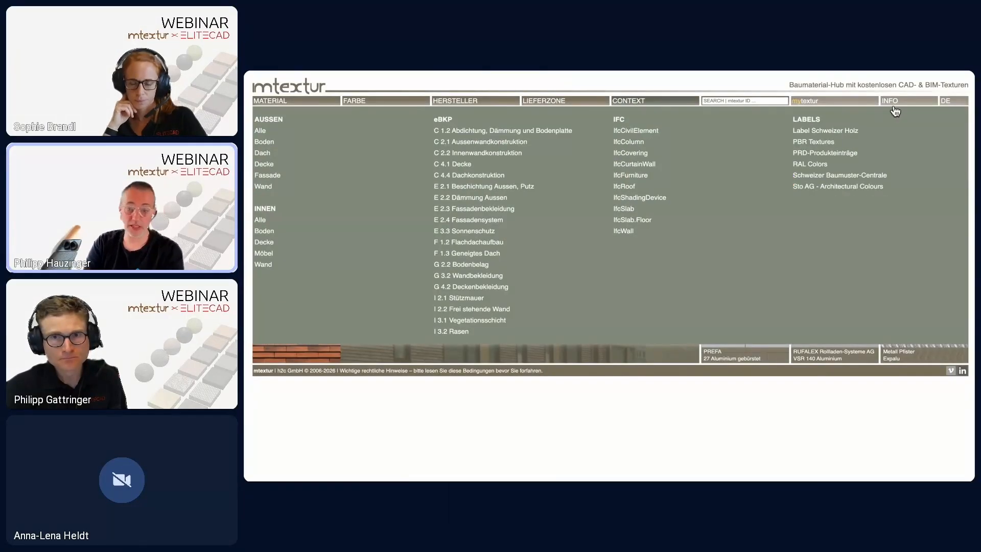
click(952, 104)
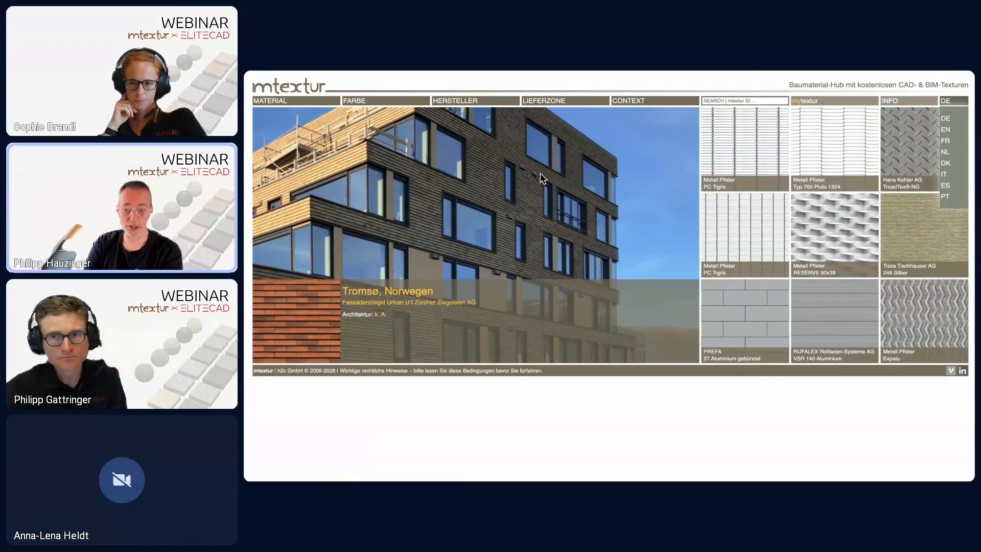
Filter the material library to Holz with the subtype 3S-Platte | Altholz.
click(303, 104)
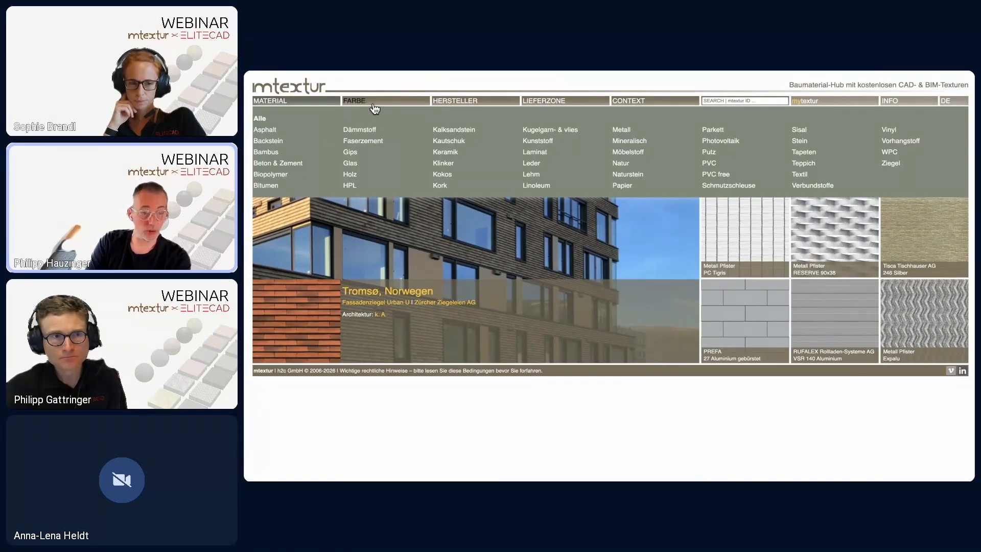
click(349, 174)
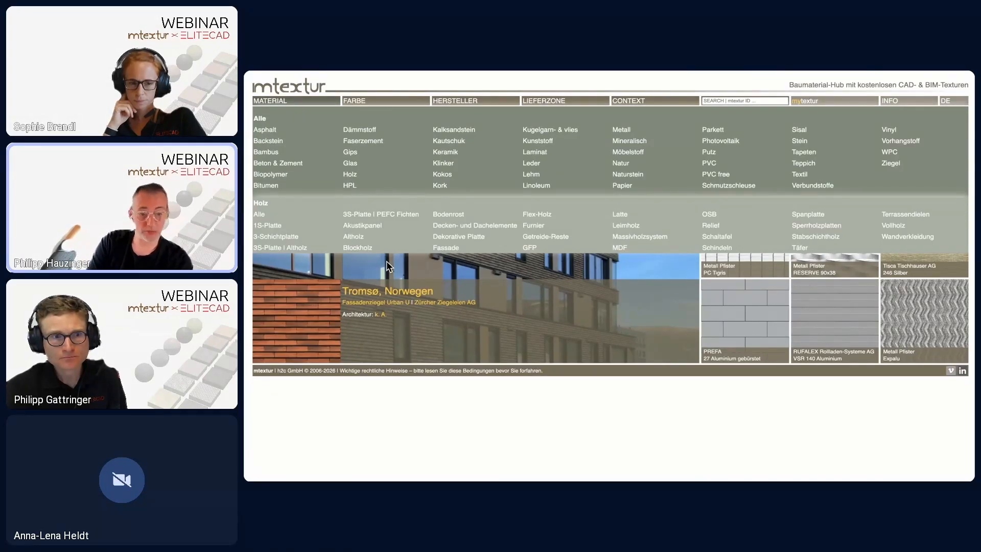
click(281, 248)
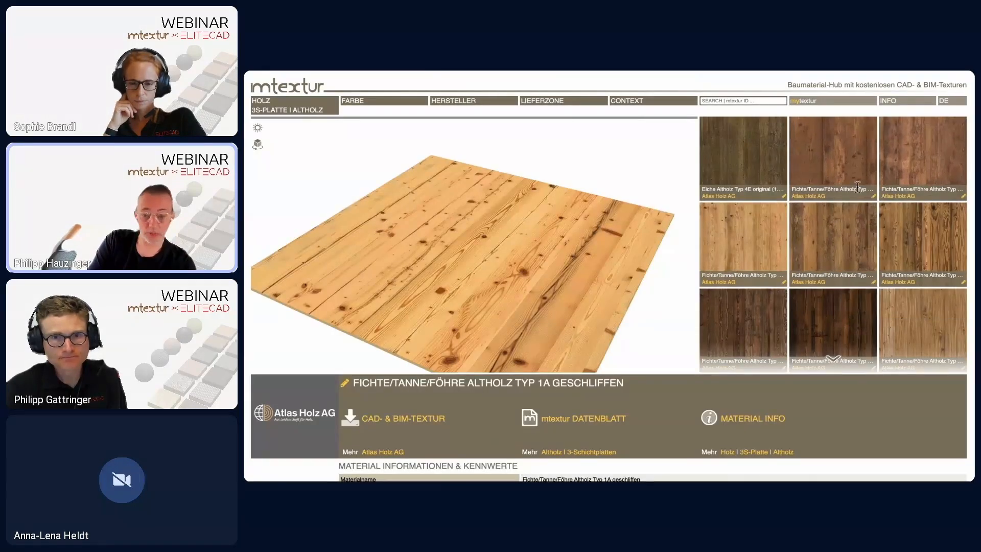
Preview Eiche Altholz Typ 2E gebürstet, followed by Fichte/Tanne/Föhre Altholz Typ 4A original gehackt und gebürstet.
scroll(838, 192, down, 5)
click(831, 197)
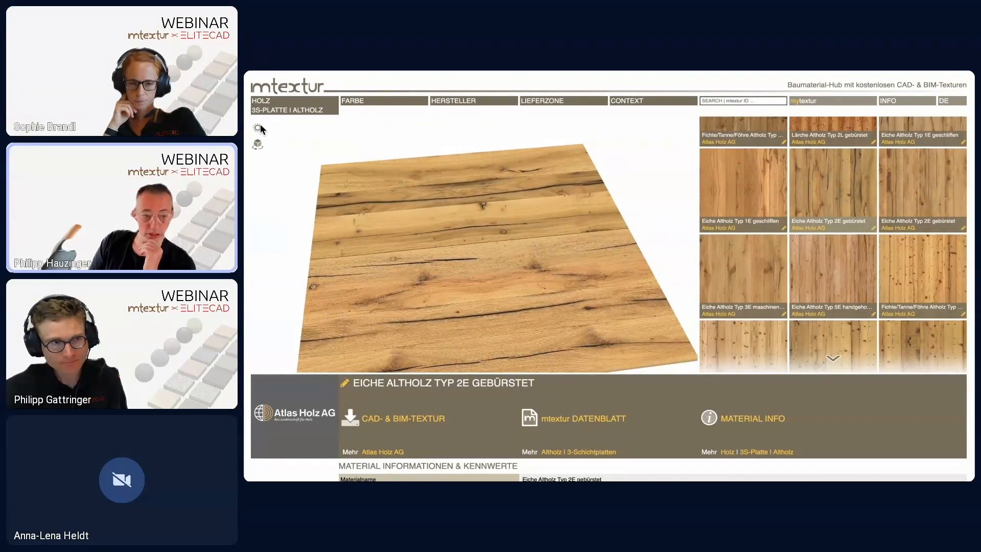
scroll(835, 219, down, 3)
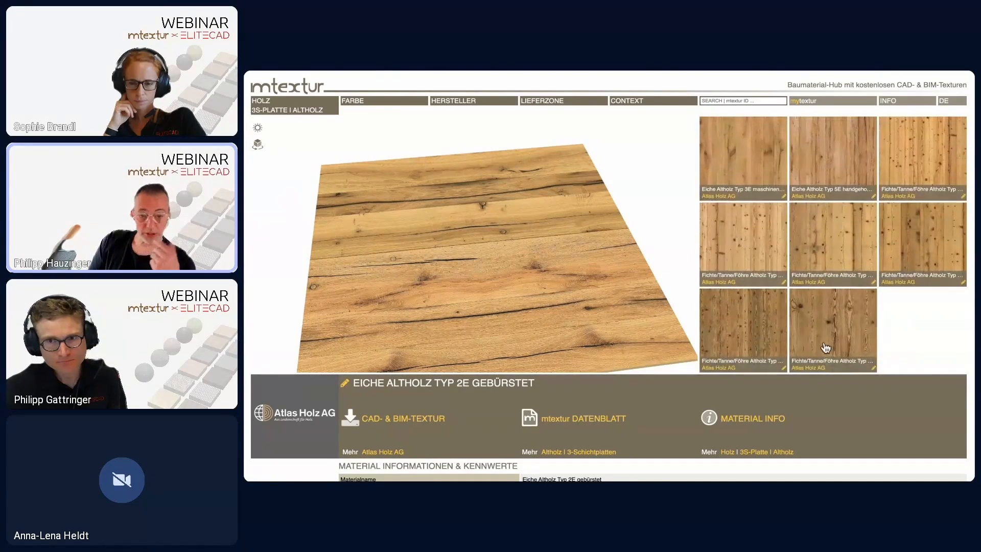
click(742, 327)
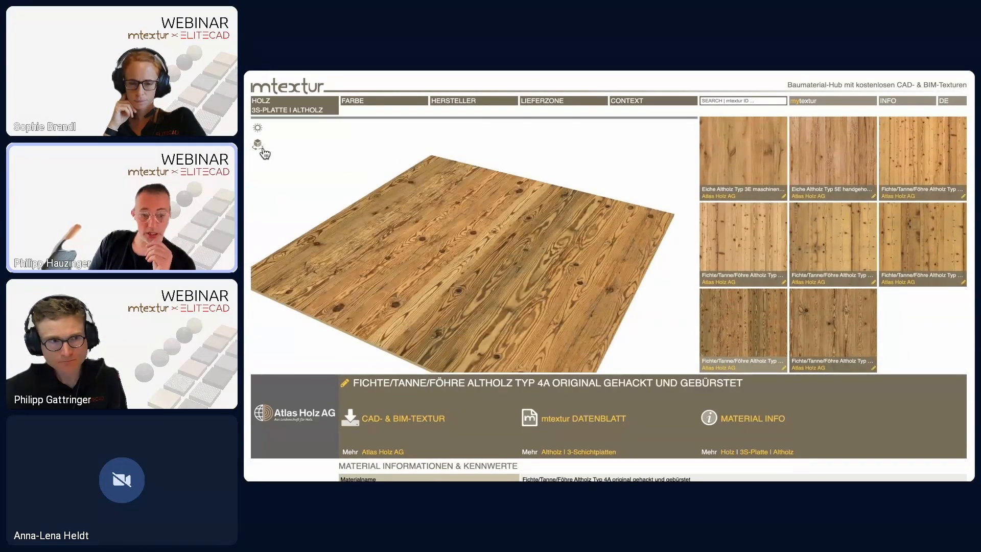
Show the Typ 4A reclaimed wood as a cube and inspect its surface up close with the light reflection setting.
click(258, 146)
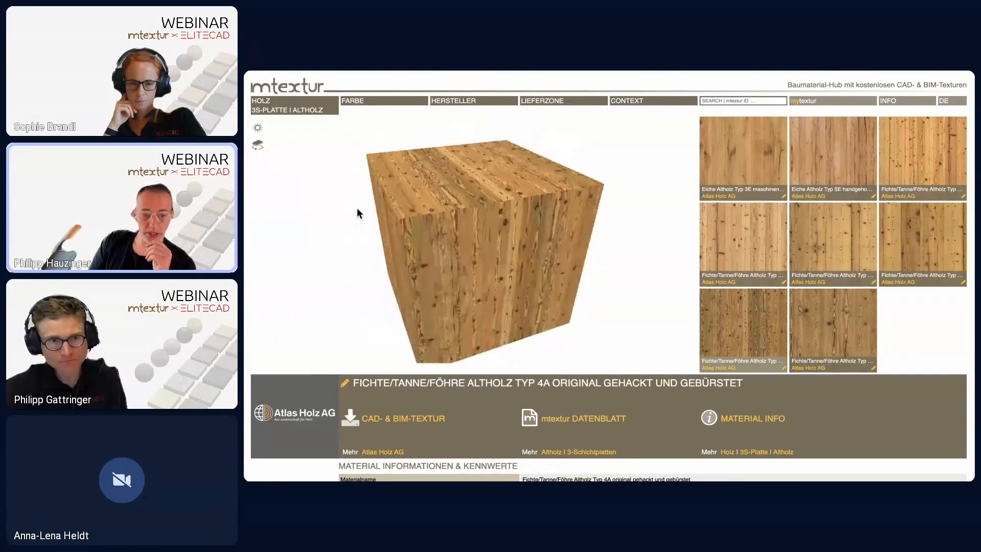
drag(397, 194, 495, 201)
scroll(491, 225, up, 5)
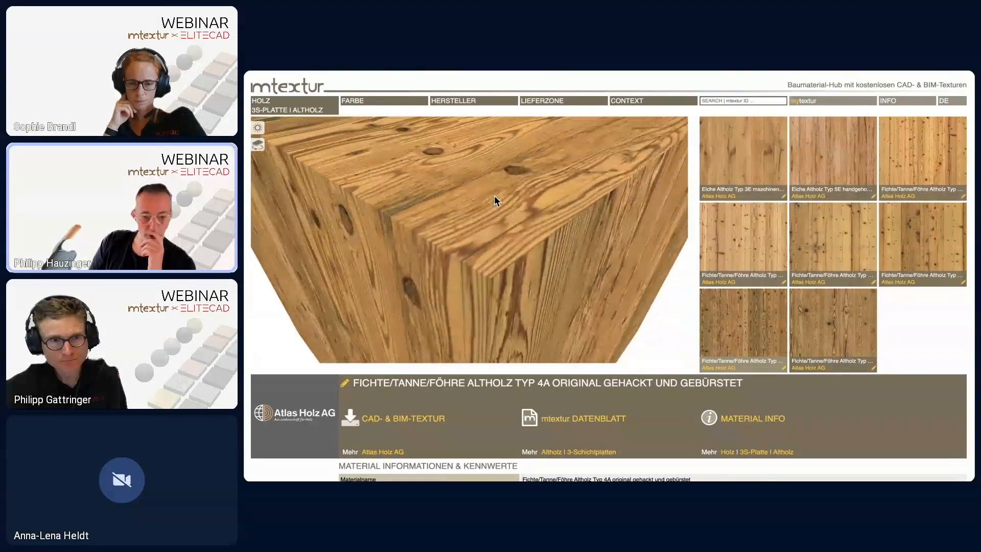
drag(504, 271, 559, 266)
click(261, 127)
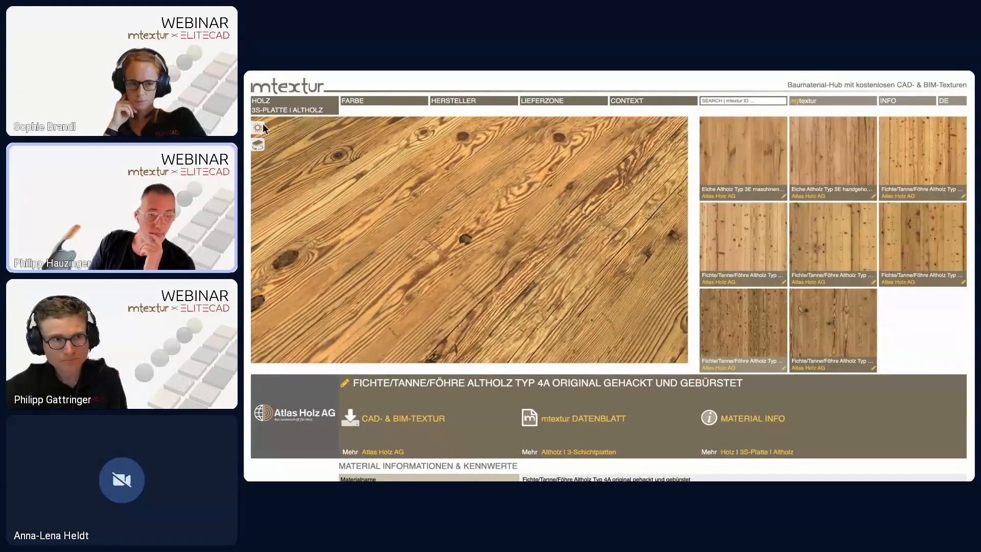
Return to the start page and list all product lines of the manufacturer Hartl Holz.
click(285, 91)
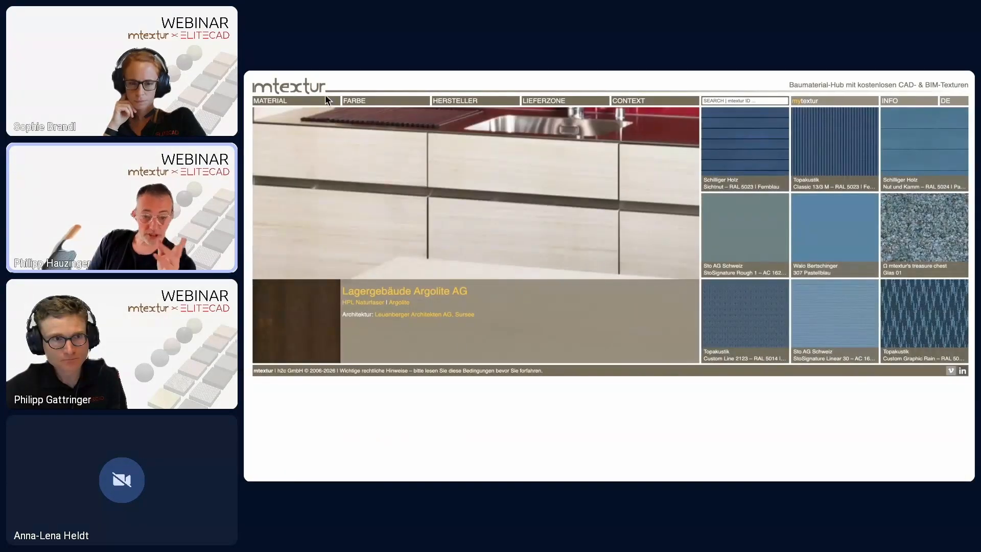
click(454, 100)
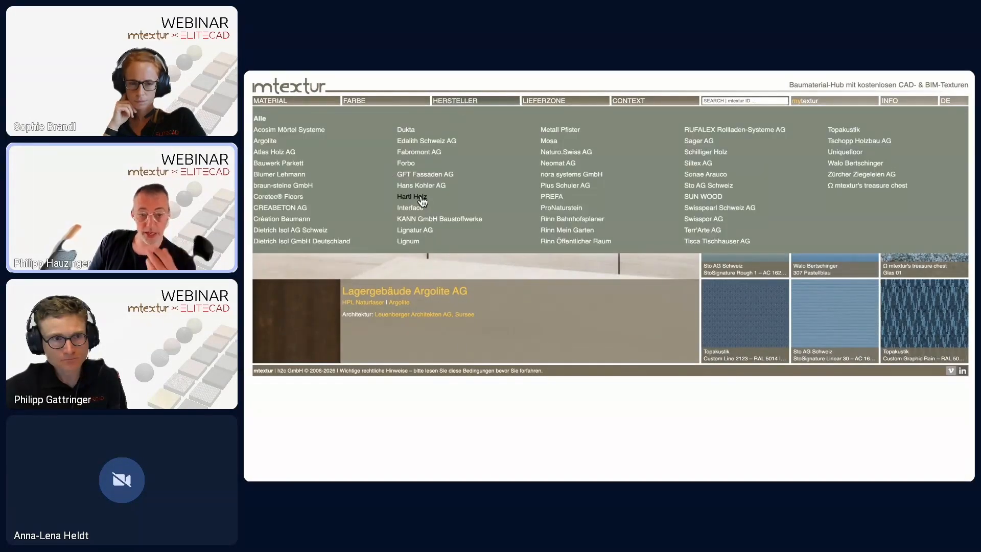
mouse_move(422, 200)
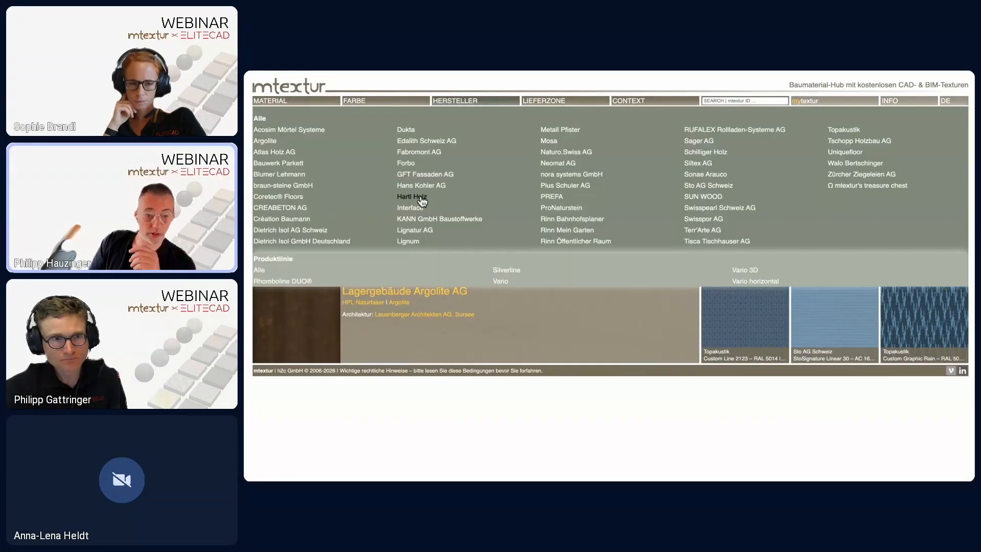
click(268, 275)
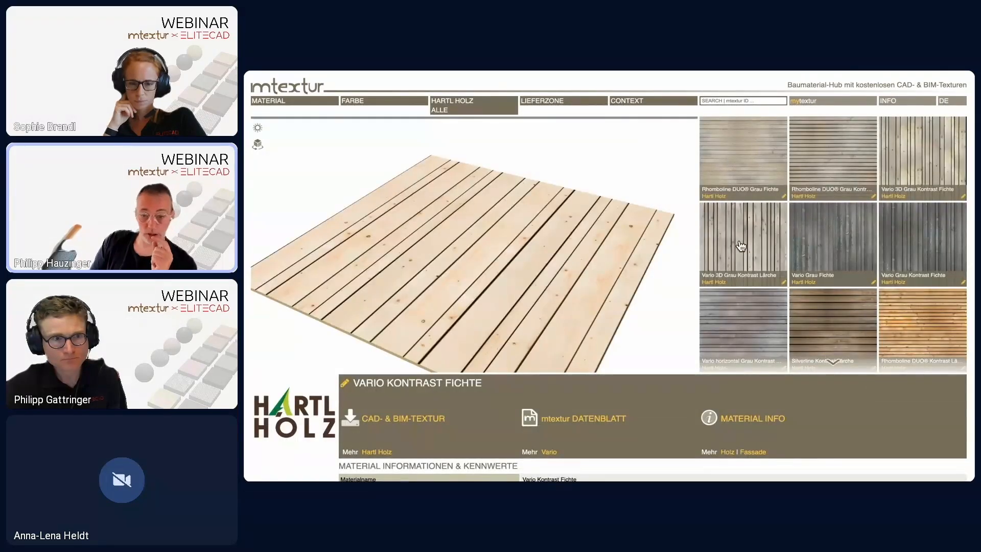
Open Vario 3D Grau Kontrast Lärche and examine its rotated 3D preview and its material information and characteristics.
click(741, 246)
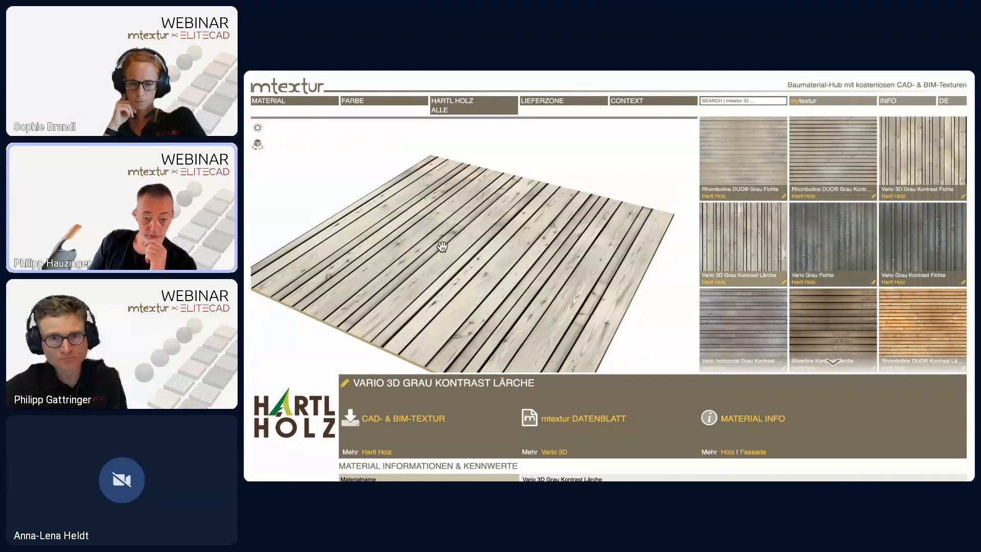
drag(443, 245, 507, 275)
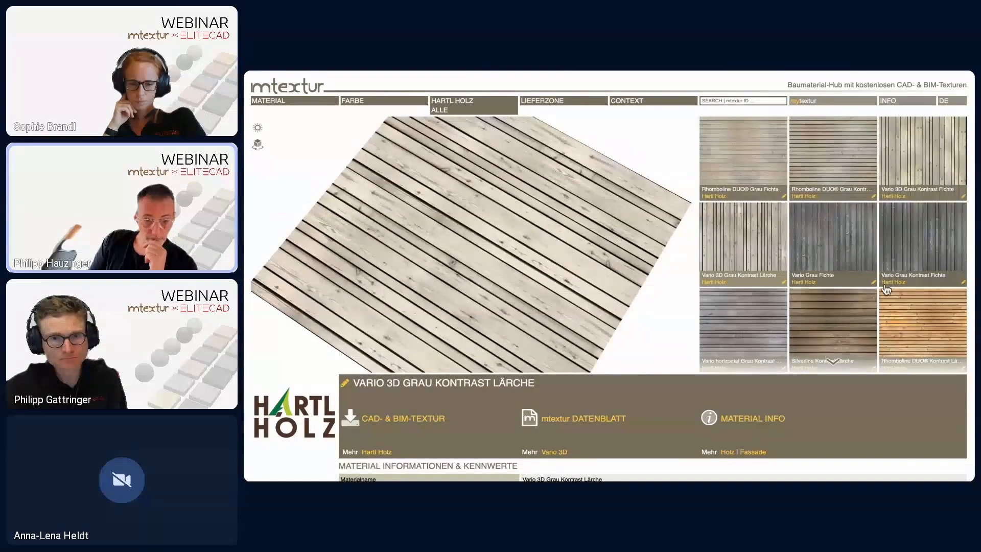
scroll(603, 275, down, 3)
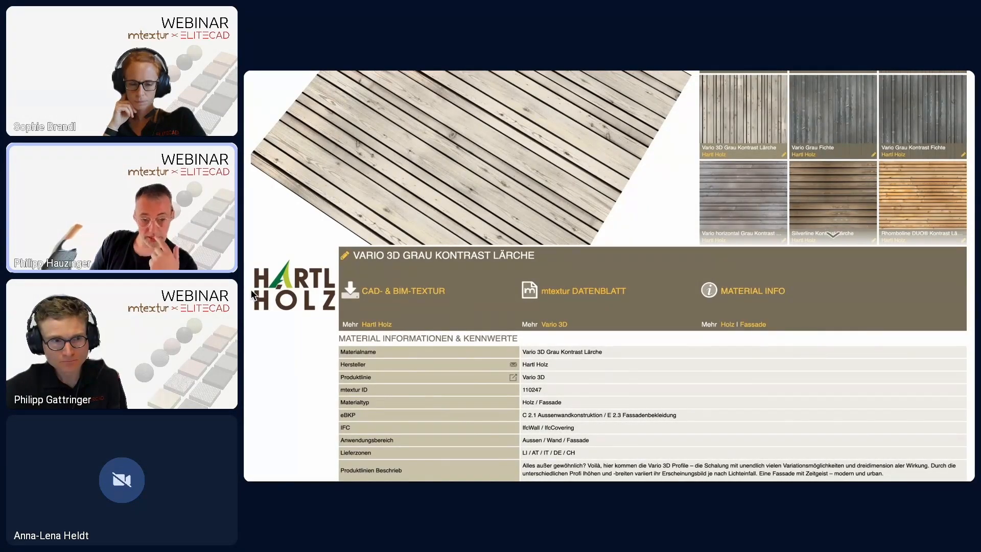
Filter the library to the manufacturer Swisspearl Schweiz AG and its product line SUNSKIN FACADE LAP.
scroll(246, 283, up, 3)
click(456, 105)
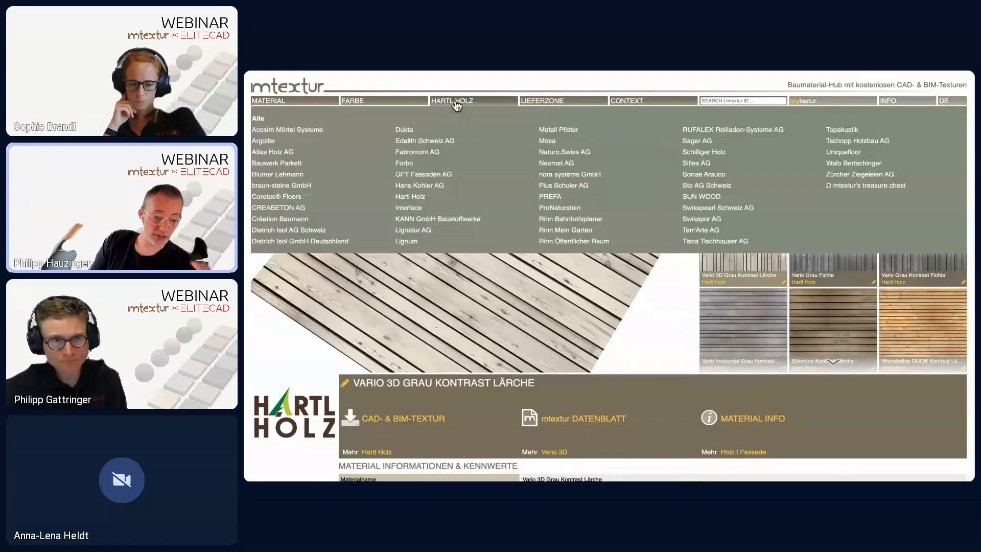
click(717, 212)
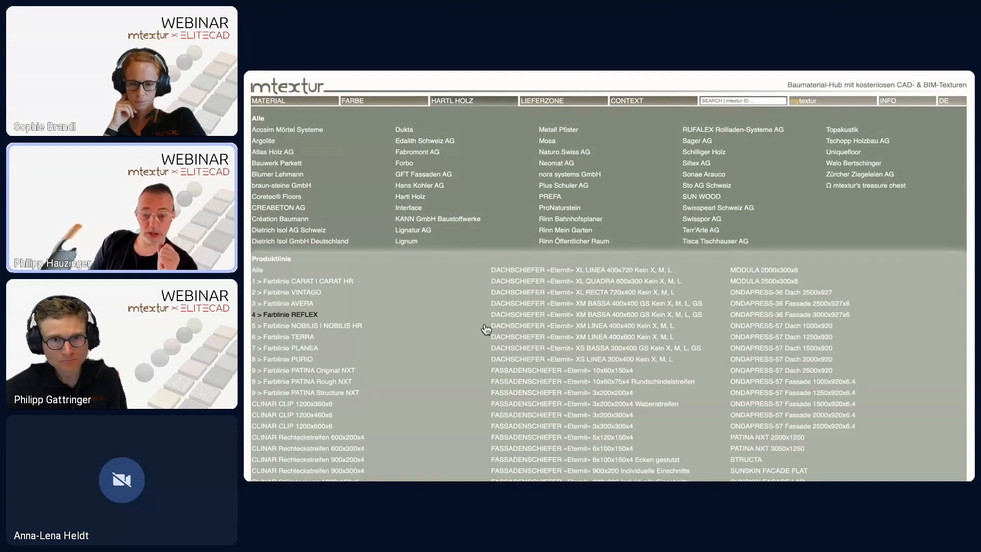
scroll(812, 364, down, 2)
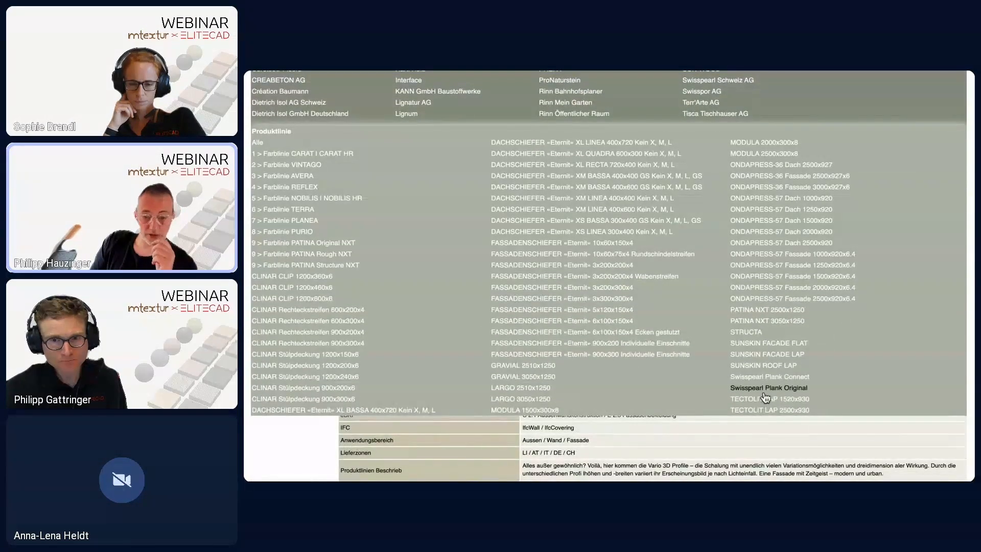
click(760, 354)
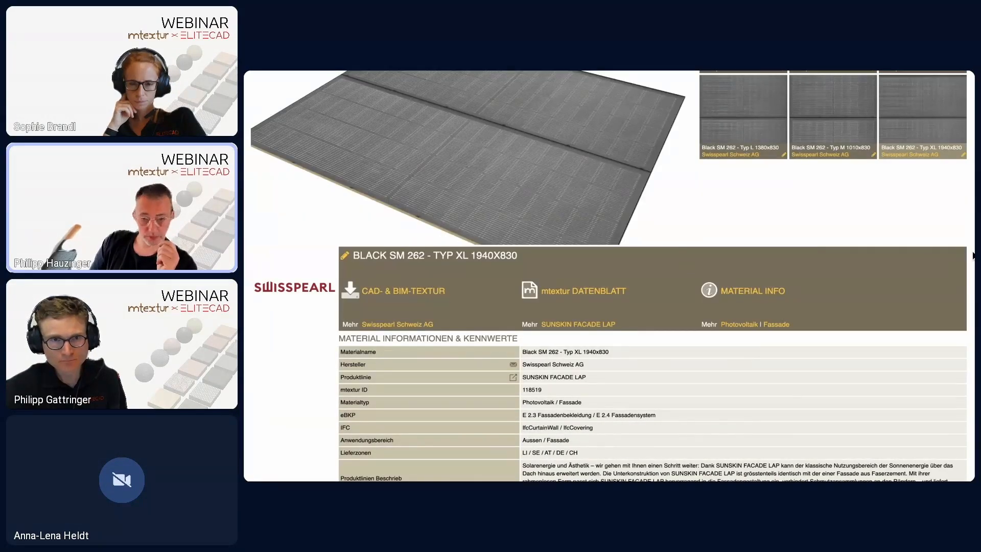
Examine the Black SM 262 - Typ XL 1940x830 photovoltaic panel up close in 3D and read its material information.
scroll(971, 253, up, 3)
scroll(471, 277, down, 3)
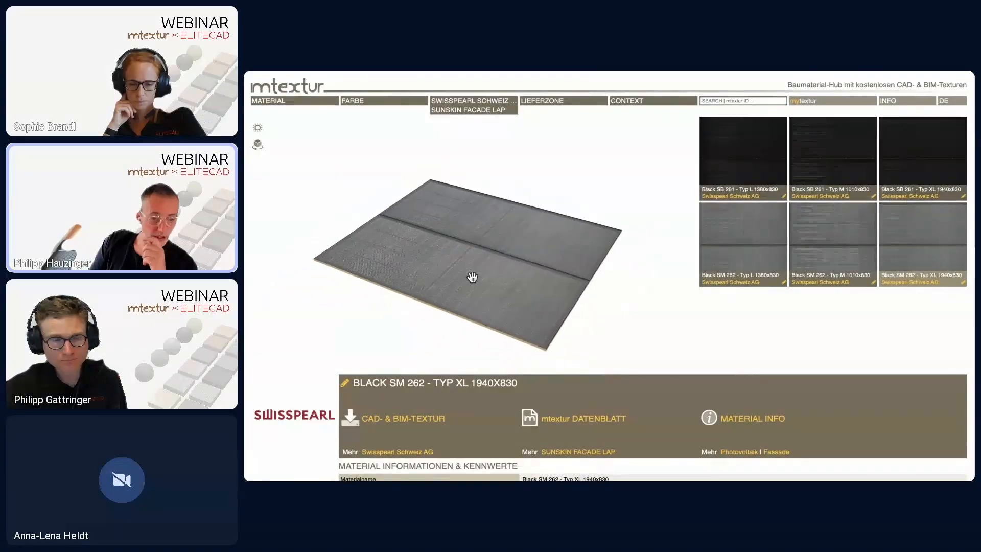
scroll(469, 273, up, 5)
drag(453, 212, 510, 274)
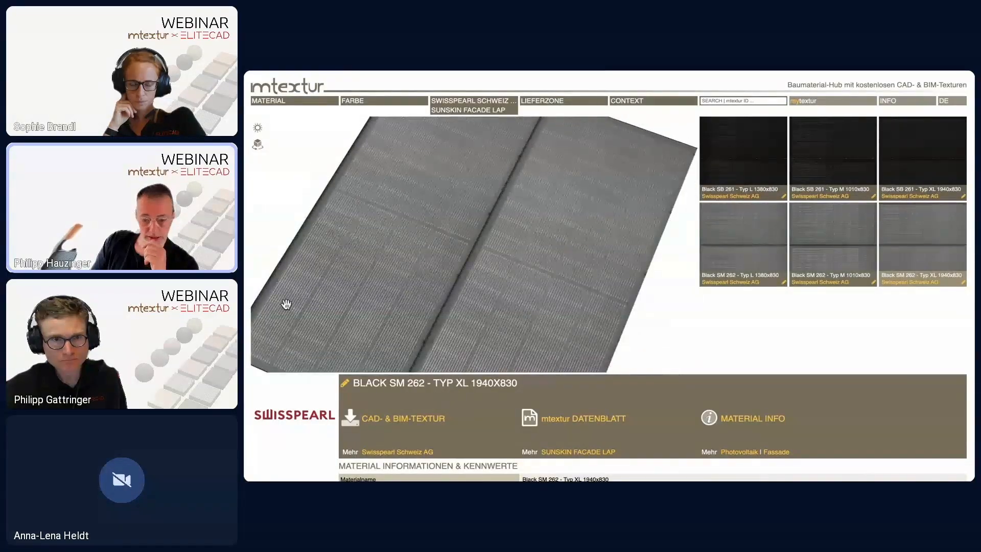
scroll(247, 274, down, 3)
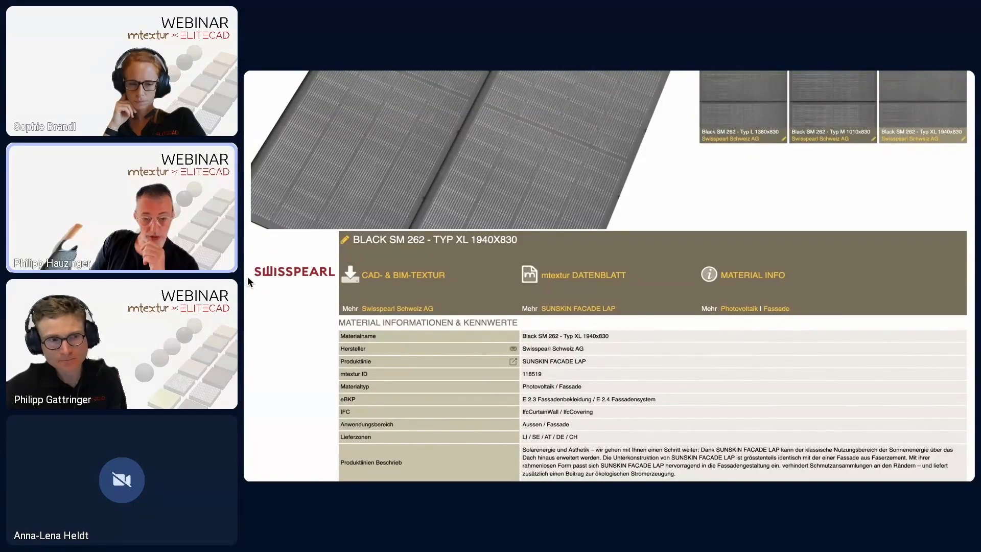
Filter the library to the manufacturer PREFA and its product line DACHPANEEL FX.12, and read the material information of 02 P.10 Anthrazit.
scroll(247, 276, up, 3)
mouse_move(461, 106)
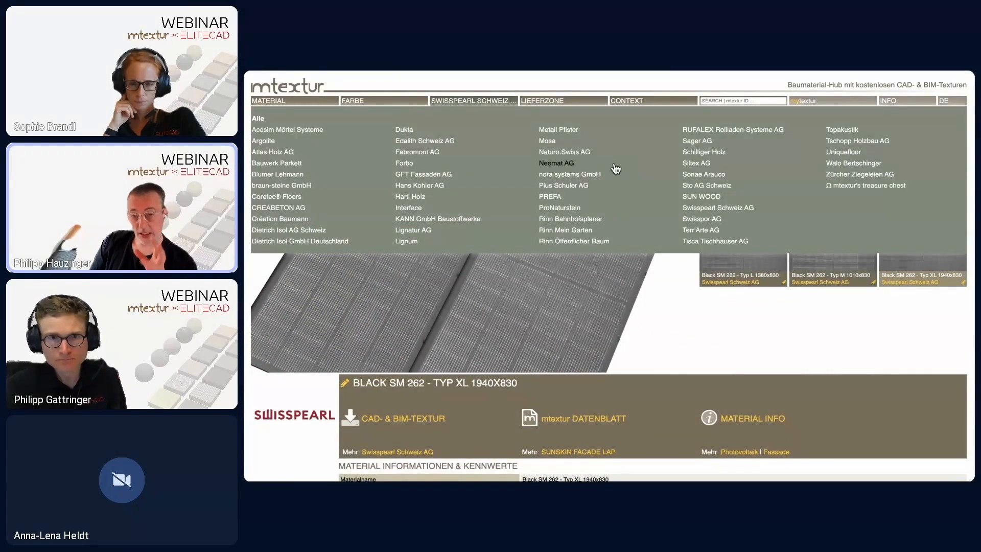
mouse_move(559, 204)
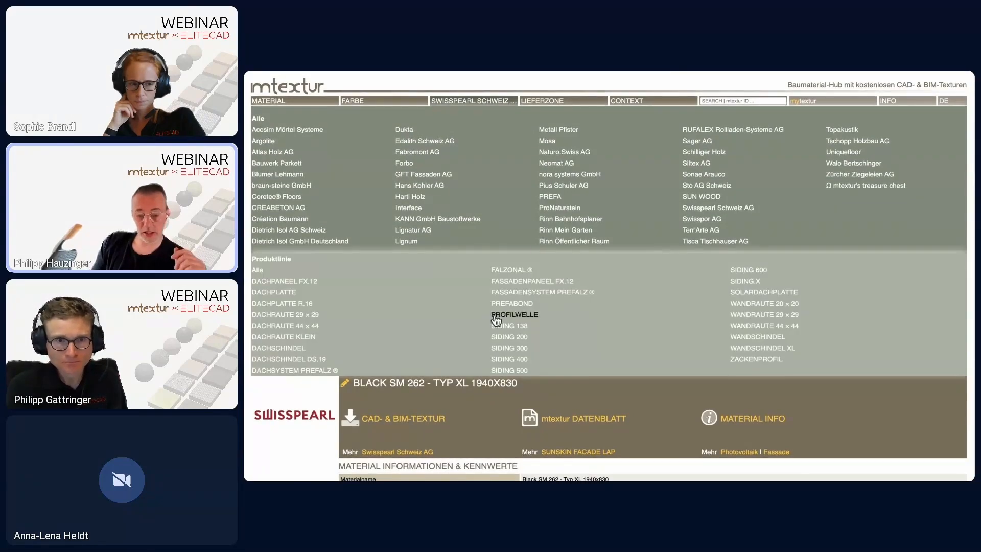
click(289, 282)
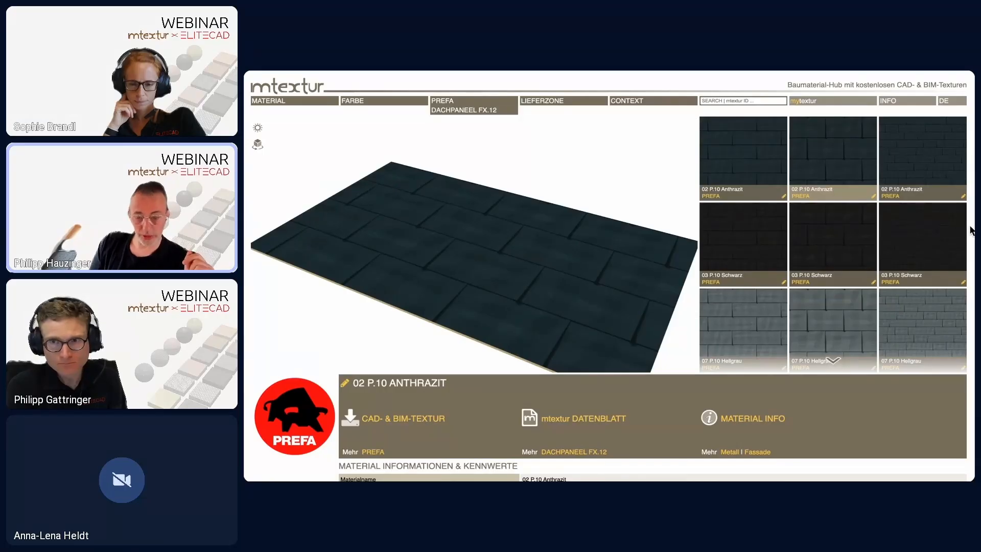
scroll(971, 230, down, 4)
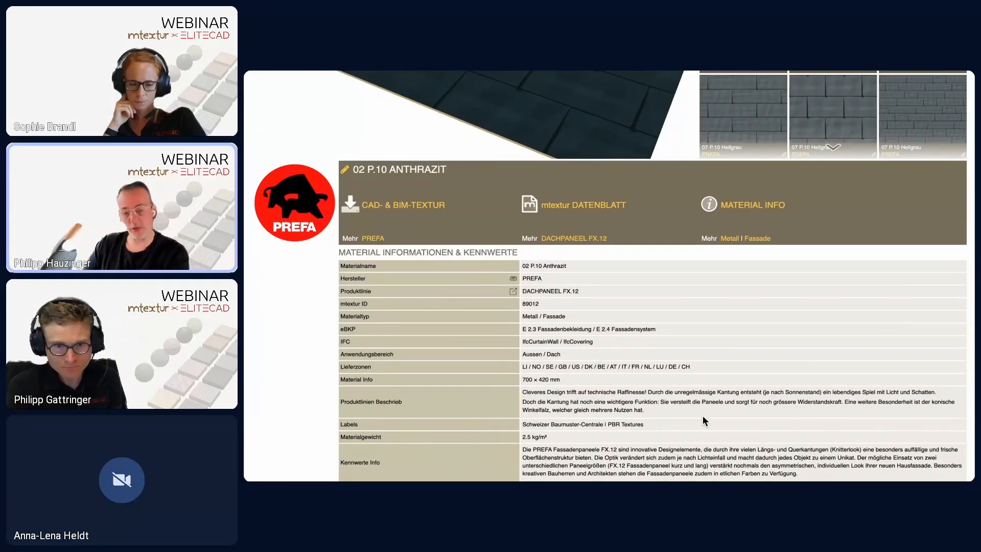
scroll(253, 276, up, 4)
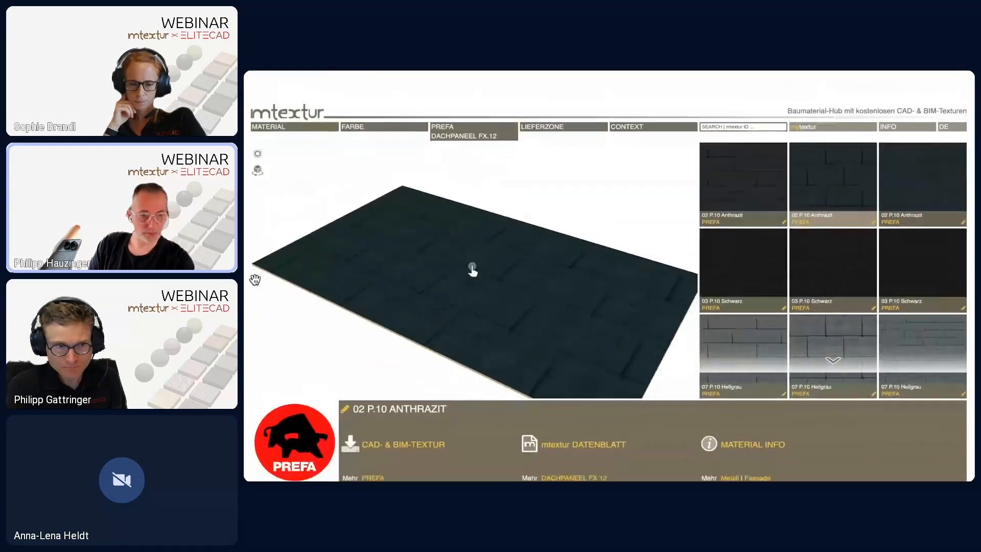
Open the mtextur datasheet of 02 P.10 Anthrazit, read through its German and English pages, and close it.
click(582, 421)
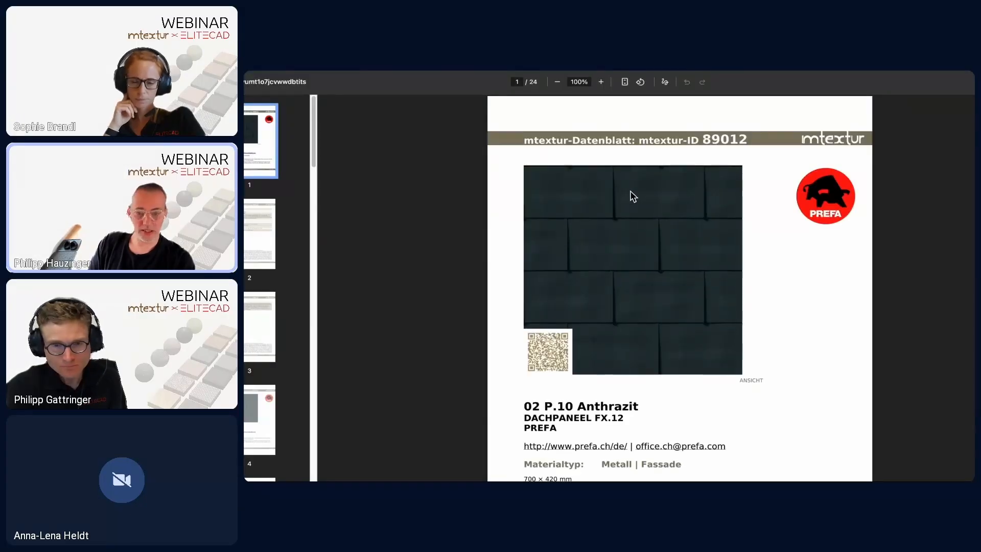
scroll(617, 182, down, 3)
scroll(617, 183, down, 8)
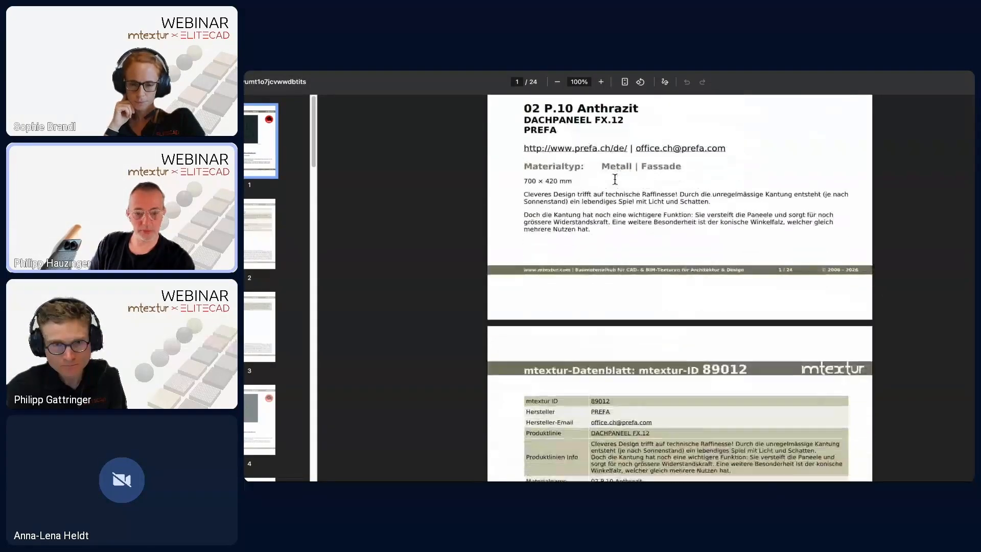
scroll(616, 180, down, 5)
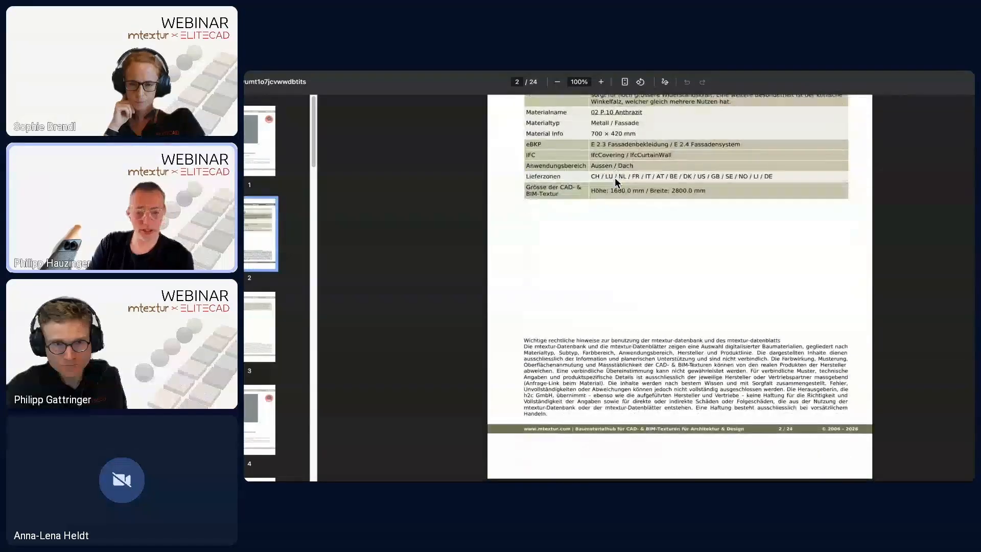
scroll(616, 183, down, 9)
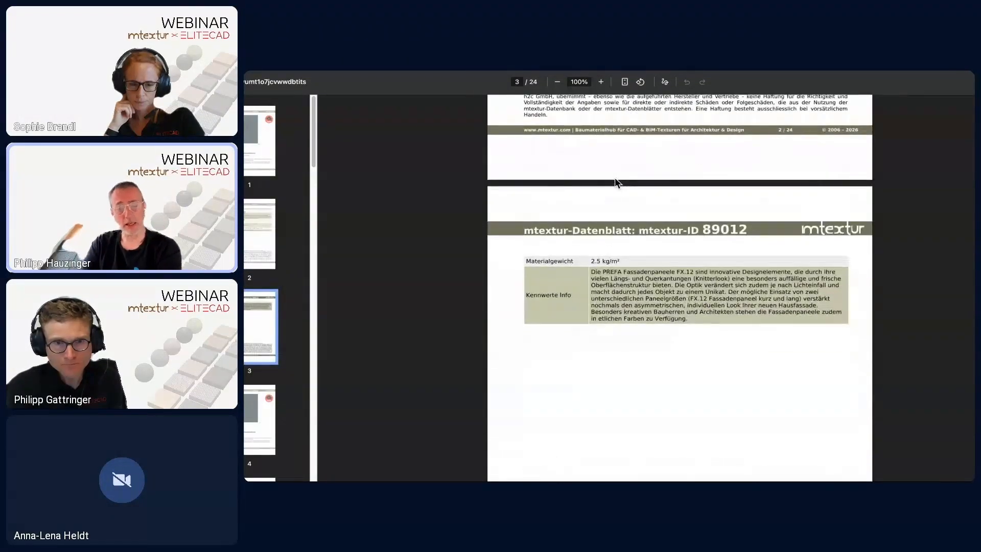
scroll(615, 183, down, 15)
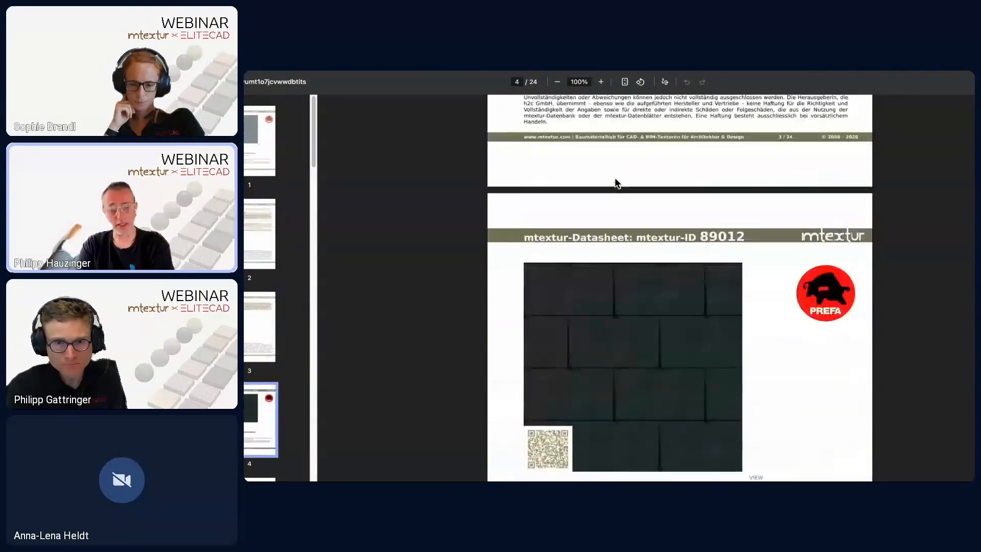
scroll(616, 180, down, 2)
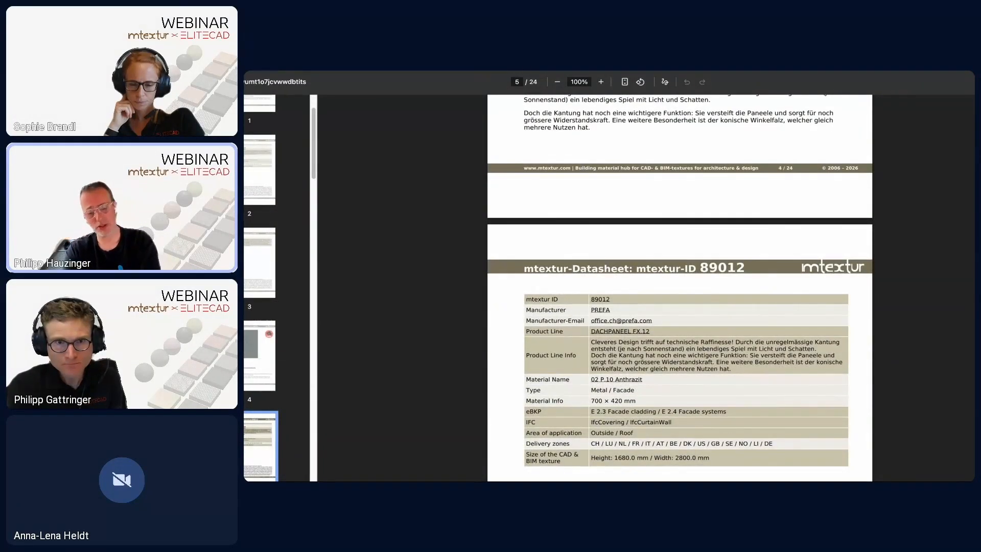
key(super+w)
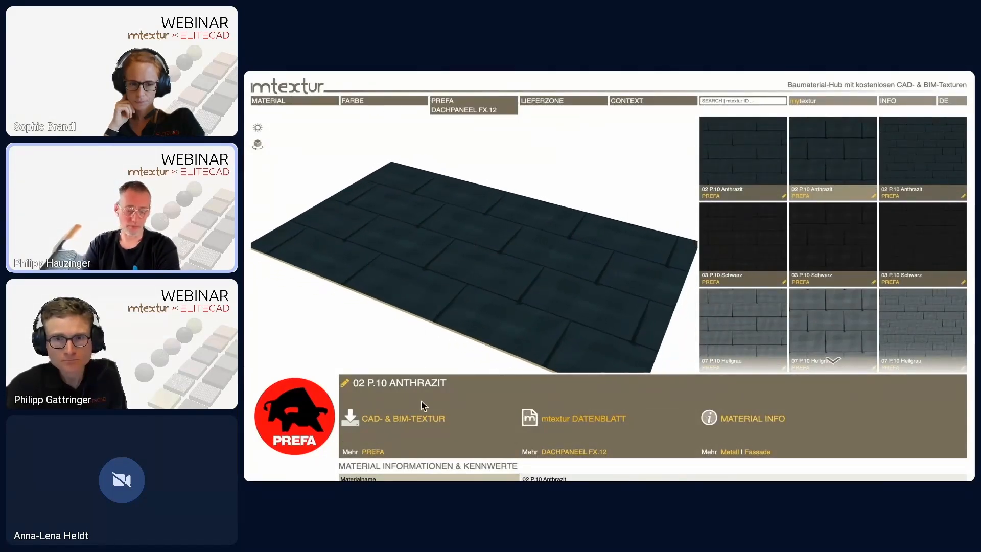
Download the CAD and BIM texture of 02 P.10 Anthrazit.
click(427, 419)
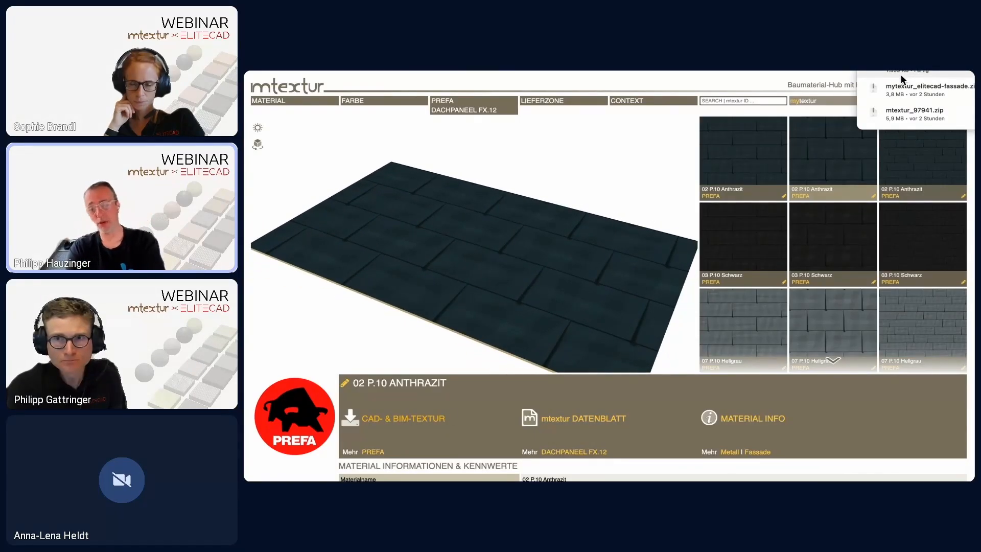
scroll(687, 242, down, 5)
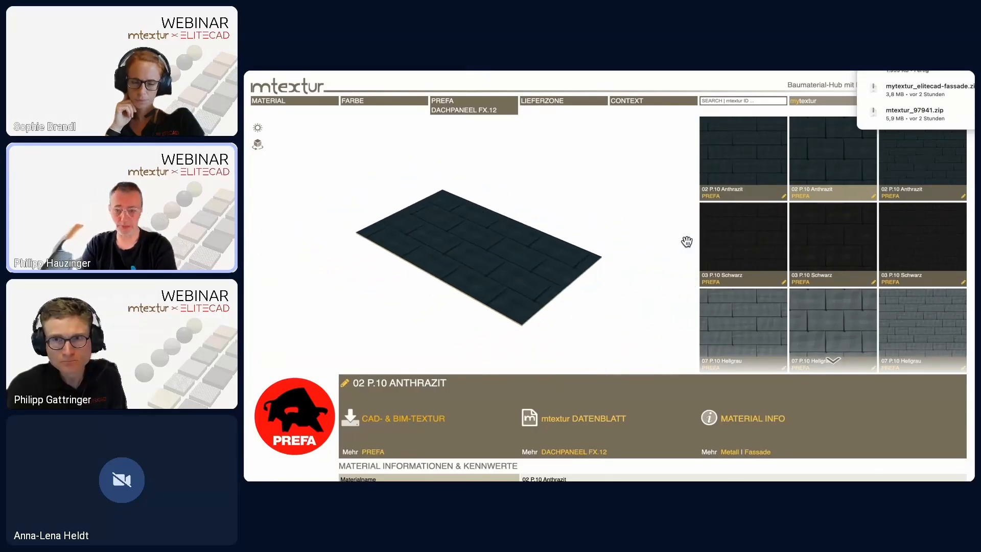
Open the 11 P.10 Nussbraun variant of DACHPANEEL FX.12 and examine its 3D preview and material information.
scroll(845, 247, down, 8)
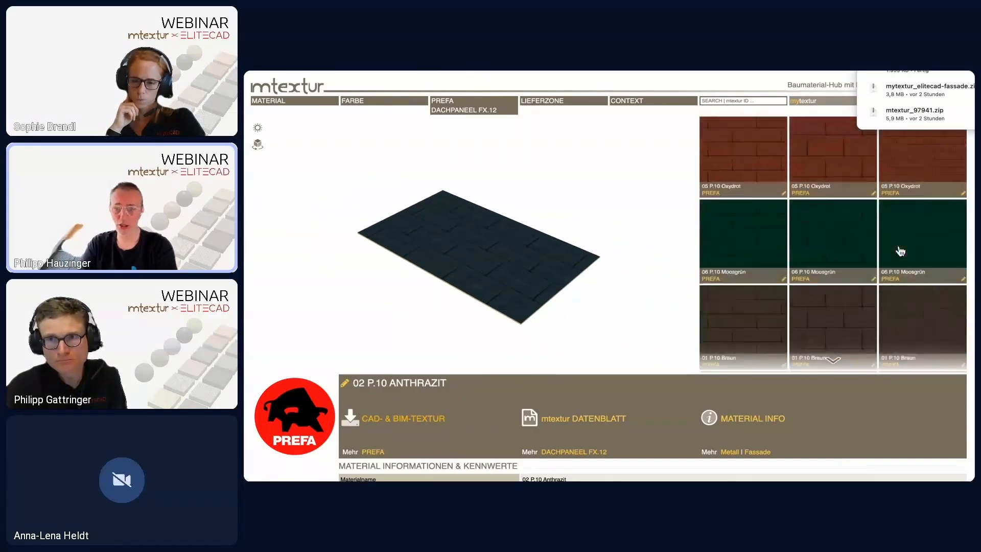
scroll(900, 251, down, 5)
click(832, 242)
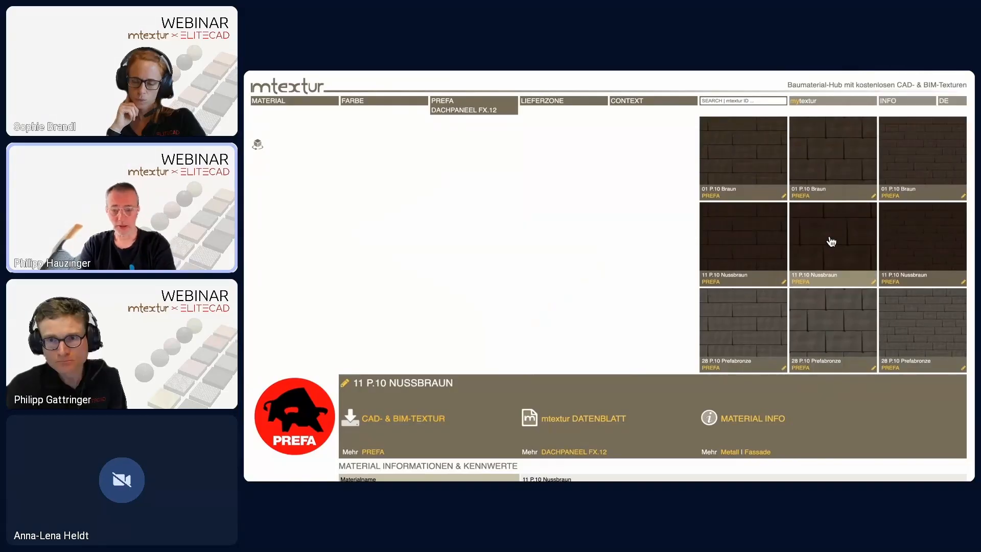
scroll(974, 251, down, 4)
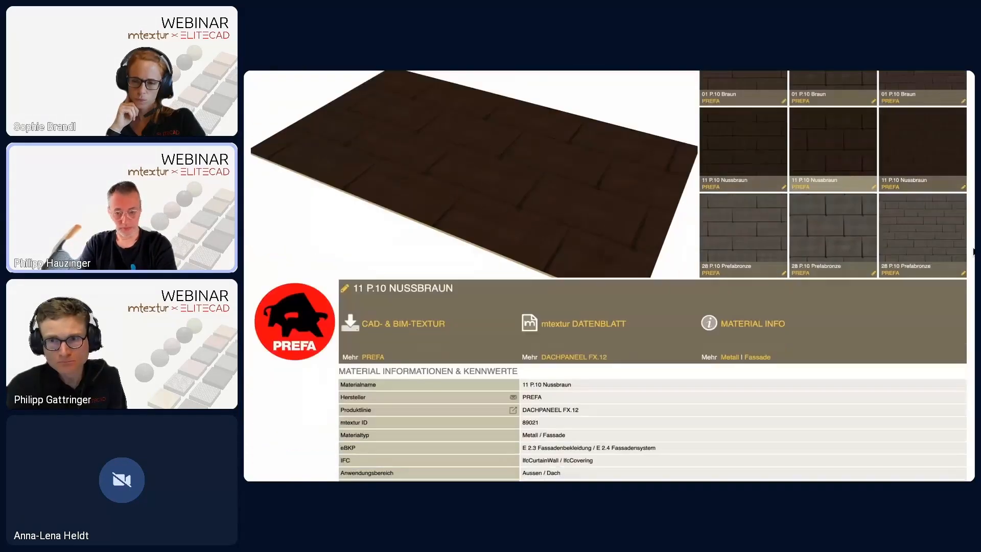
scroll(974, 251, up, 4)
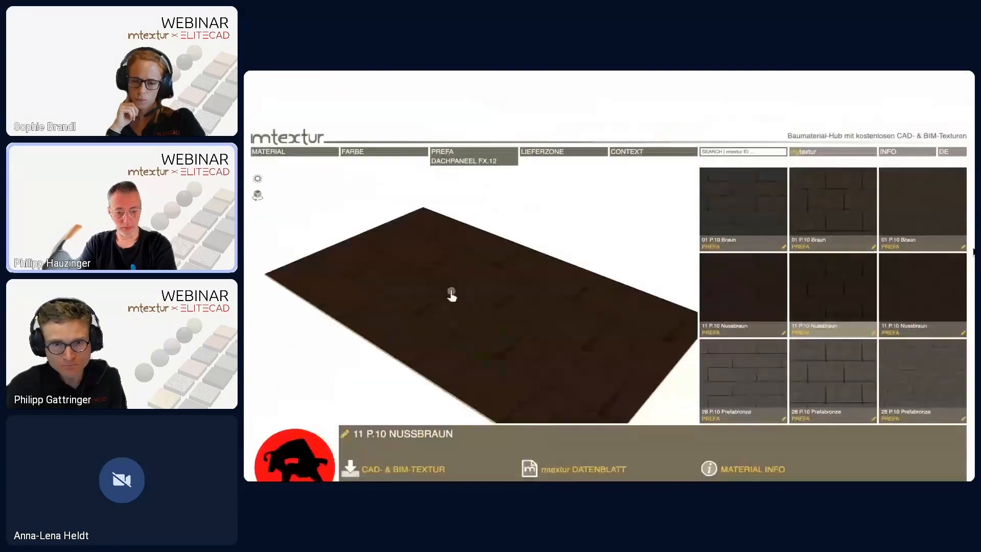
scroll(496, 244, down, 4)
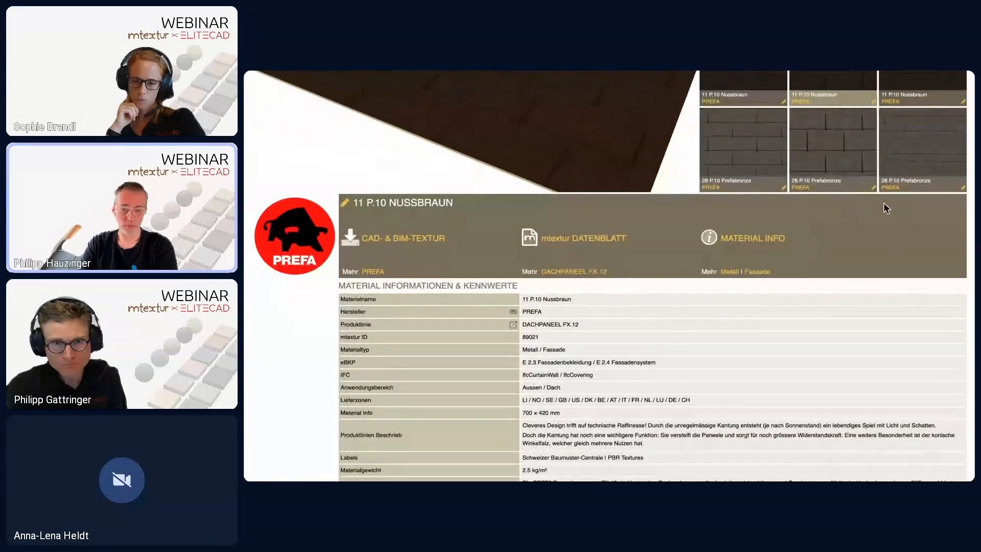
scroll(872, 212, up, 4)
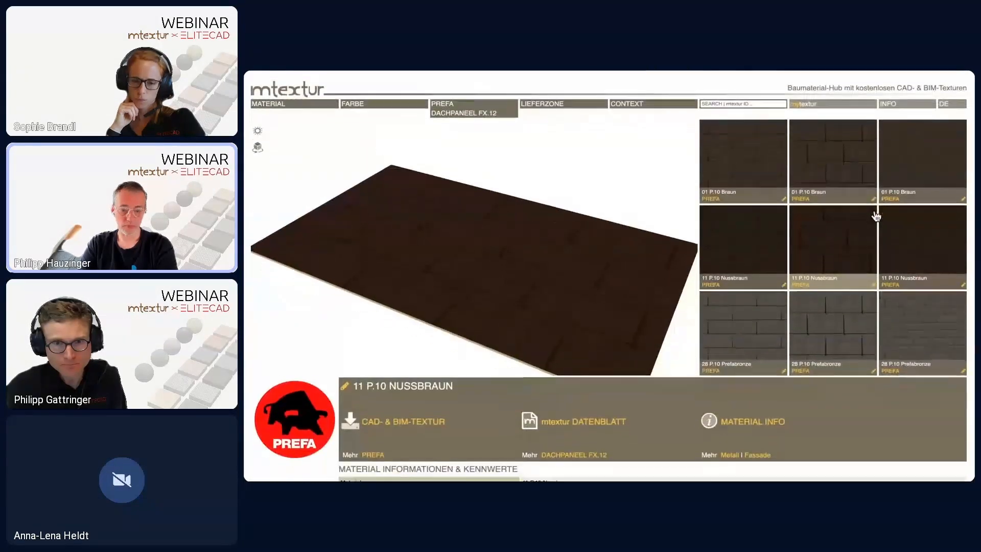
Open the 28 P.10 Prefabronze variant and copy its mtextur ID from the material information.
click(831, 326)
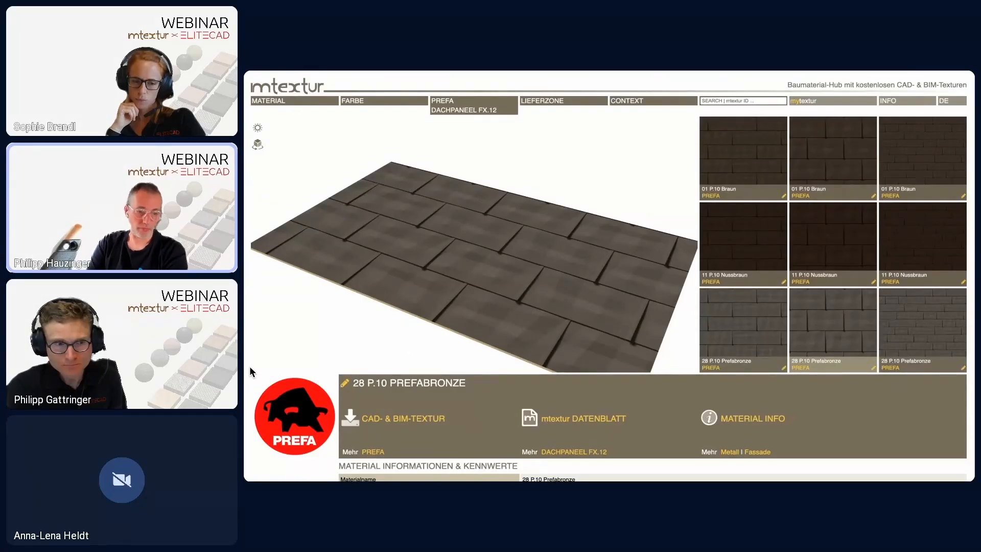
scroll(250, 365, down, 3)
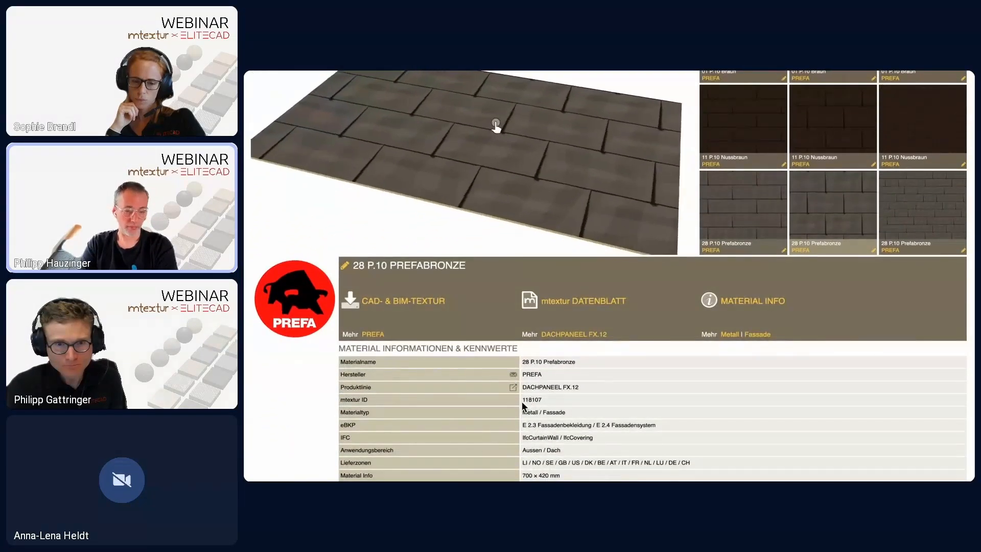
double_click(531, 400)
key(ctrl+c)
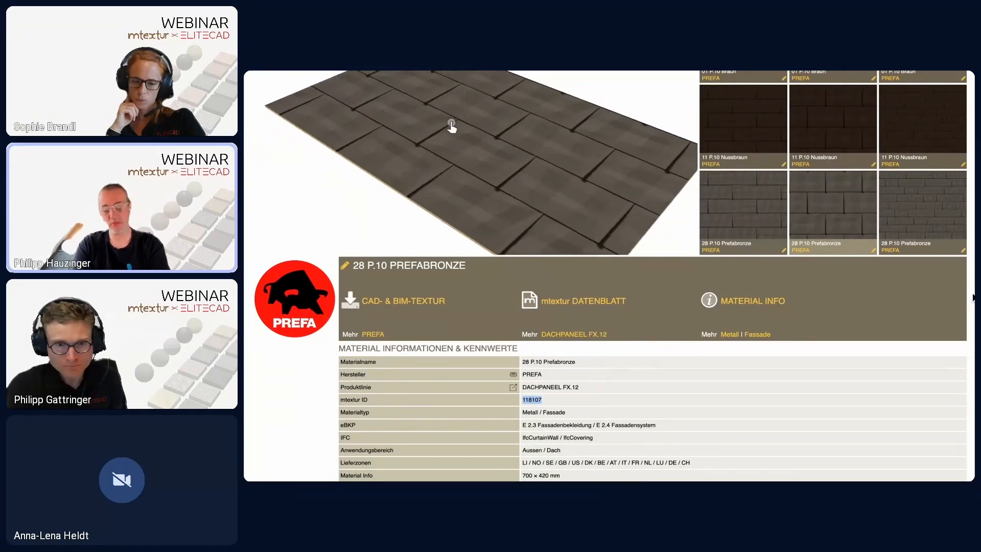
Search the whole material library for the copied mtextur ID 118107.
scroll(462, 205, up, 3)
click(719, 100)
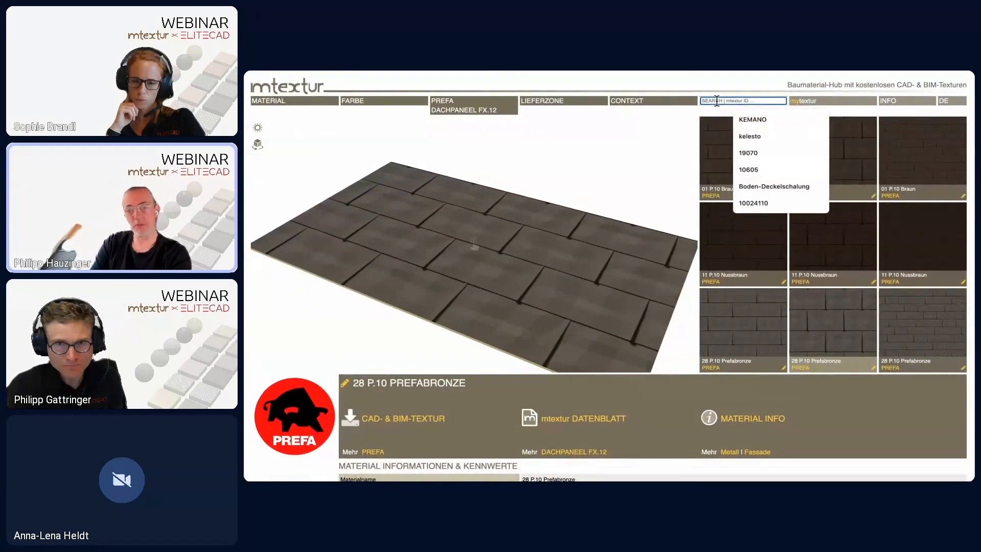
key(ctrl+v)
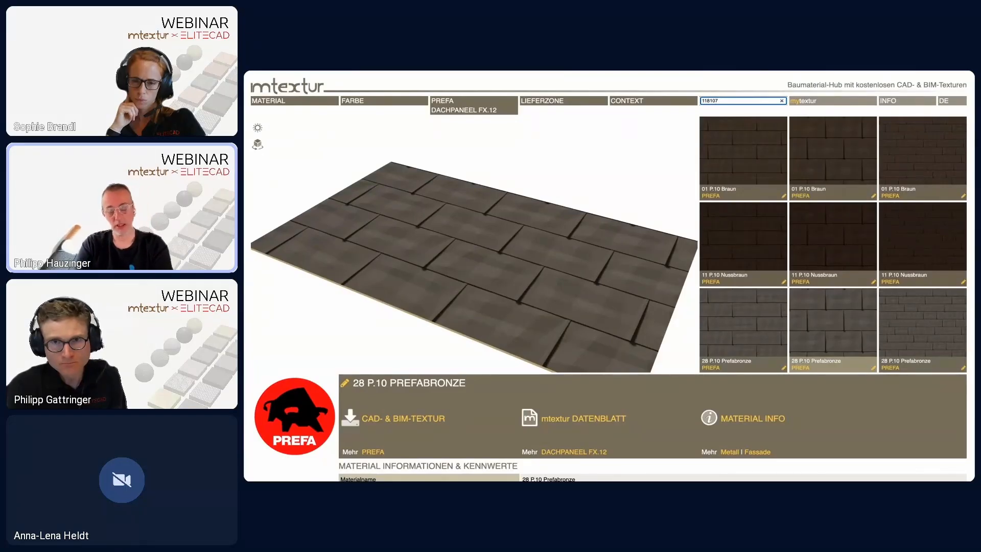
key(Return)
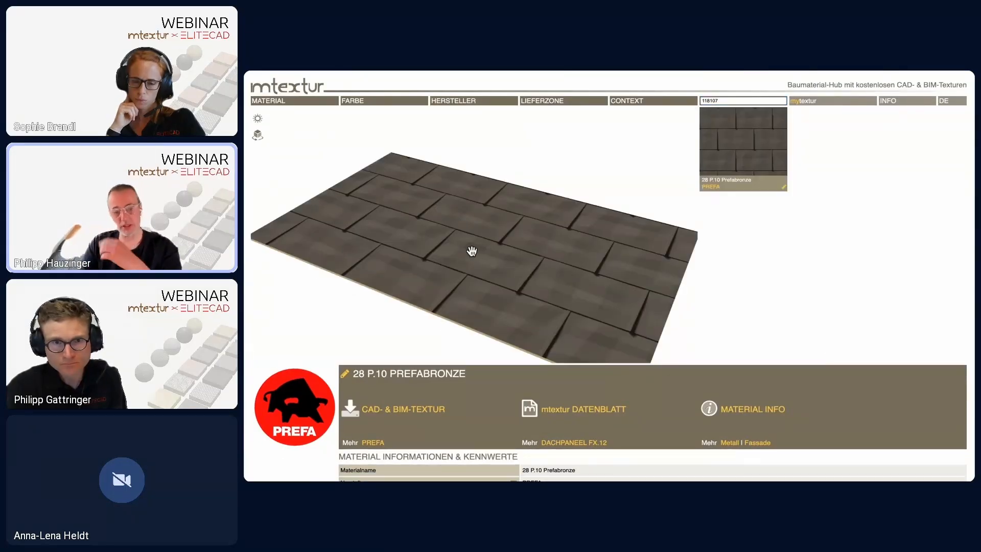
Download the CAD and BIM texture of 28 P.10 Prefabronze and expand the downloaded mtextur_118107 folder in Finder.
click(420, 417)
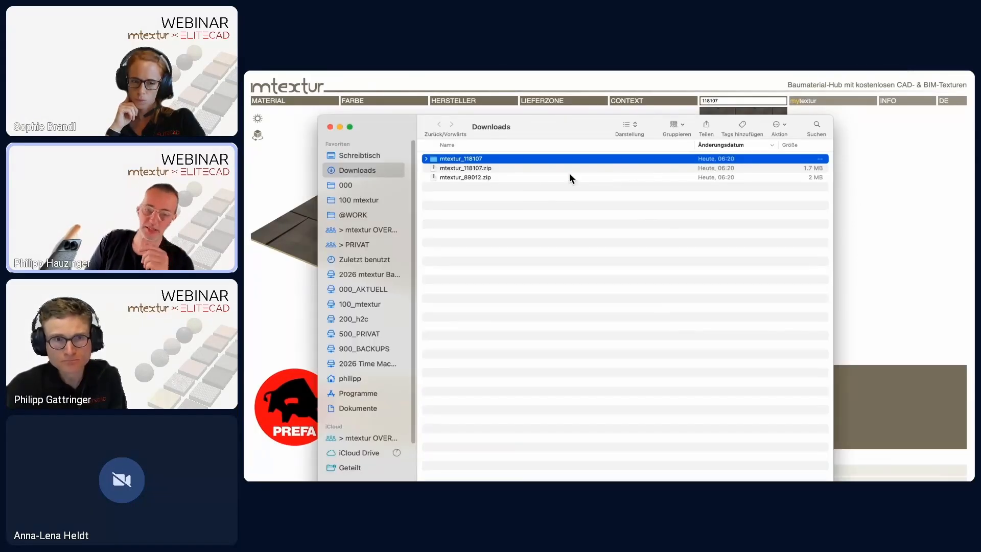
click(427, 159)
Preview the normal map mtex_118107_normal.jpg and shrink and move the preview window clear of the texture file names.
click(463, 169)
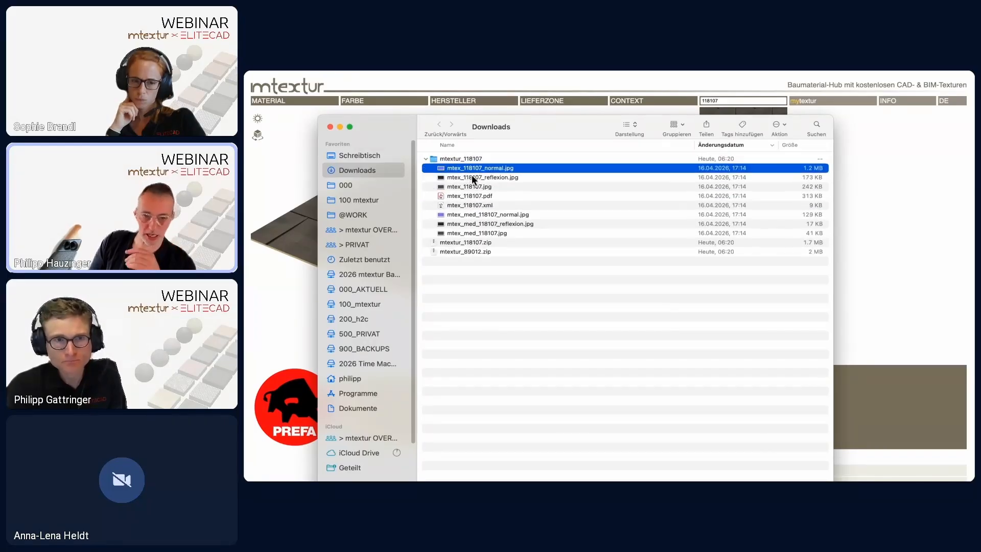
double_click(485, 183)
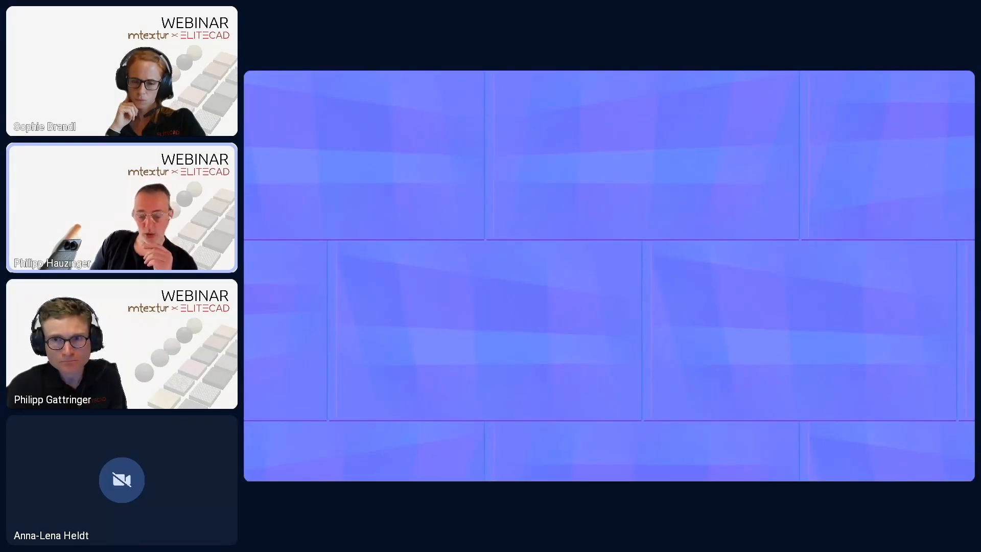
drag(972, 479, 435, 268)
drag(190, 51, 716, 247)
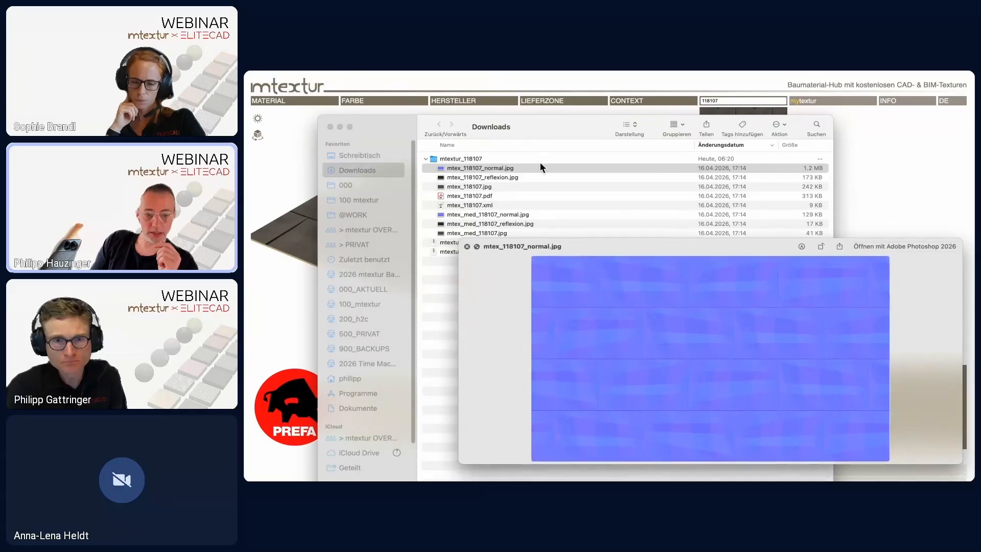
Preview the package's other files in turn, from mtex_118107_reflexion.jpg through the PDF datasheet and XML to mtex_med_118107.jpg.
click(474, 176)
click(473, 176)
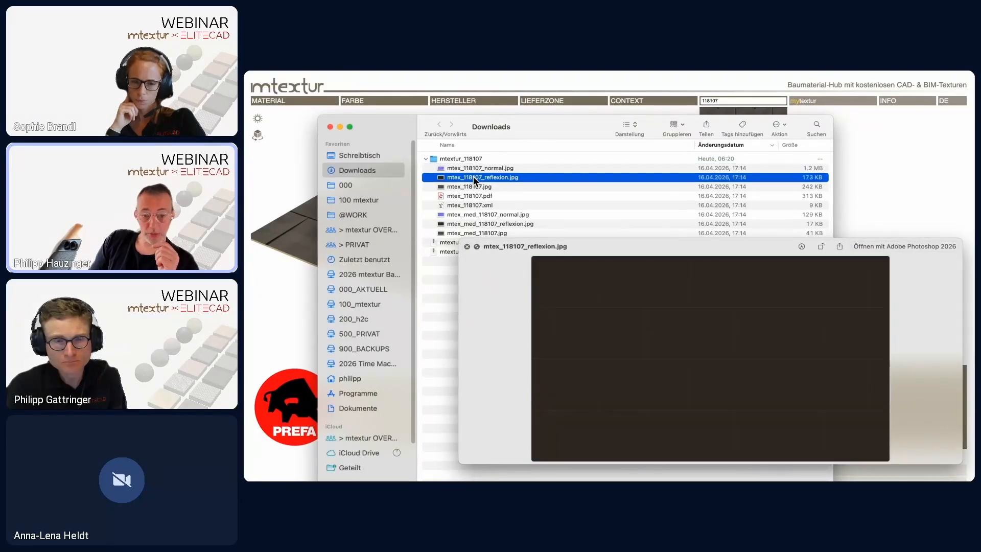
key(Down)
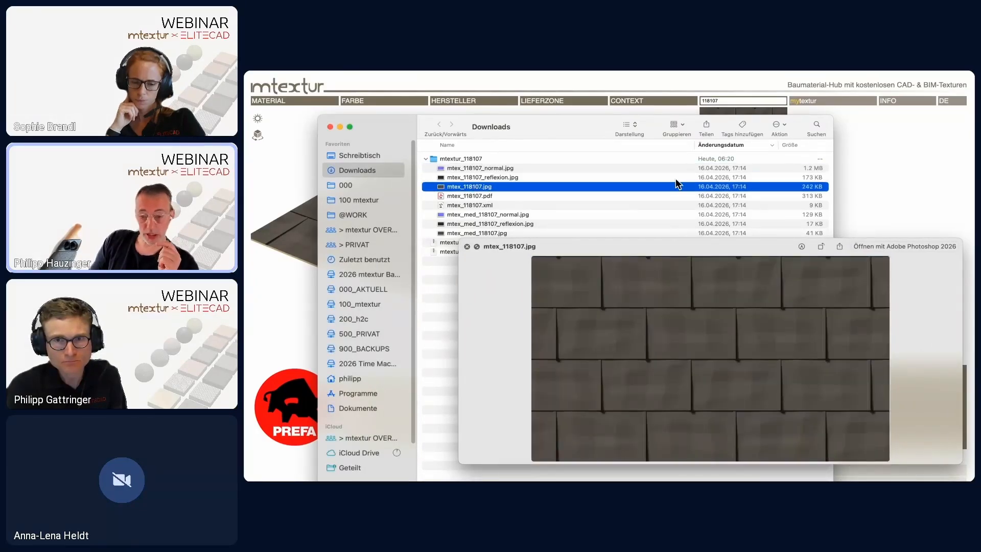
key(Down)
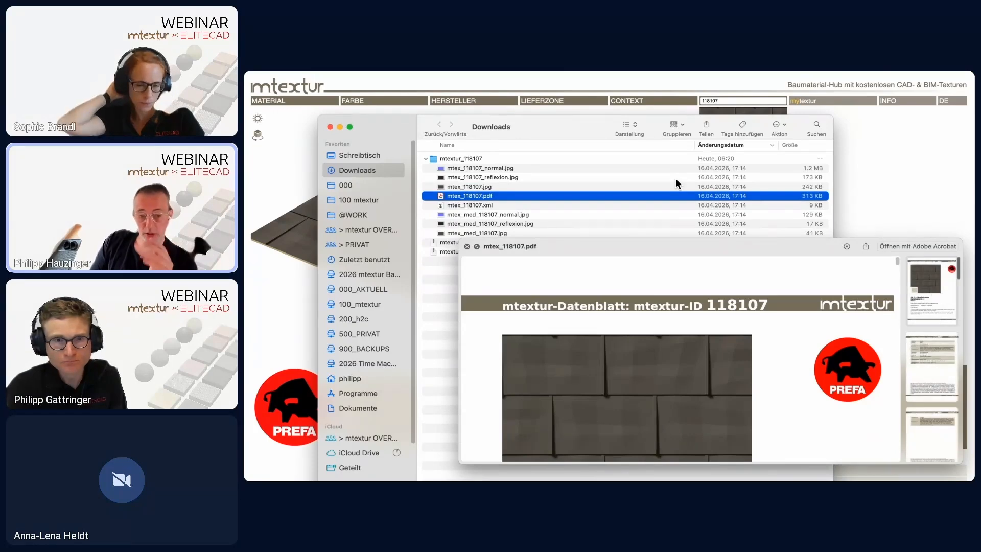
key(Down)
key(Down)
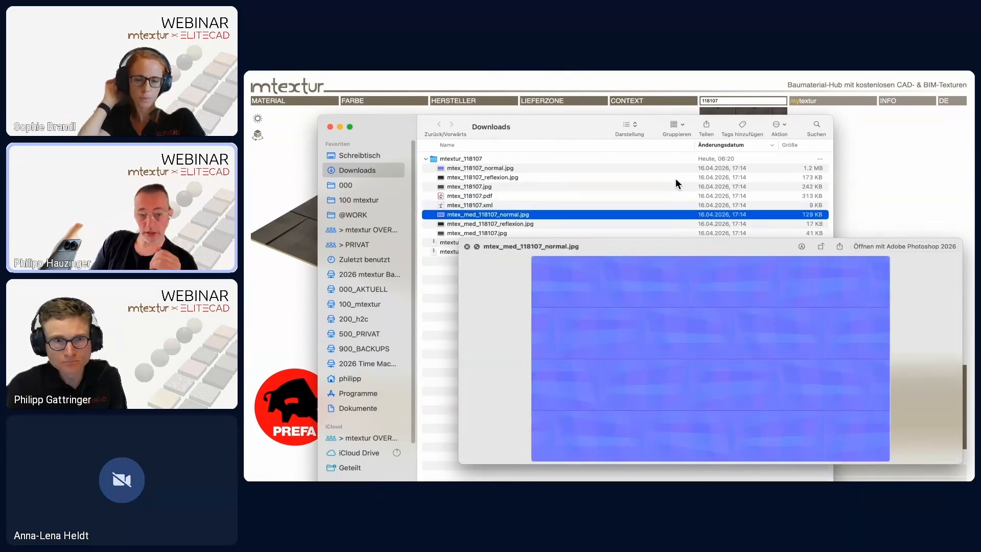
key(Down)
key(Down)
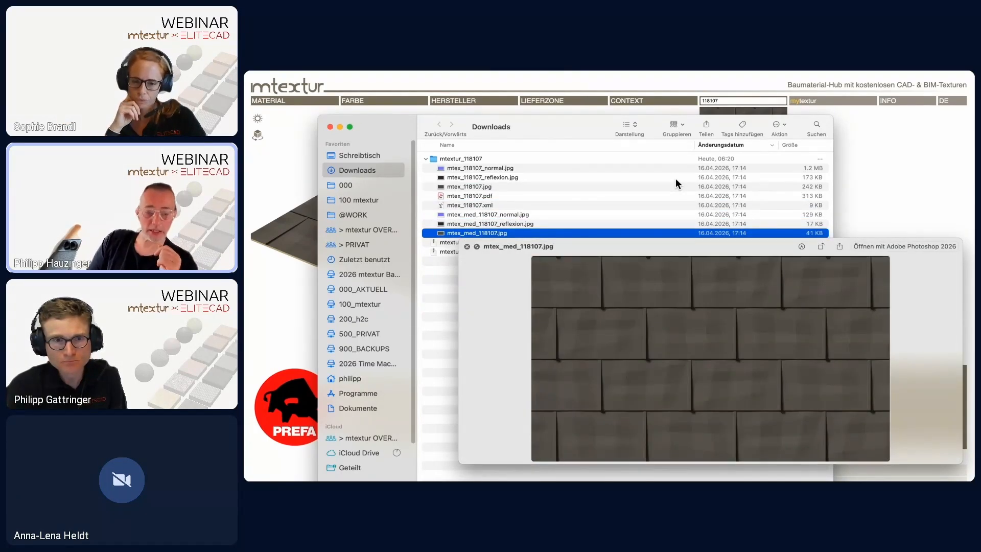
Preview the texture package's files again in reverse order, from mtex_med_118107.jpg through the PDF datasheet back to mtex_118107_normal.jpg.
key(Up)
key(Up)
key(Up)
key(Up)
key(Up)
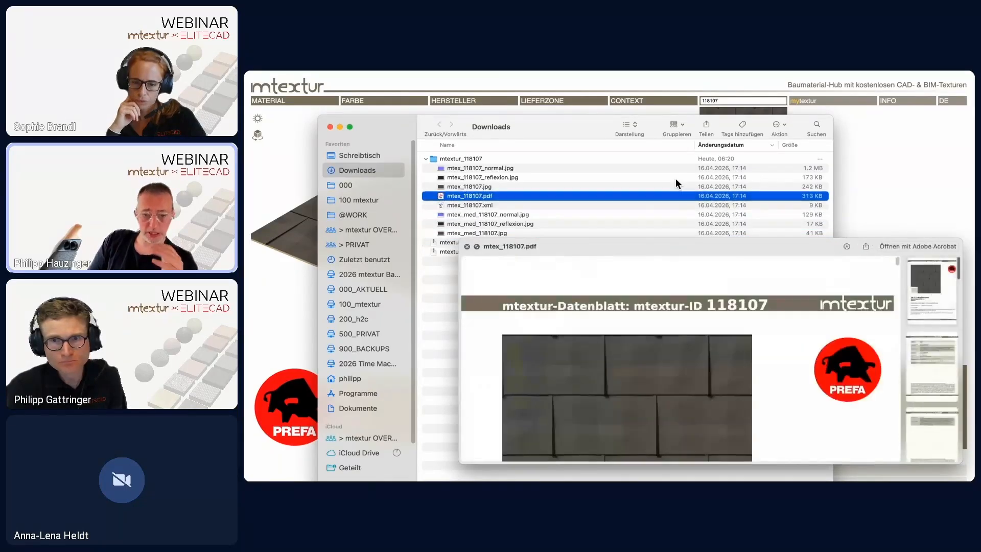
key(Up)
key(Up)
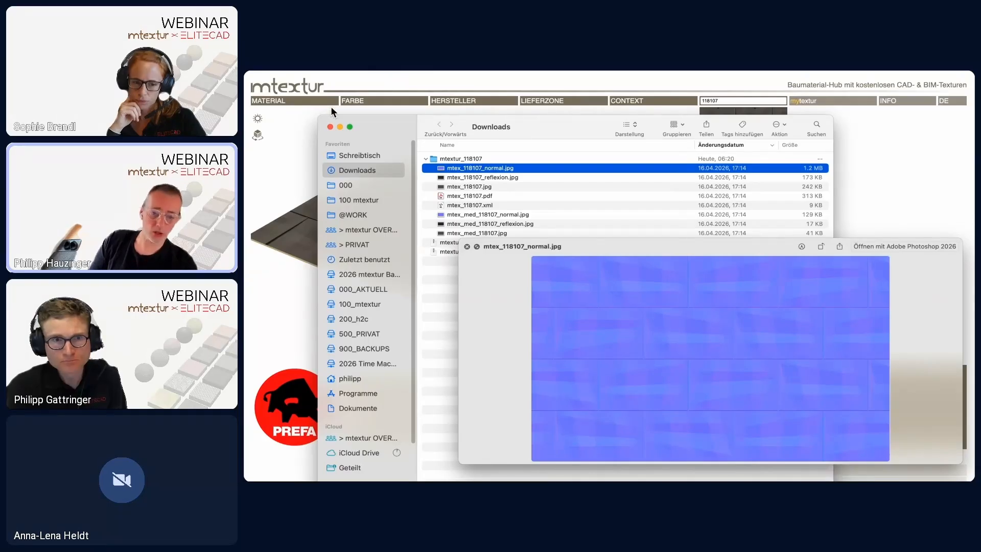
Close the Finder window and the file preview, and return to the mtextur start page.
click(331, 127)
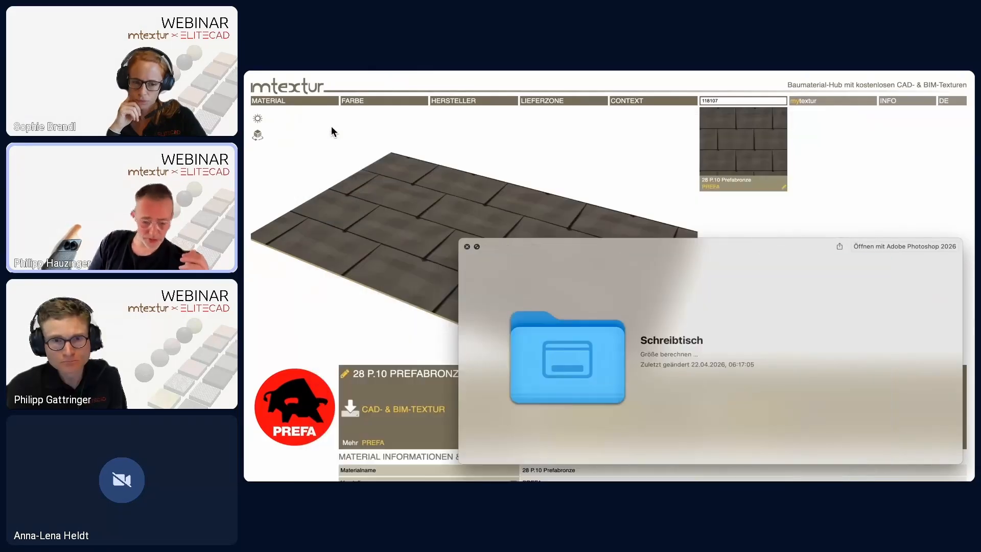
click(467, 248)
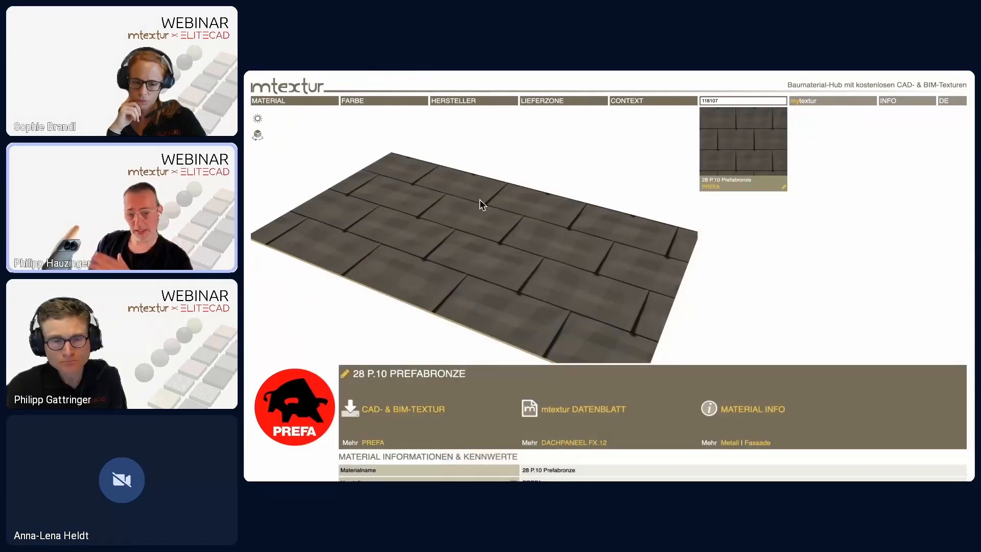
click(302, 90)
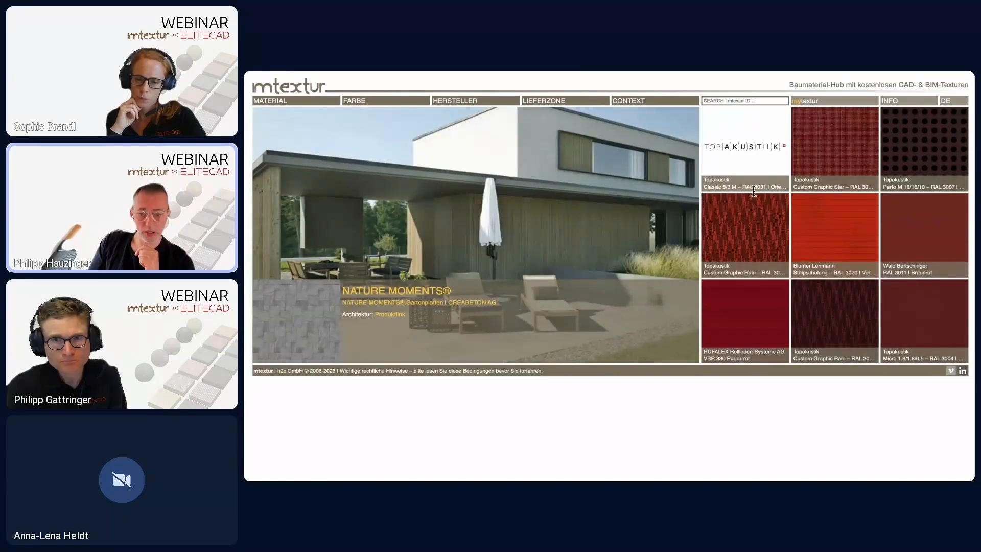
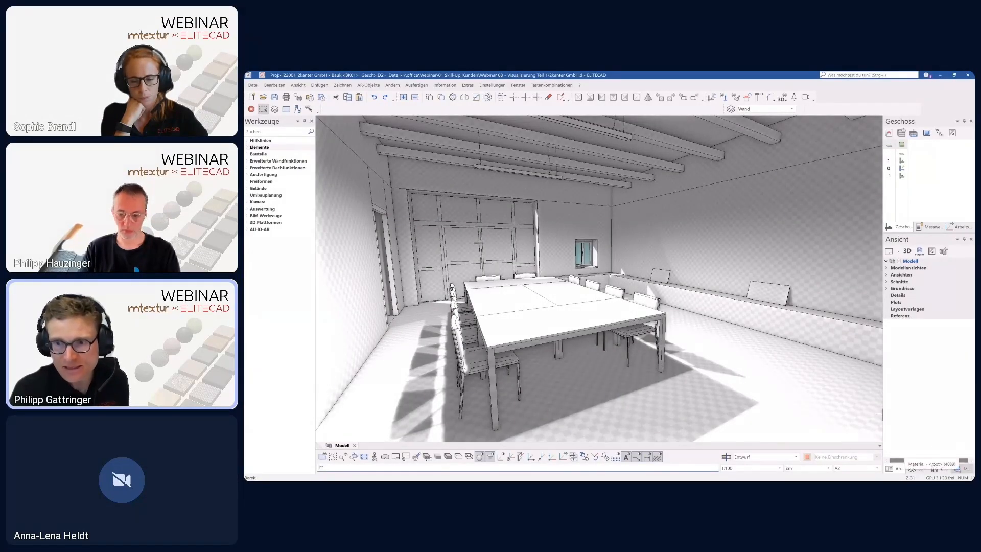
In ELITECAD, show the material library, widen it for more folder columns and enlarge its thumbnails.
click(959, 469)
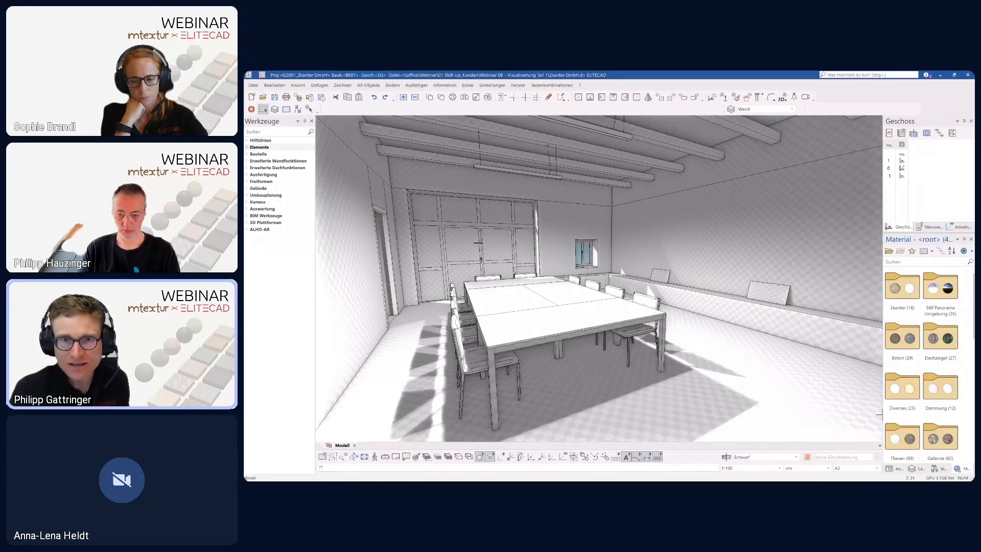
drag(883, 318, 840, 308)
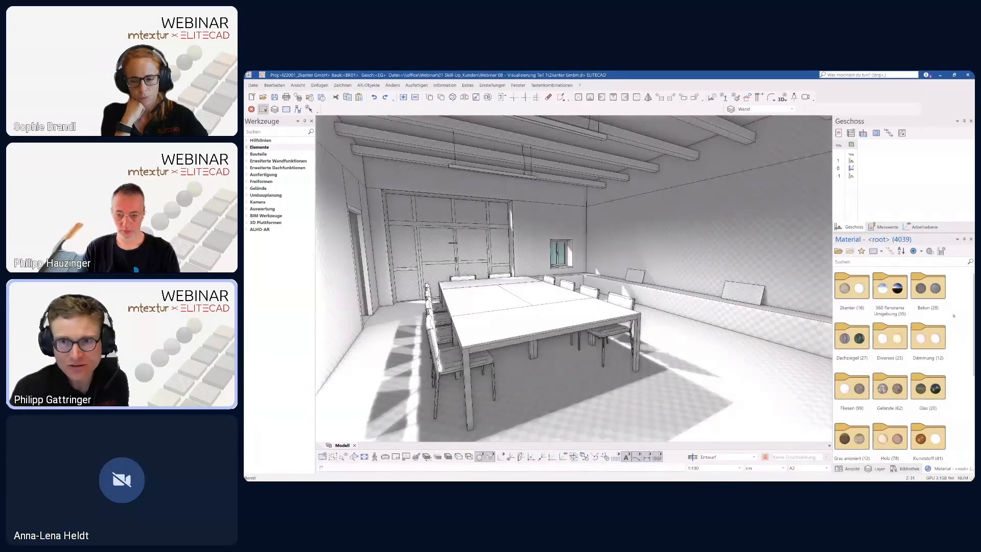
ctrl+scroll(902, 315, up, 3)
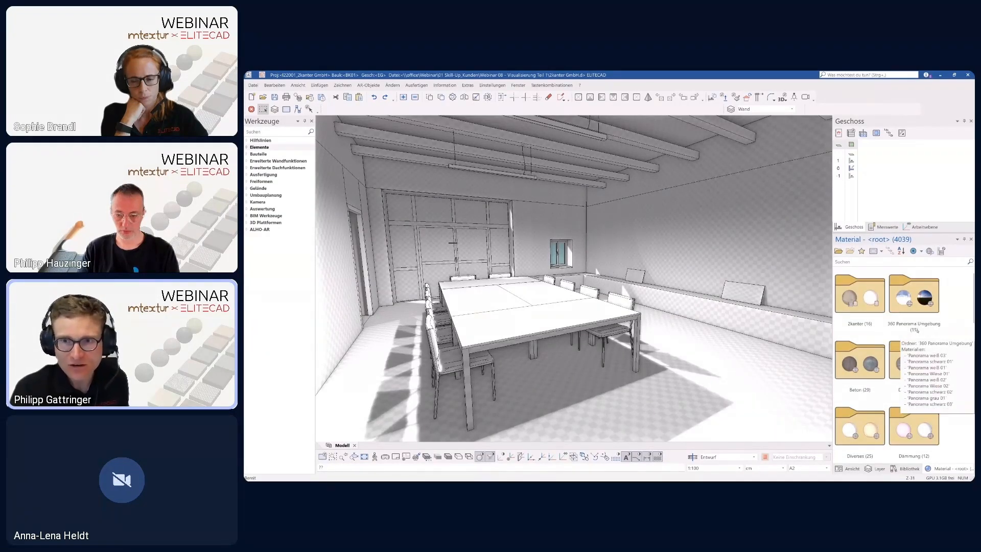
Browse the material folders, look through the tile materials in the Fliesen folder and return to the root level.
scroll(915, 322, down, 3)
scroll(915, 323, down, 3)
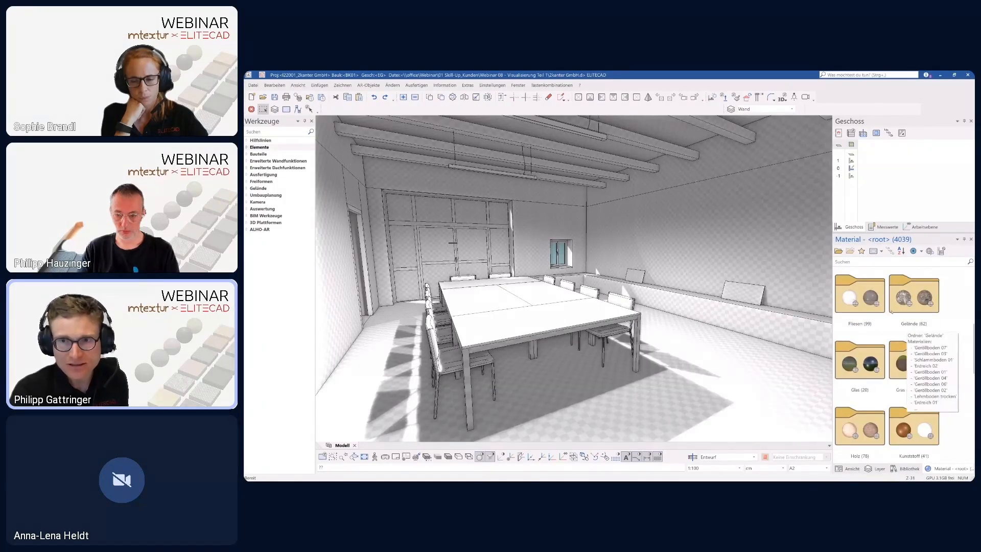
double_click(866, 303)
scroll(920, 328, down, 5)
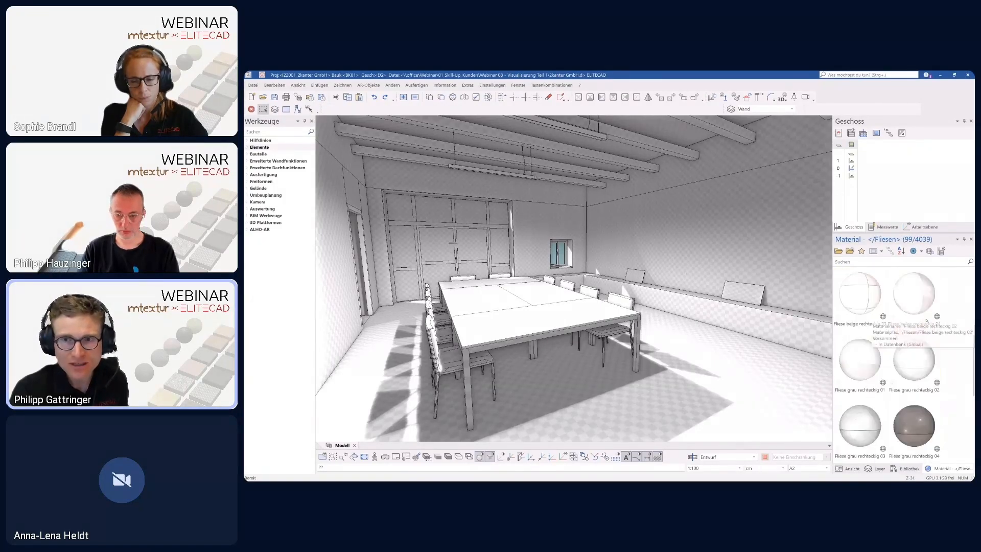
scroll(915, 324, up, 5)
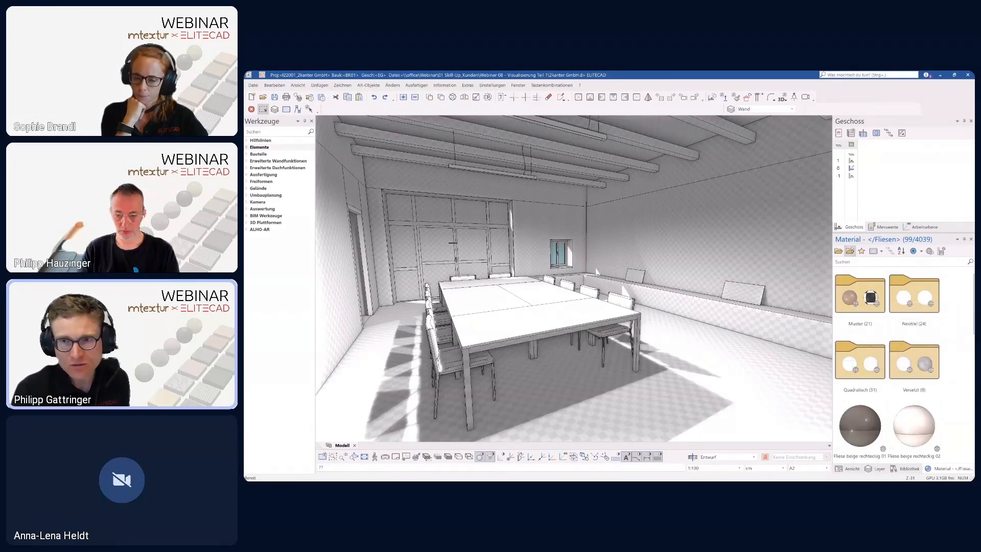
click(851, 251)
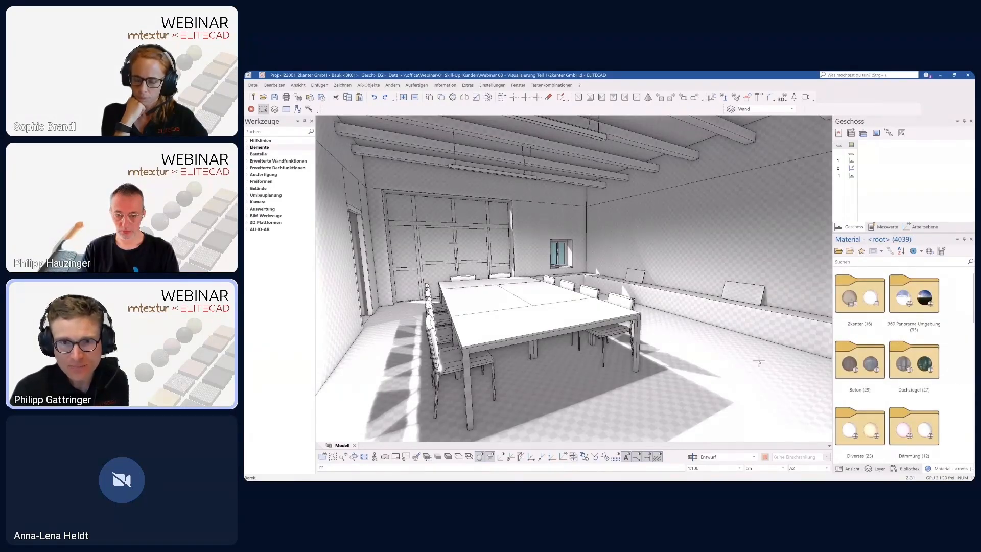
Apply the Sichtbeton material from the 2kanter folder to the room's floor and to the concrete bands along its walls.
double_click(860, 293)
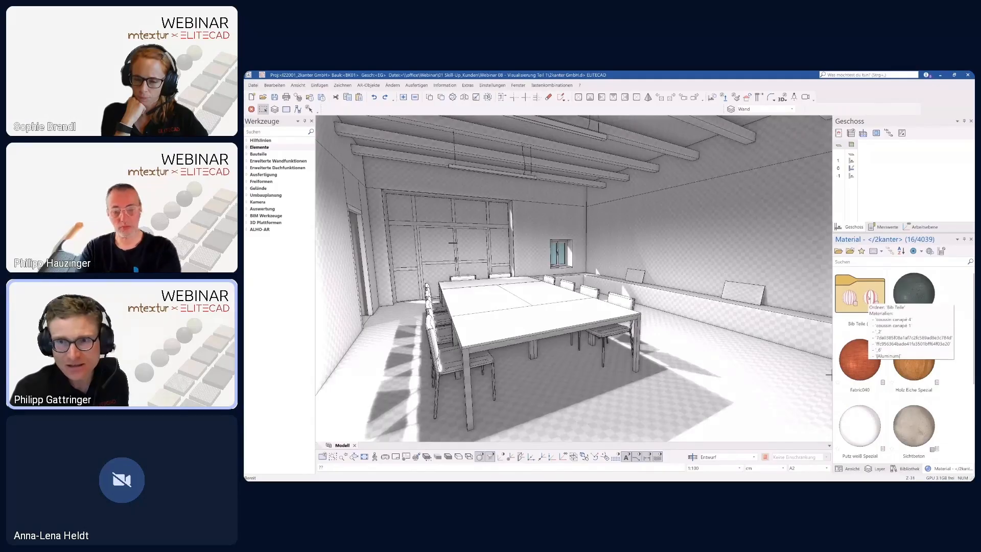
drag(923, 427, 769, 401)
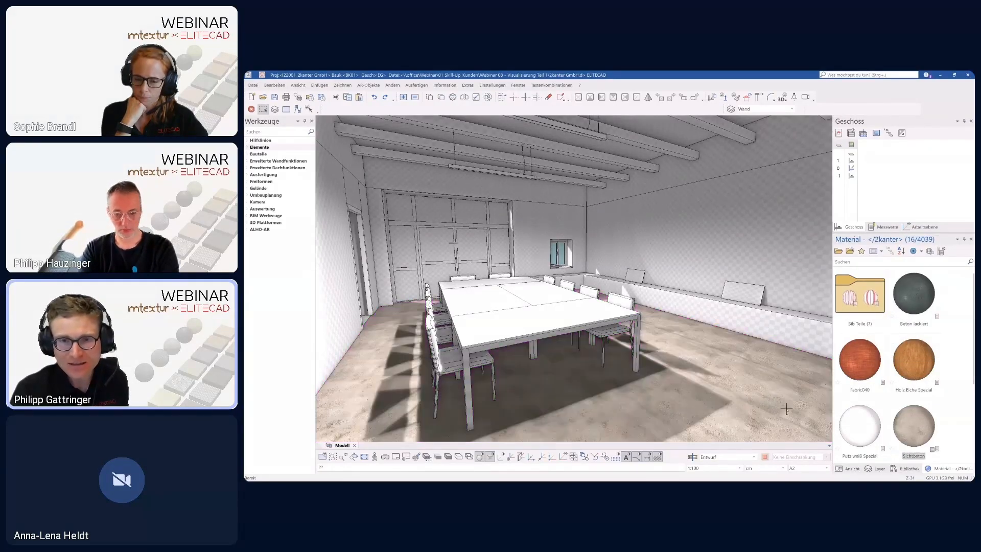
drag(925, 431, 363, 176)
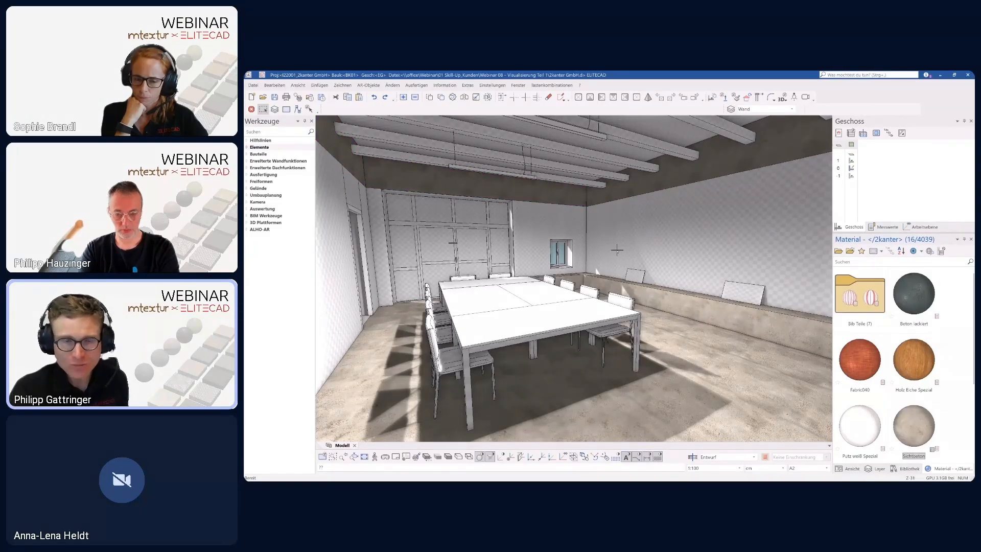
Apply the Holz Eiche Spezial material to each of the ceiling beams.
click(921, 359)
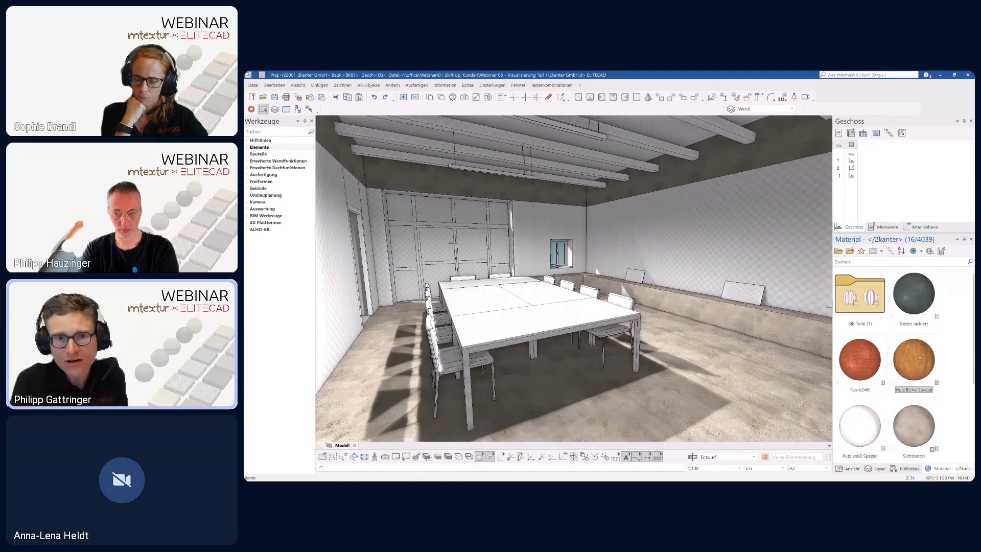
click(740, 139)
click(677, 149)
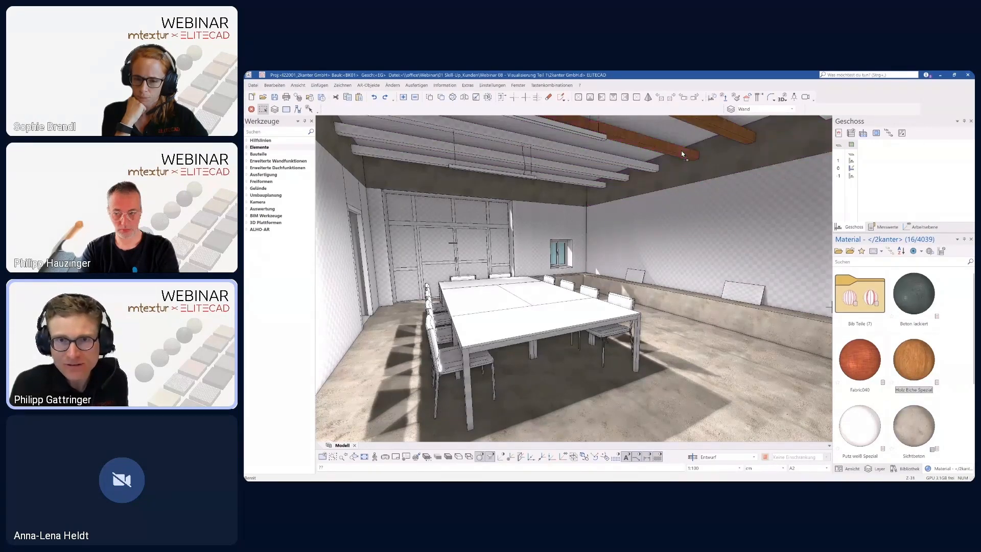
click(648, 168)
click(616, 177)
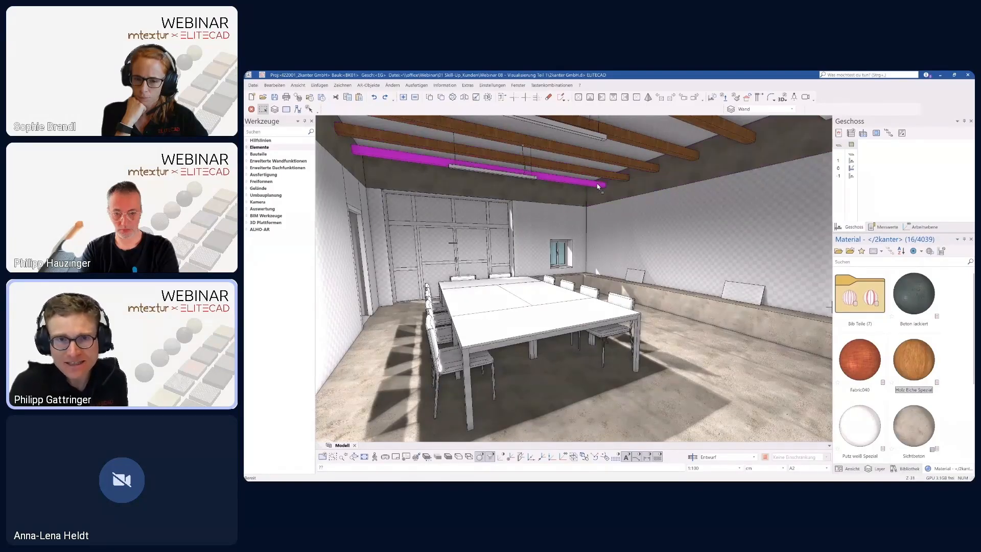
click(598, 186)
key(Escape)
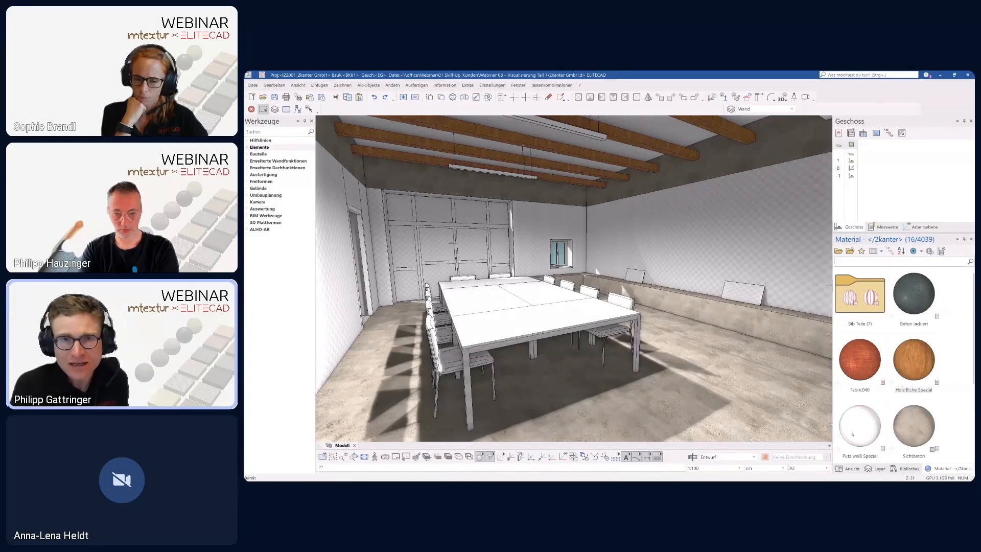
Apply the Putz weiß Spezial material to the wall and to the ceiling surface between the beams.
click(860, 426)
click(768, 289)
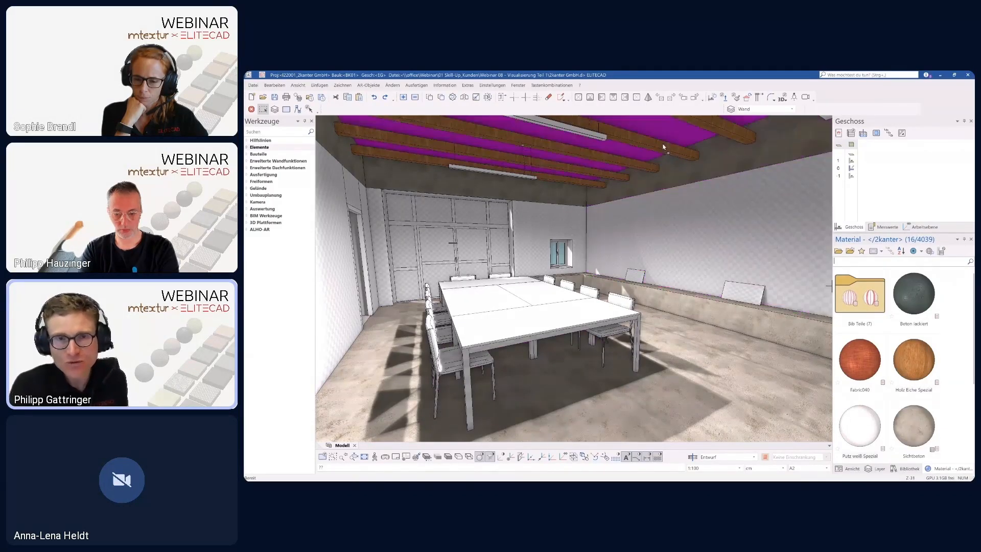
click(661, 137)
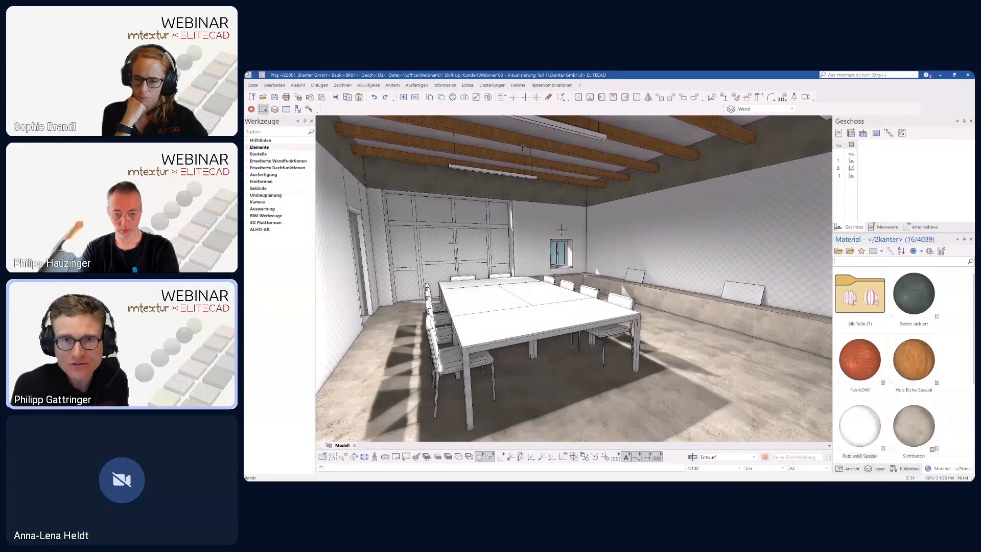
Return to the root of the material library and search it for "kunststoff, anth".
click(850, 251)
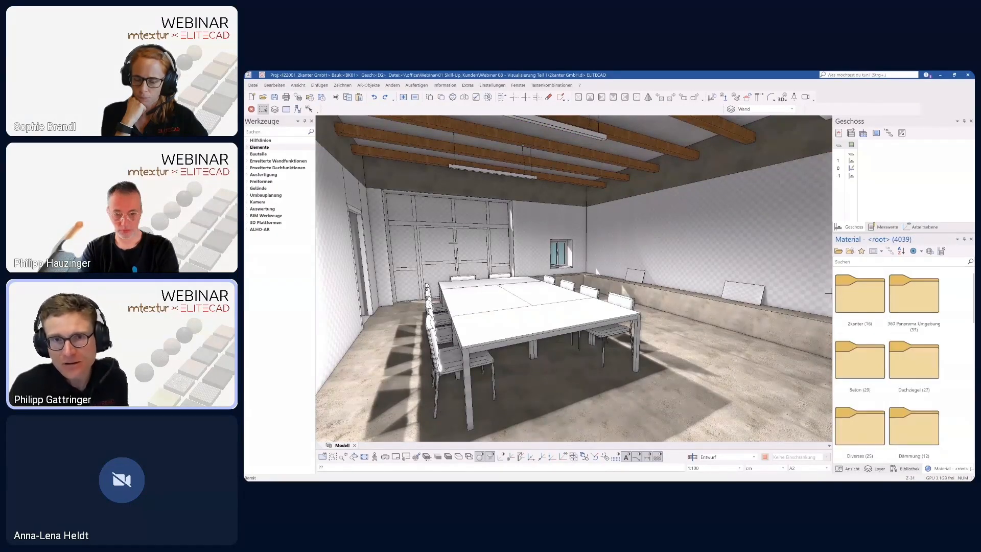
scroll(929, 344, down, 5)
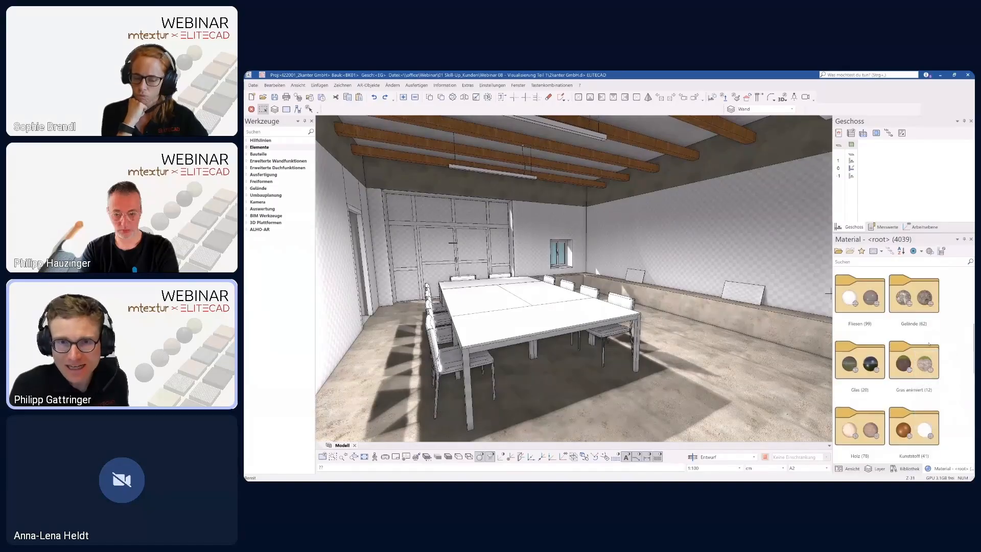
scroll(929, 345, up, 3)
click(851, 260)
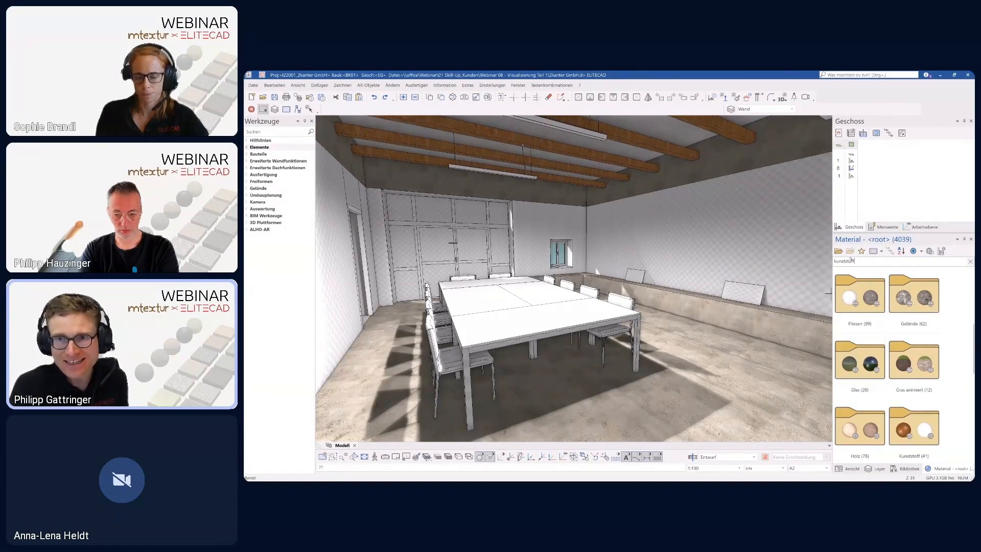
key(Return)
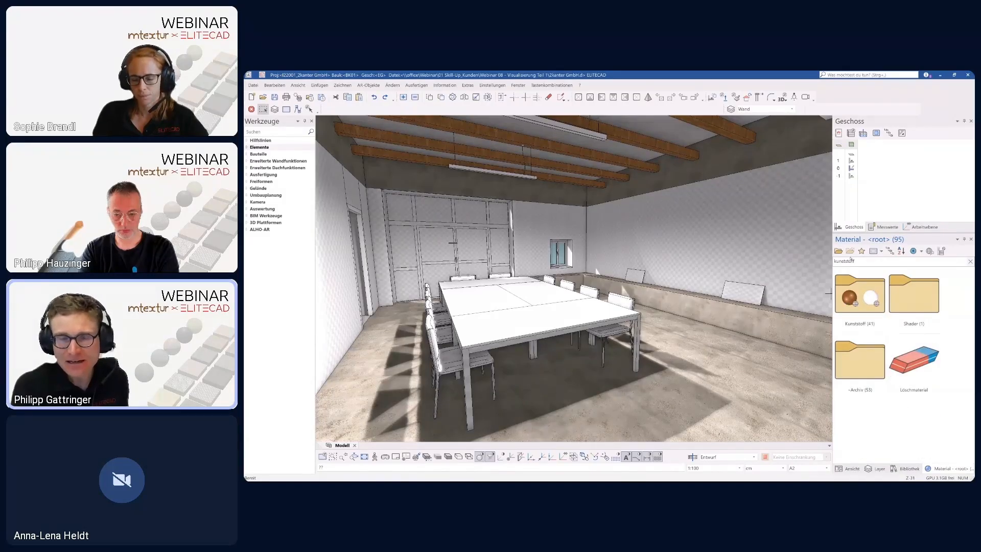
text(, anth)
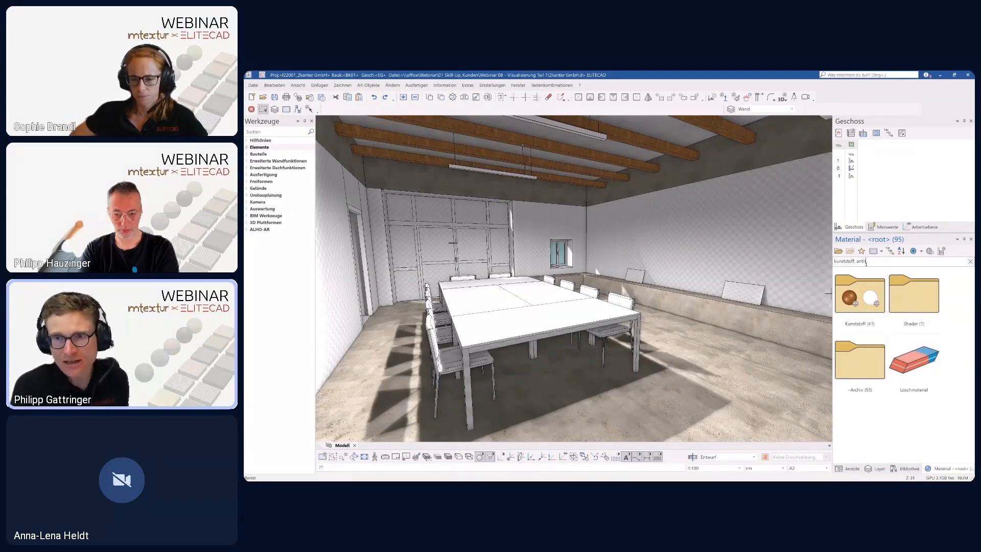
key(Return)
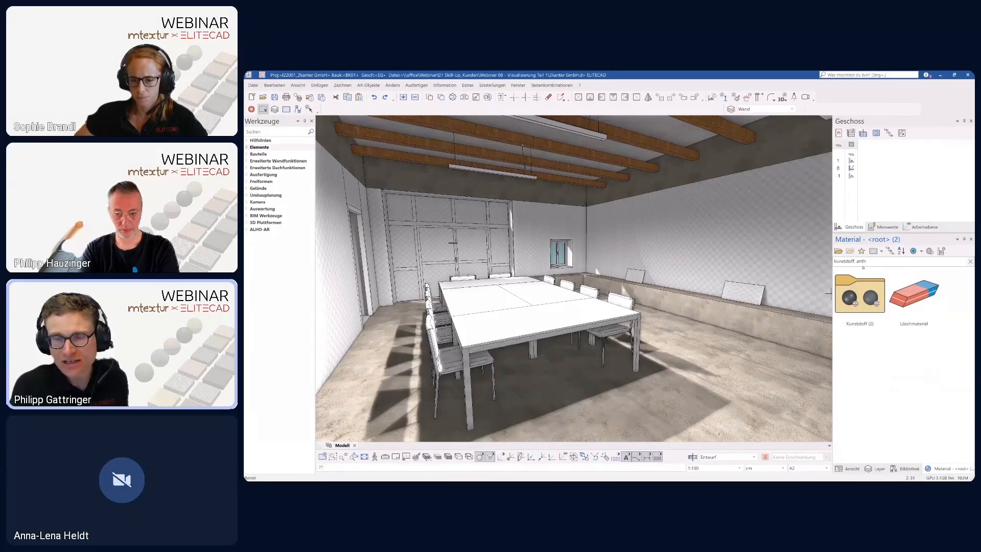
Apply Kunststoff anthrazit matt 01 from the Kunststoff folder to all the tables and to the chairs around them.
double_click(863, 300)
click(919, 293)
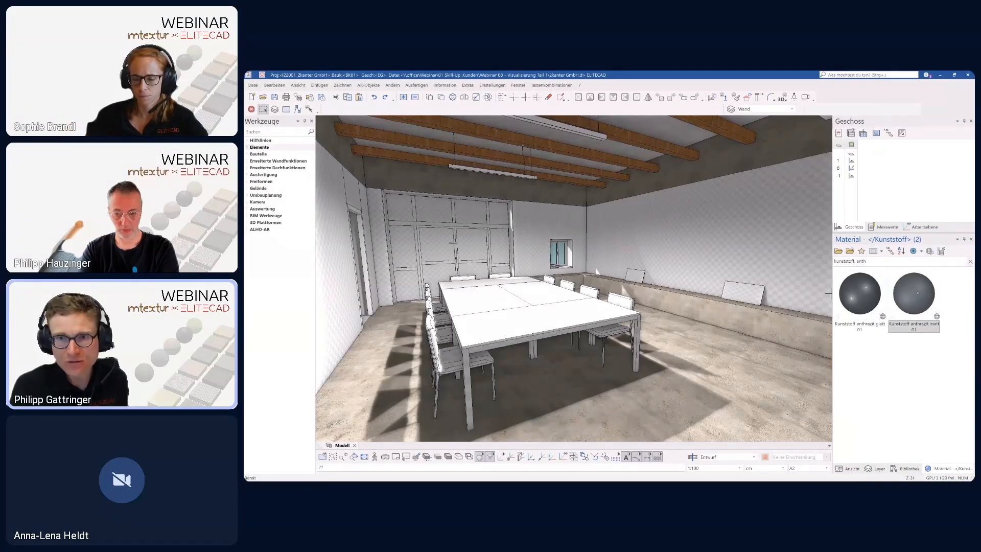
click(561, 309)
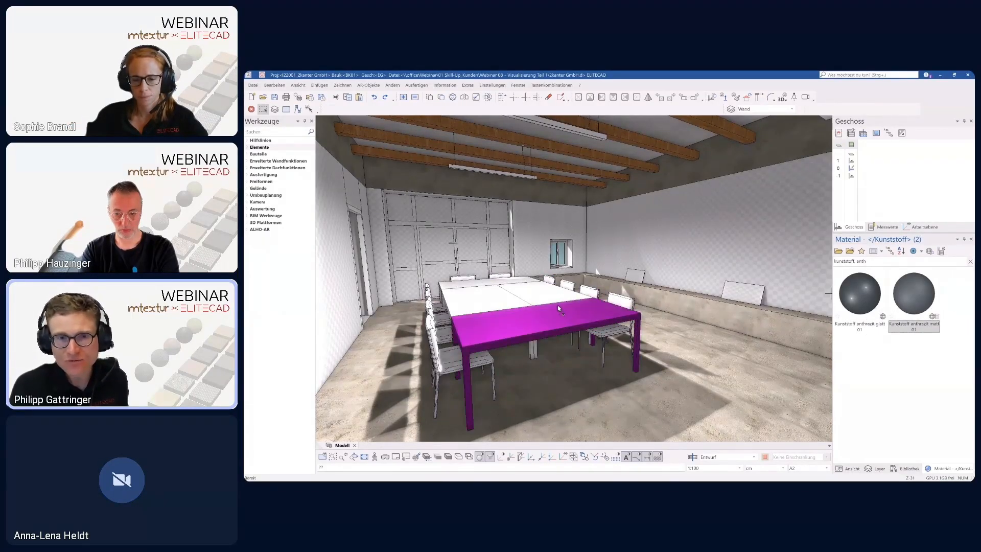
click(554, 296)
click(501, 303)
click(491, 280)
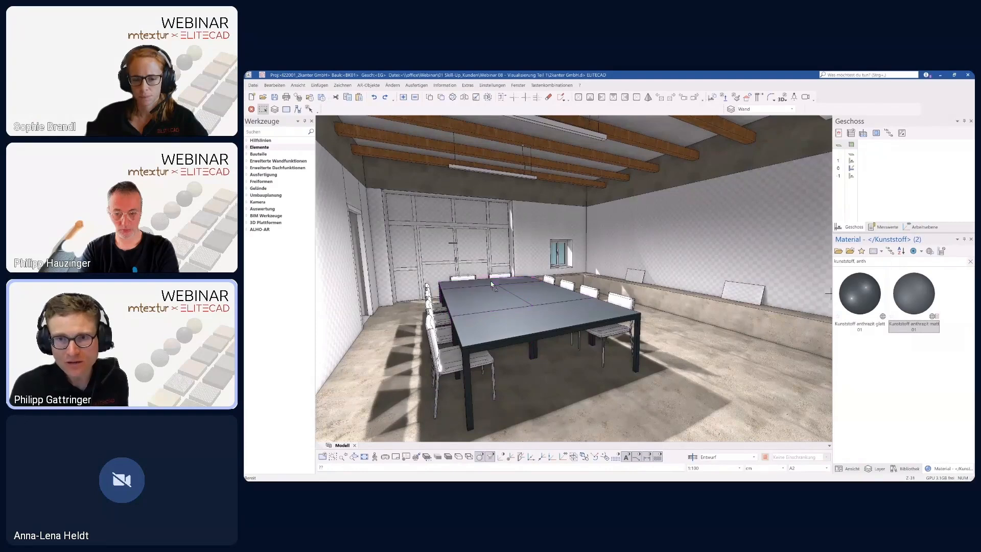
click(619, 328)
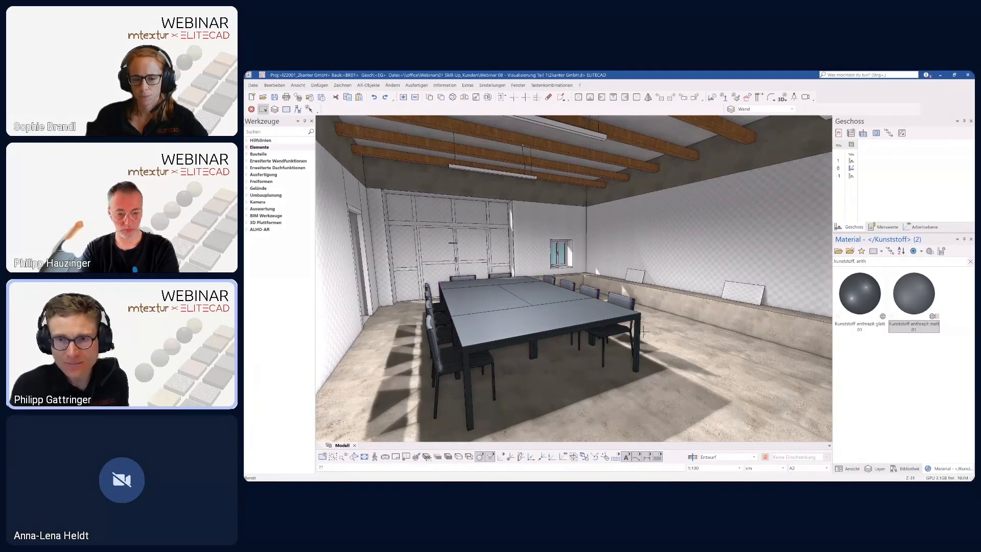
Search the material library root for "stein" and apply Steinwand from the 2kanter folder to the room's walls.
click(971, 262)
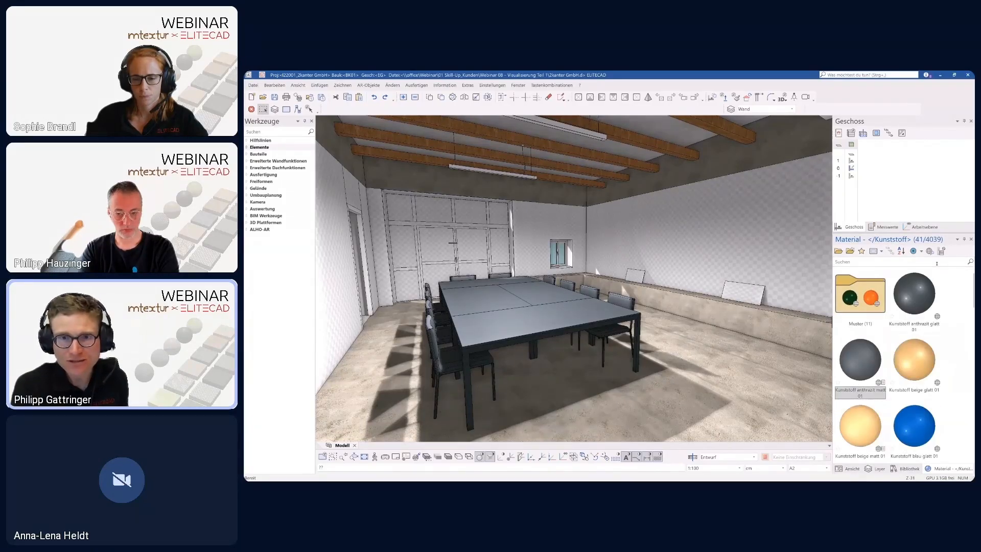
click(931, 263)
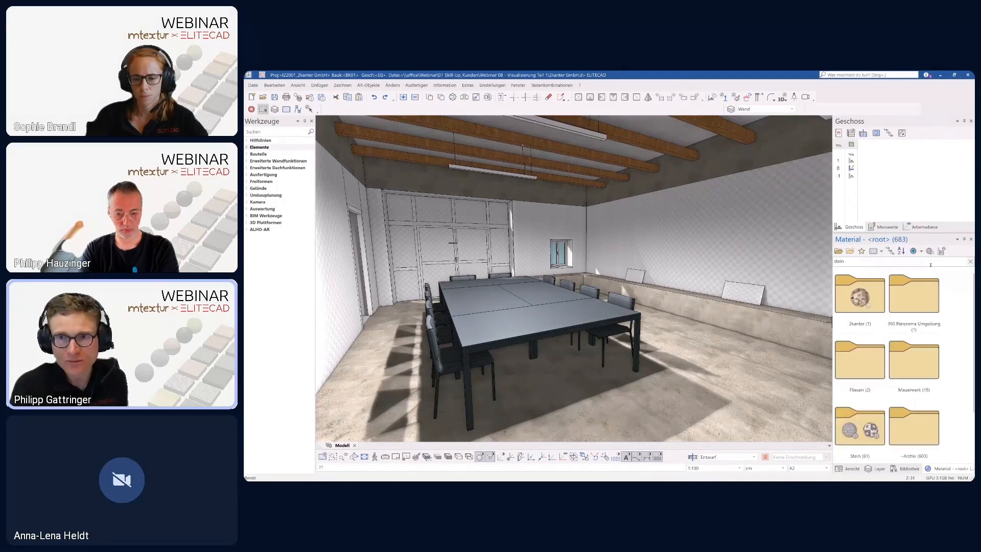
double_click(849, 297)
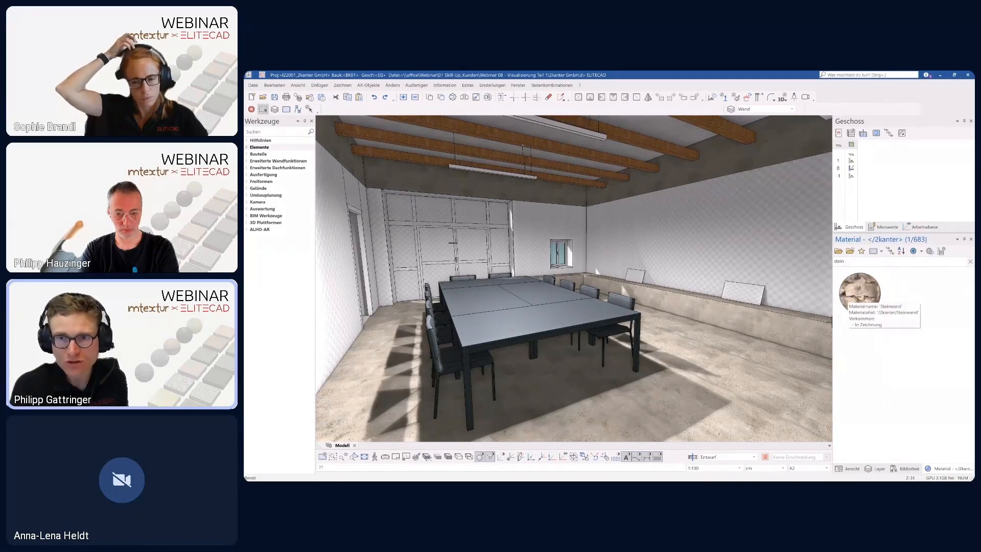
drag(832, 285, 782, 256)
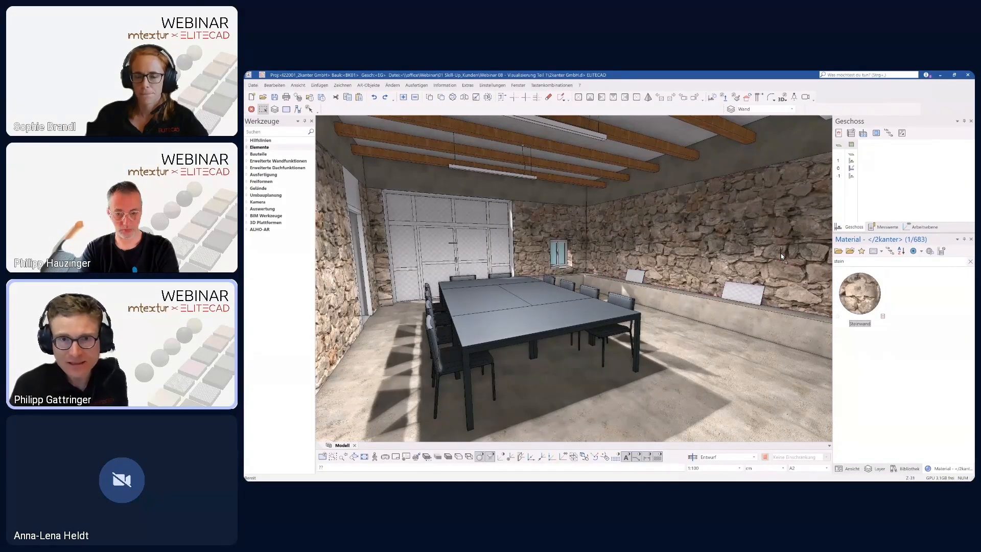
Search the material library root for "glas" and apply Glas 01 to the panes of the large window and the small window.
click(850, 251)
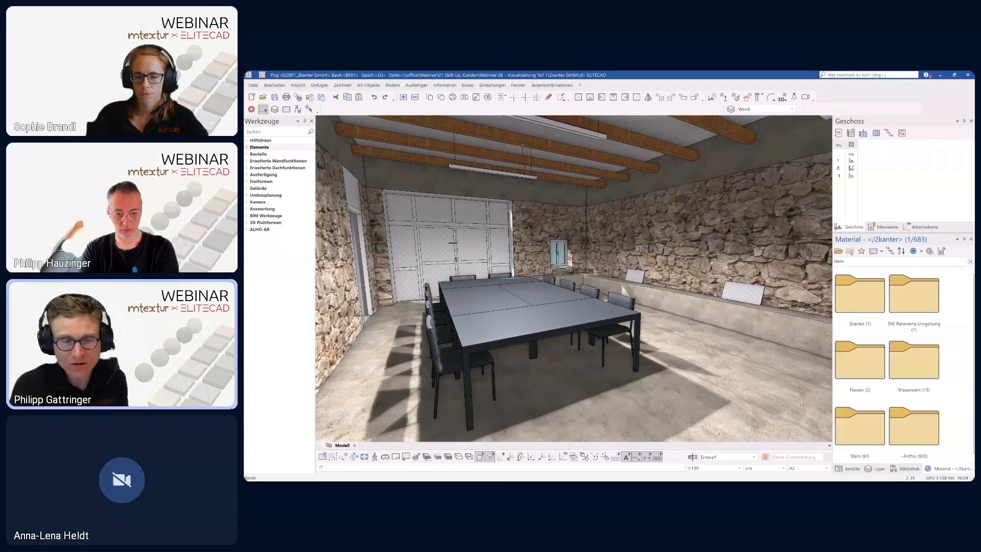
drag(852, 261, 830, 261)
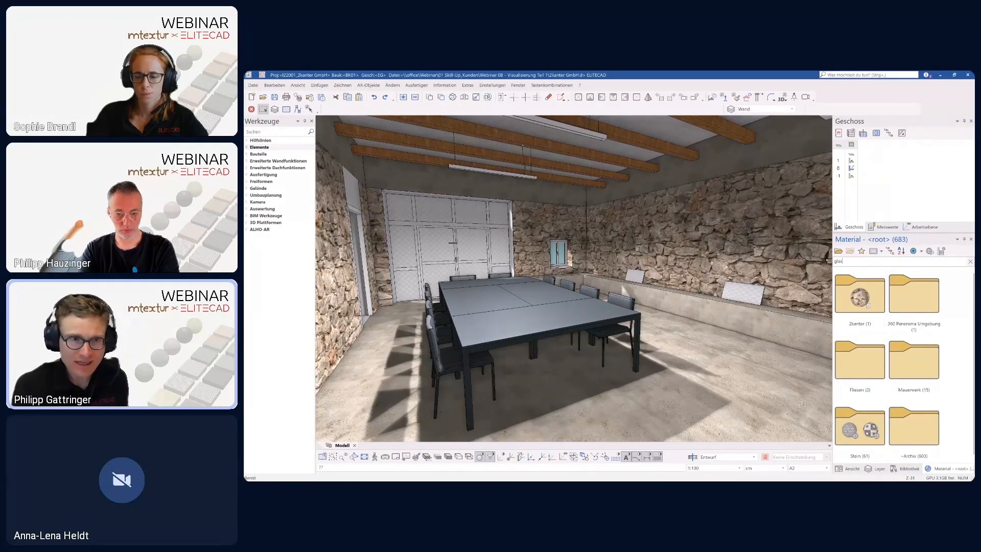
key(Return)
double_click(868, 308)
drag(868, 308, 470, 251)
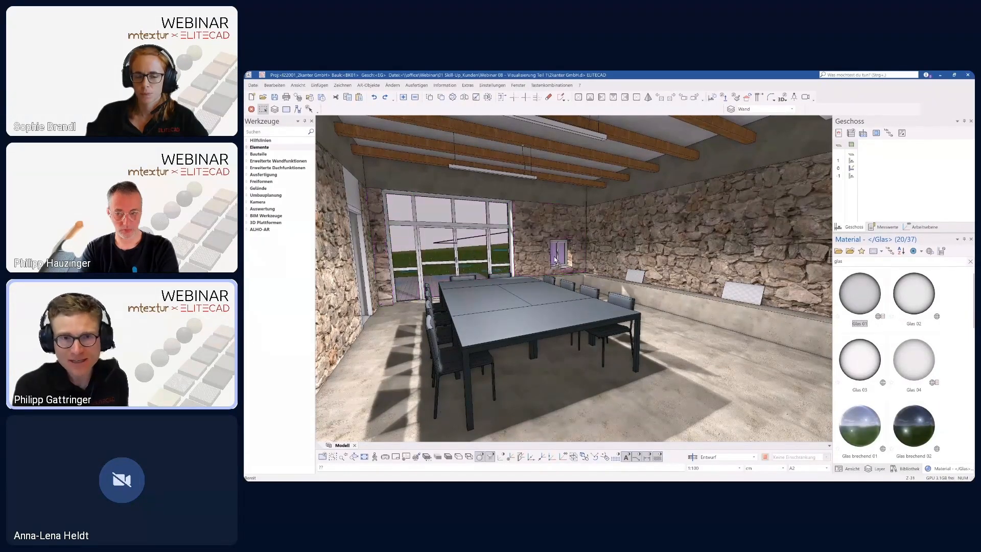
drag(556, 259, 556, 260)
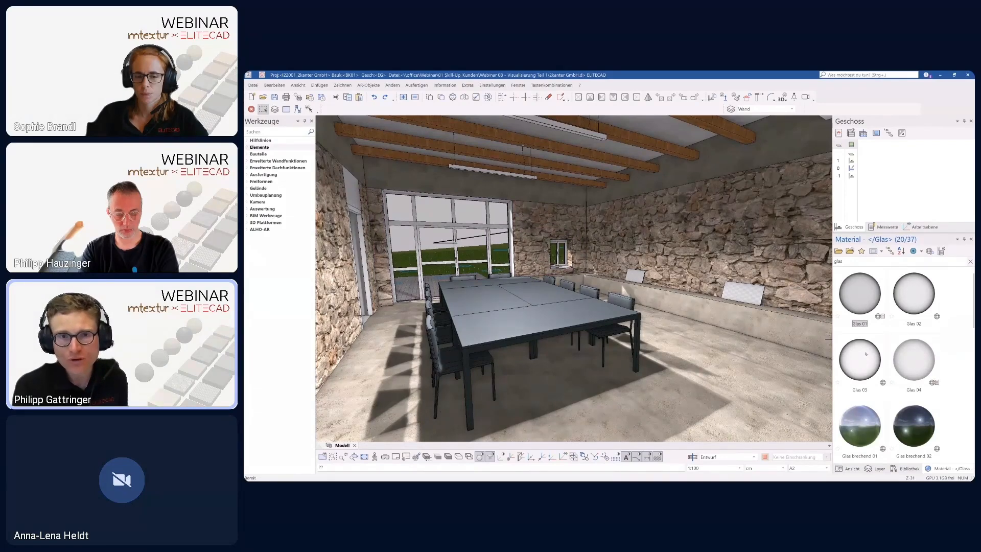
Open the large window's 3D representation settings and search the material library for "alu".
click(455, 228)
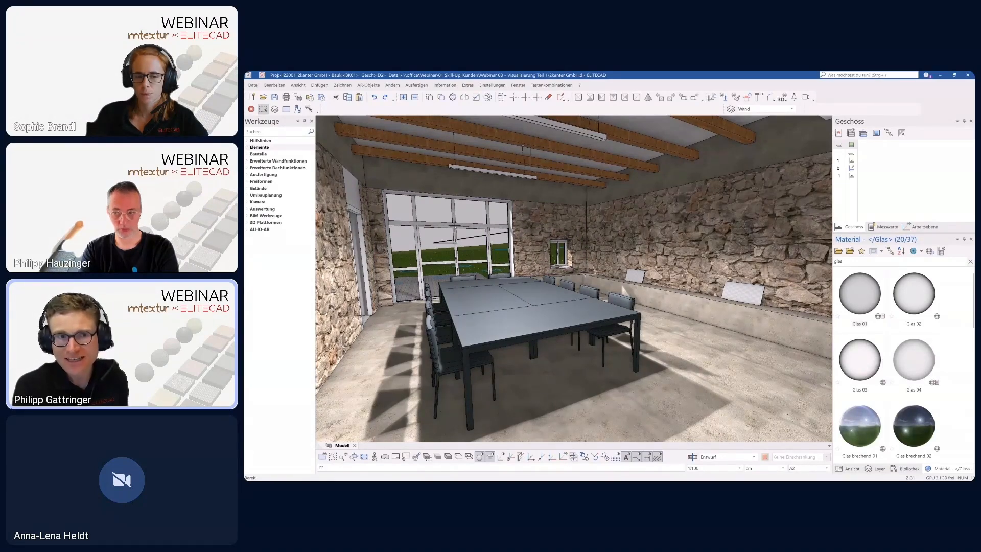
double_click(456, 226)
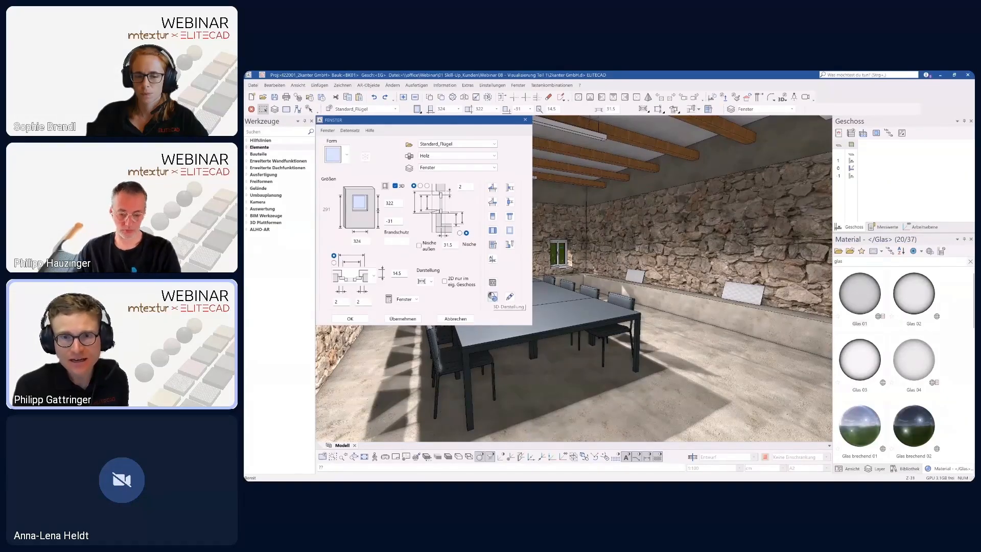
click(492, 296)
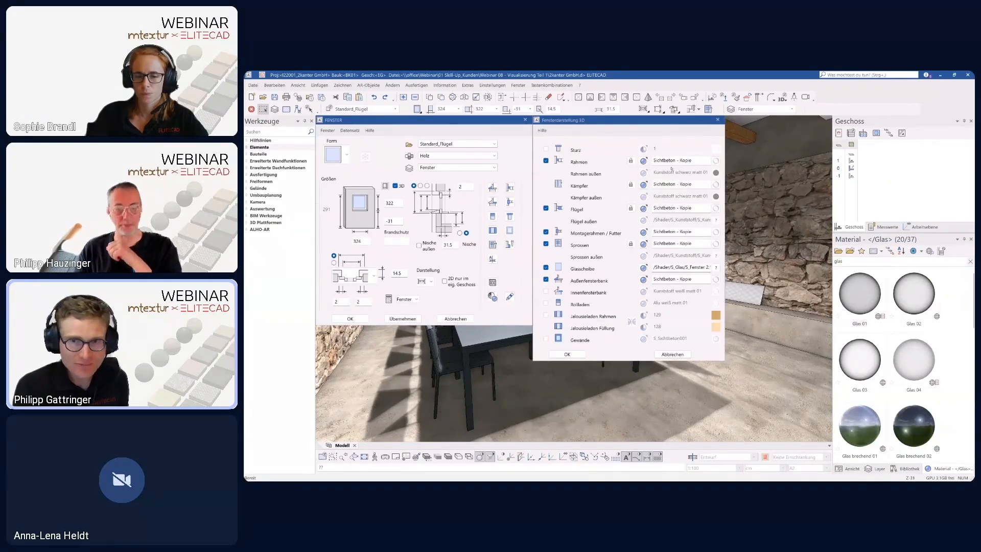
double_click(859, 261)
text(alu)
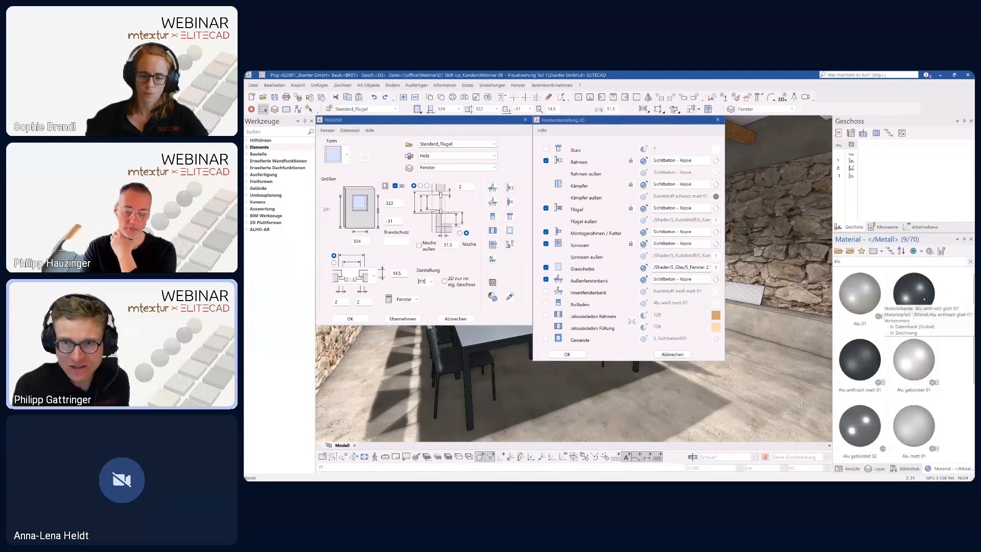
Assign Alu anthrazit matt 01 to the large window's Rahmen, Kämpfer and Flügel, and accept the window settings.
drag(860, 364, 732, 221)
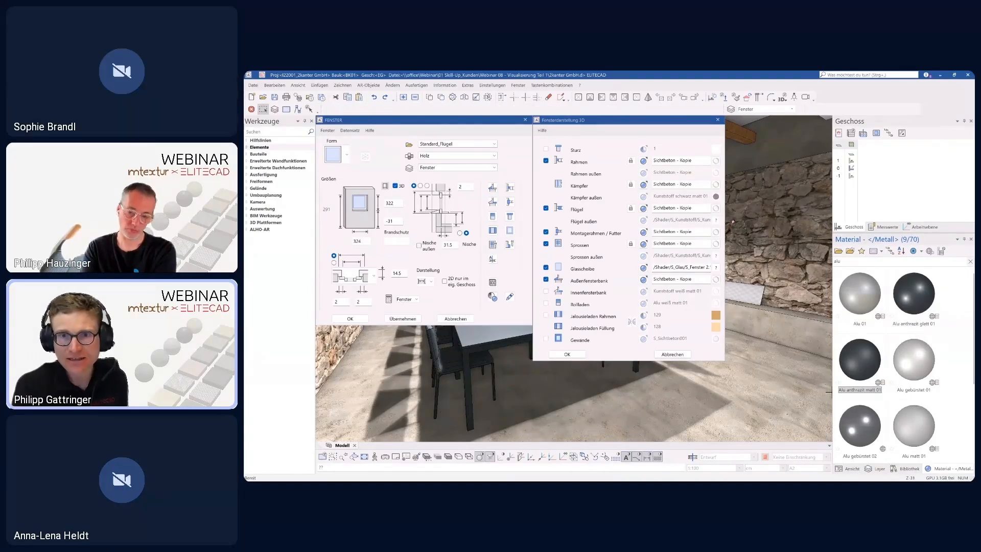
drag(701, 162, 700, 163)
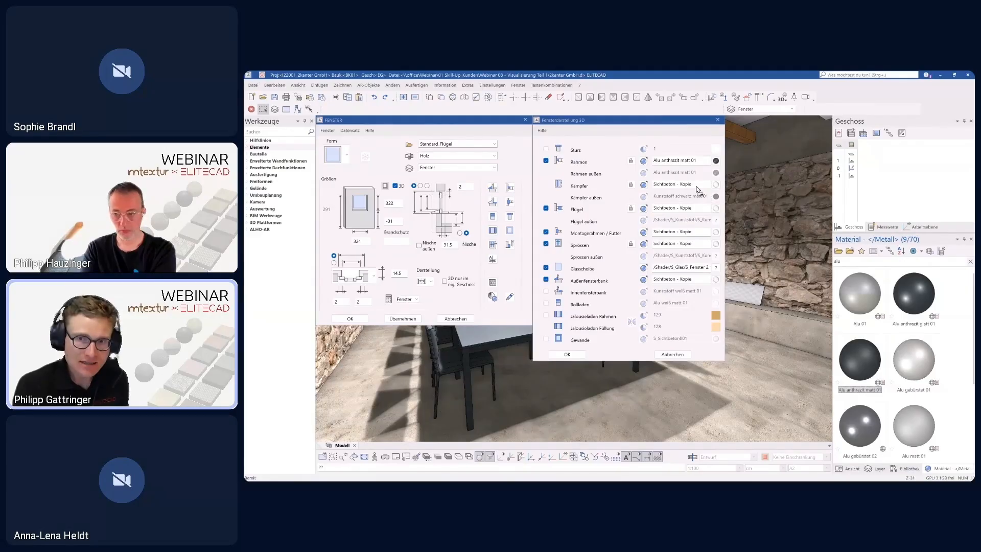
drag(698, 190, 698, 189)
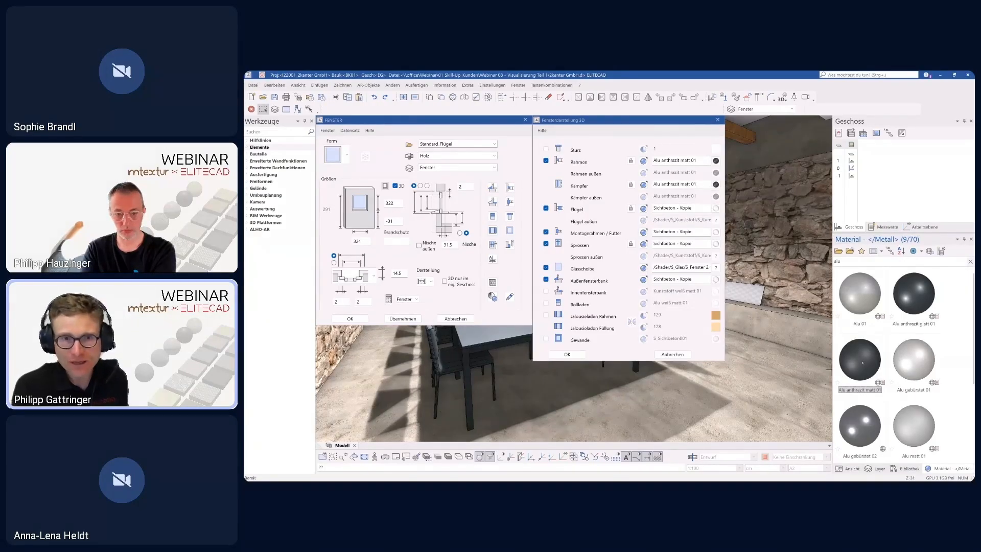
click(696, 212)
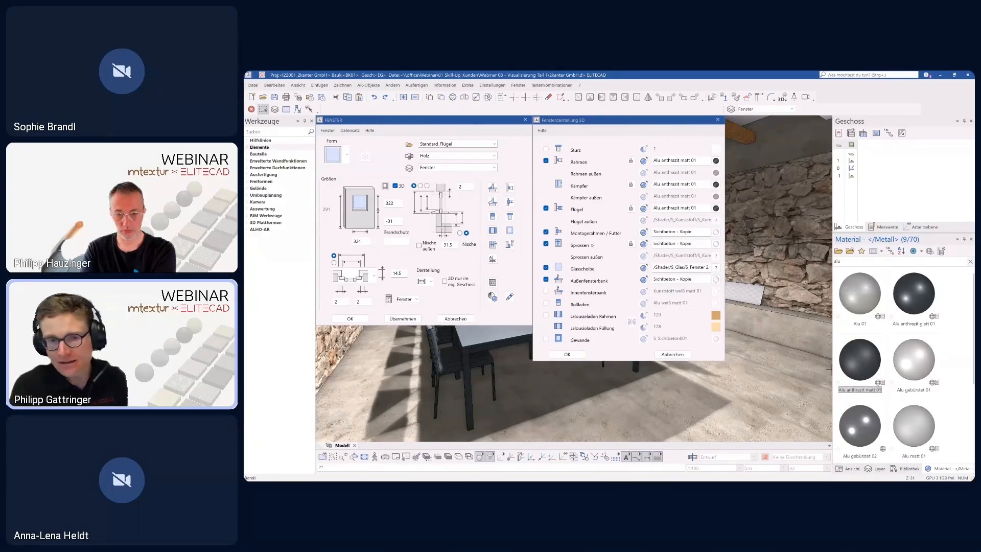
click(567, 354)
click(350, 319)
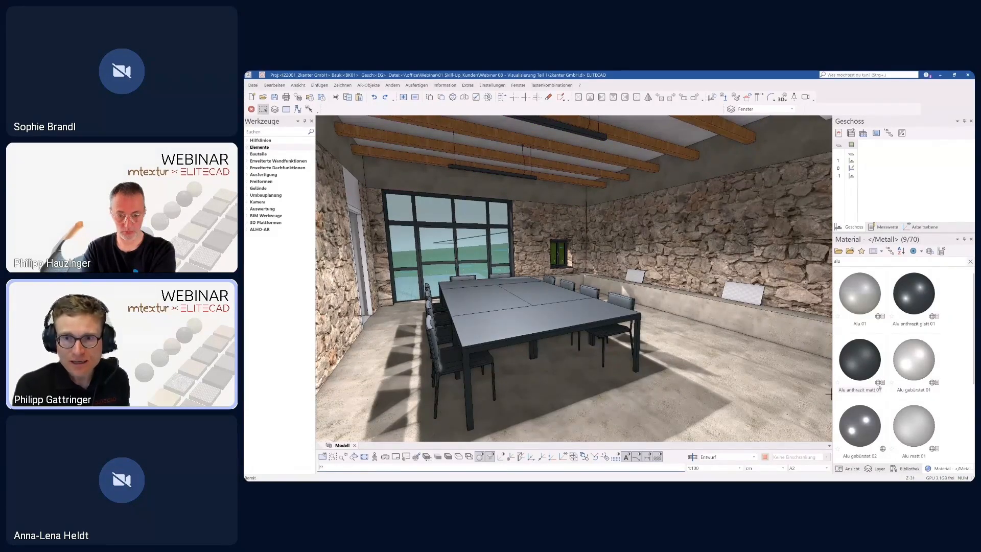
Show the material assignments of Alu anthrazit matt 01 to examine where it is used in the model.
click(883, 382)
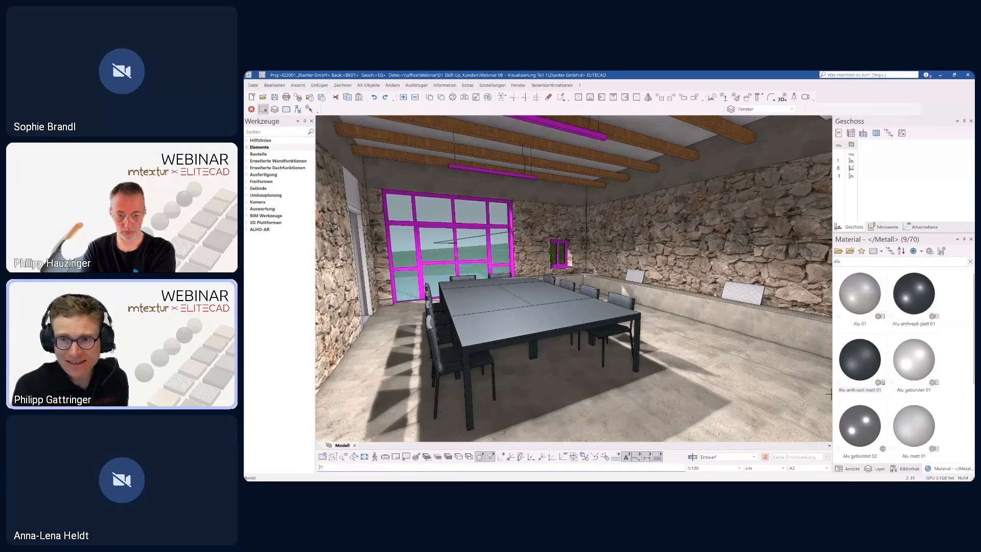
click(883, 383)
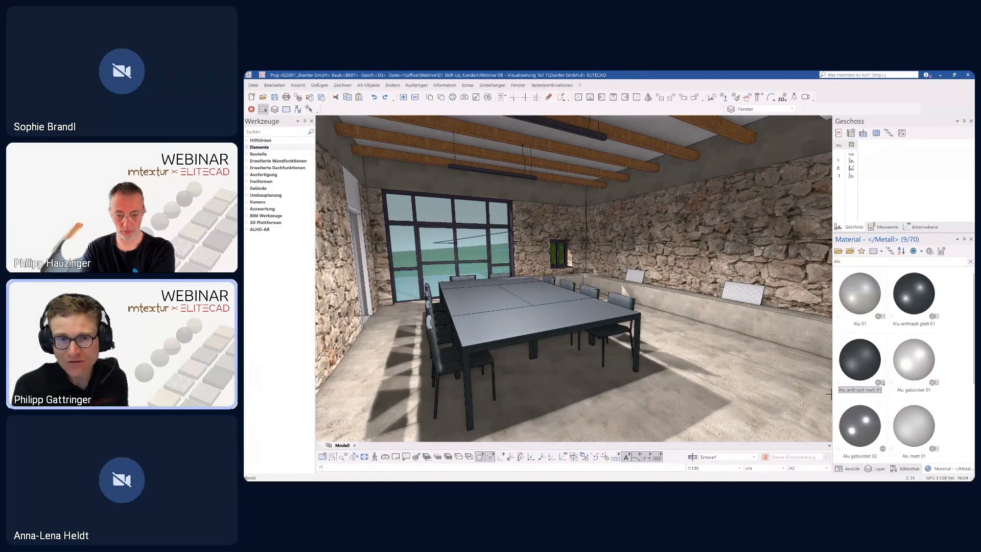
click(883, 383)
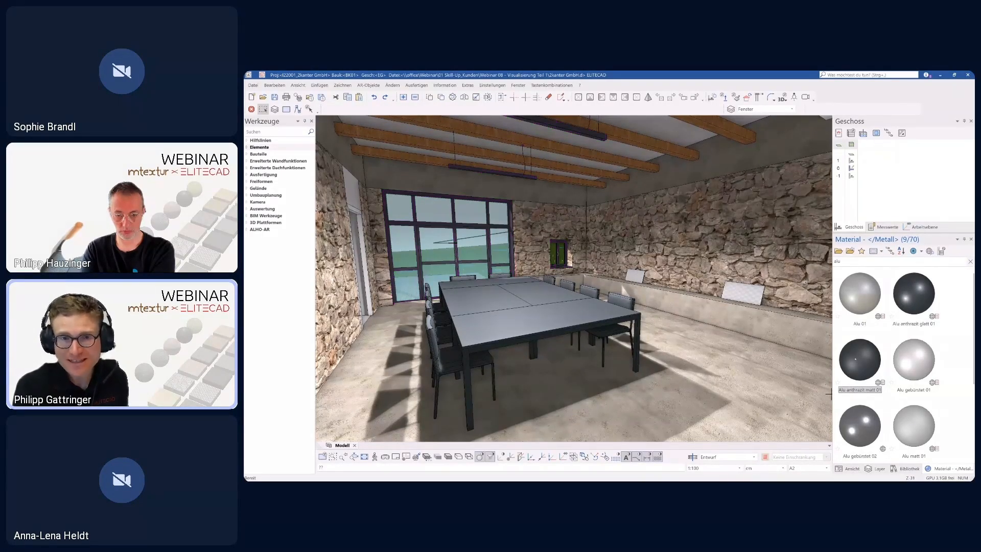
right_click(856, 360)
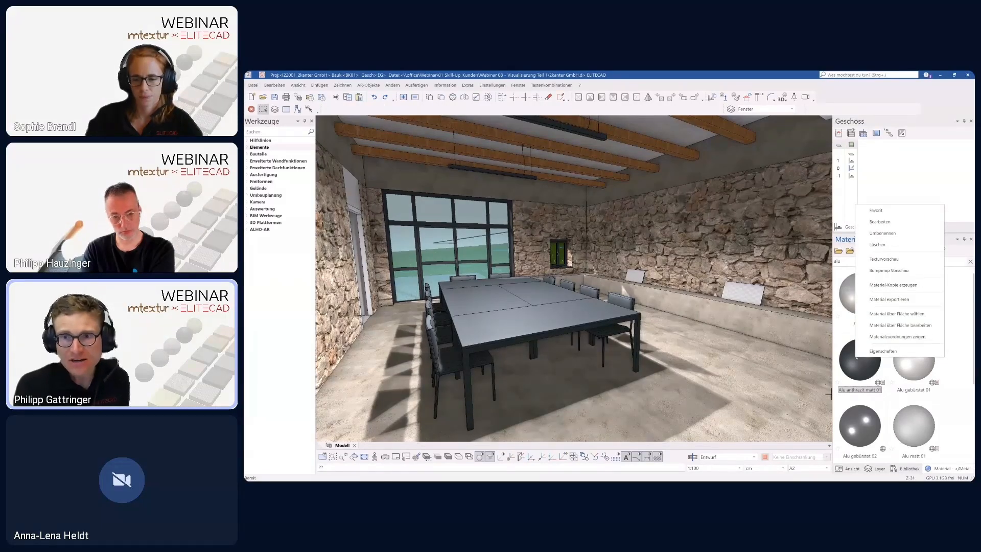
click(887, 337)
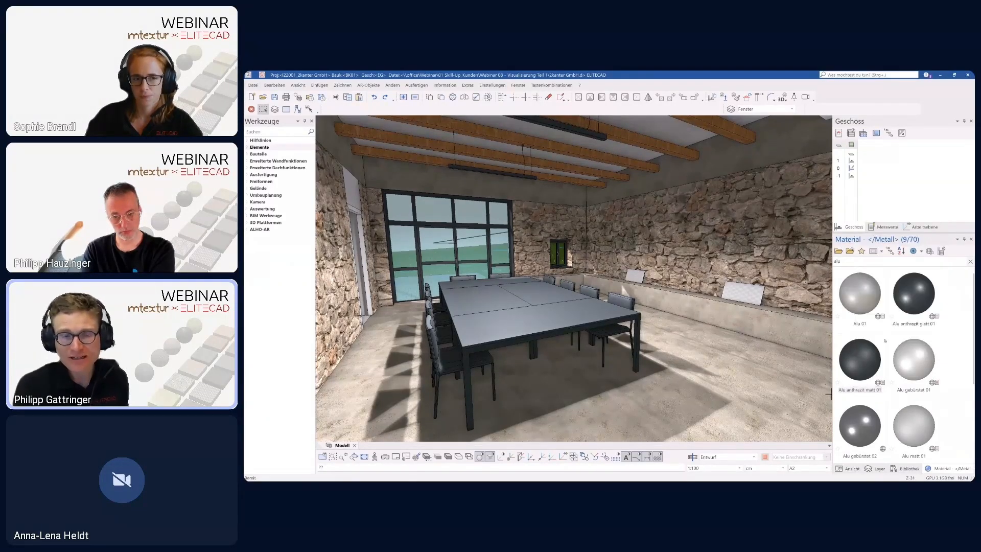
click(573, 269)
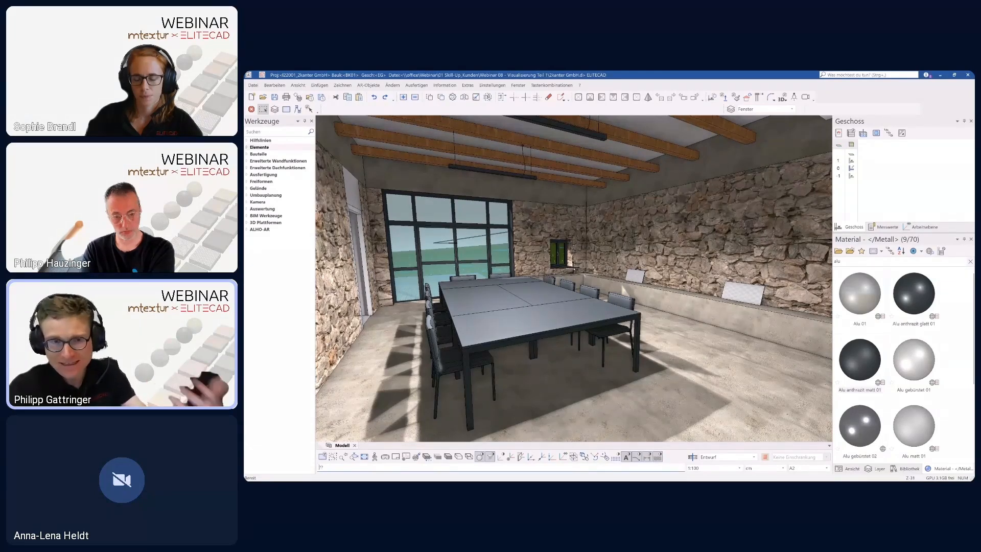
From the Diverses/Bilder material folder, apply Bild 03 to the larger picture panel on the wall ledge and Bild 04 to the smaller one.
click(971, 262)
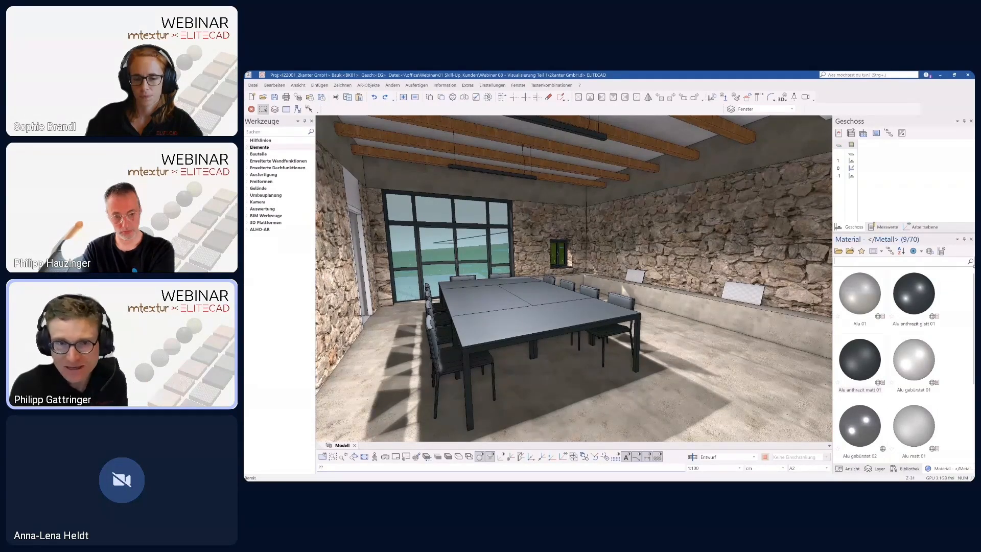
click(850, 251)
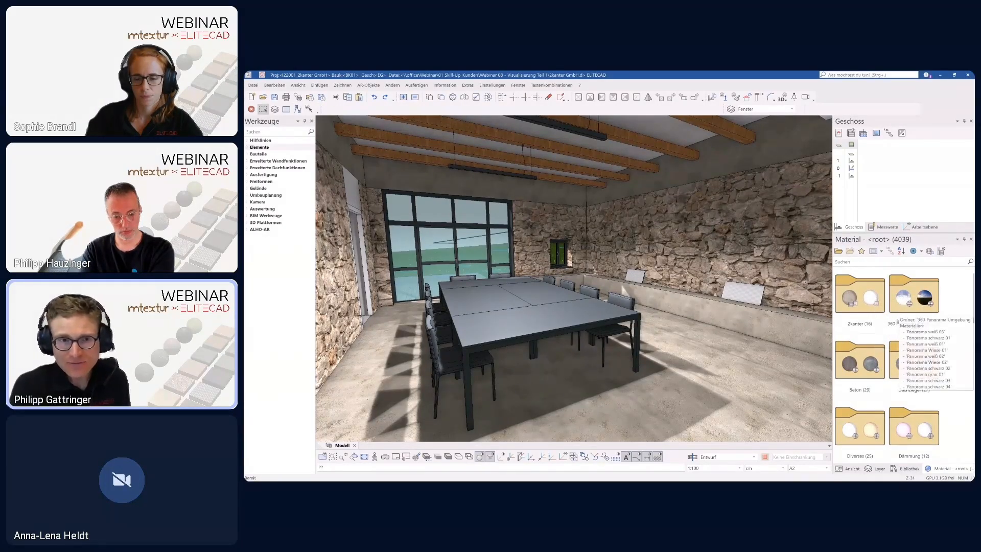
double_click(863, 424)
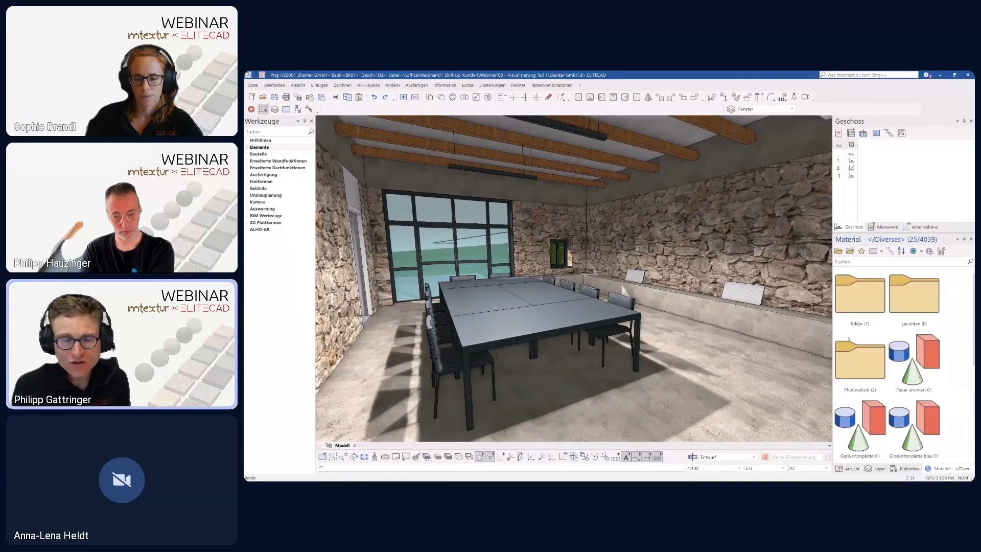
double_click(848, 322)
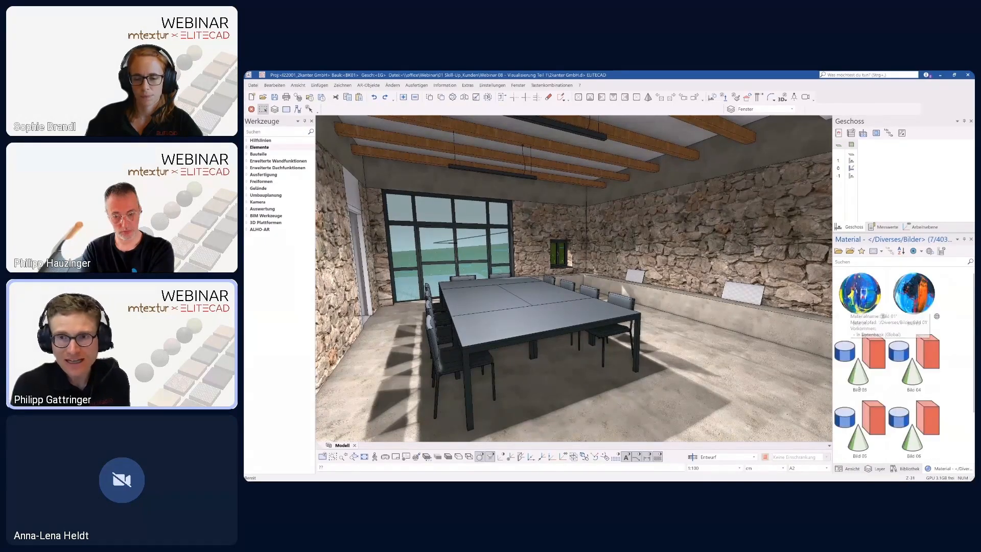
scroll(922, 313, down, 1)
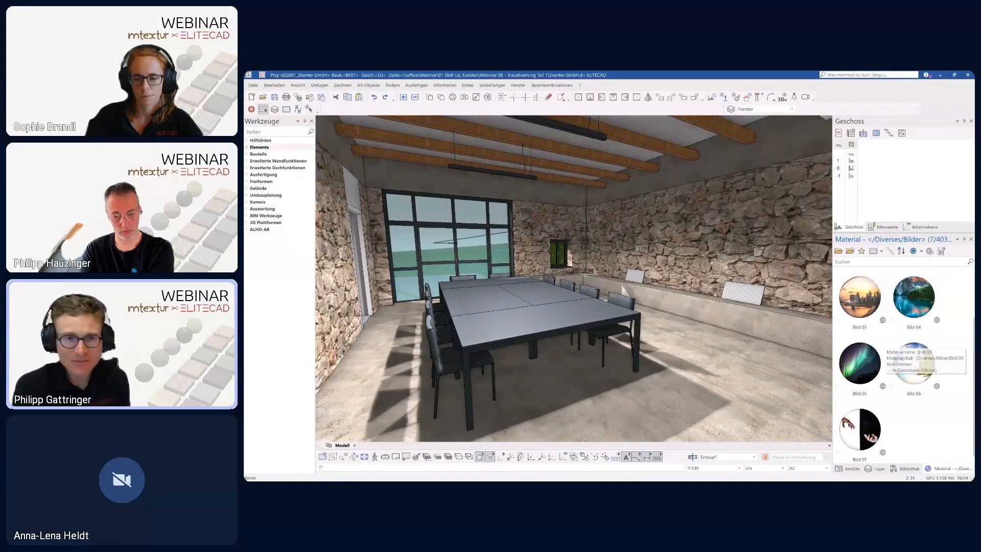
drag(860, 299, 747, 296)
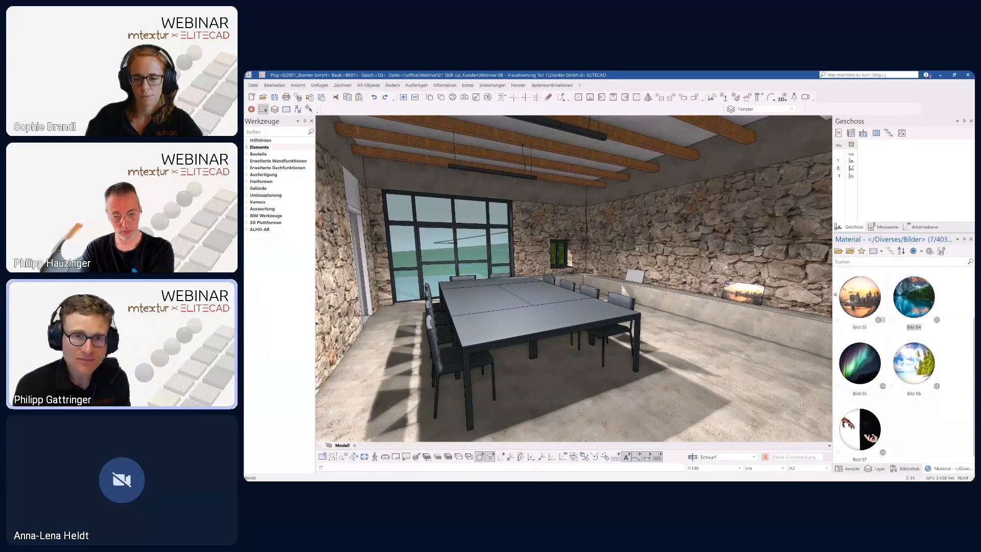
drag(638, 279, 639, 279)
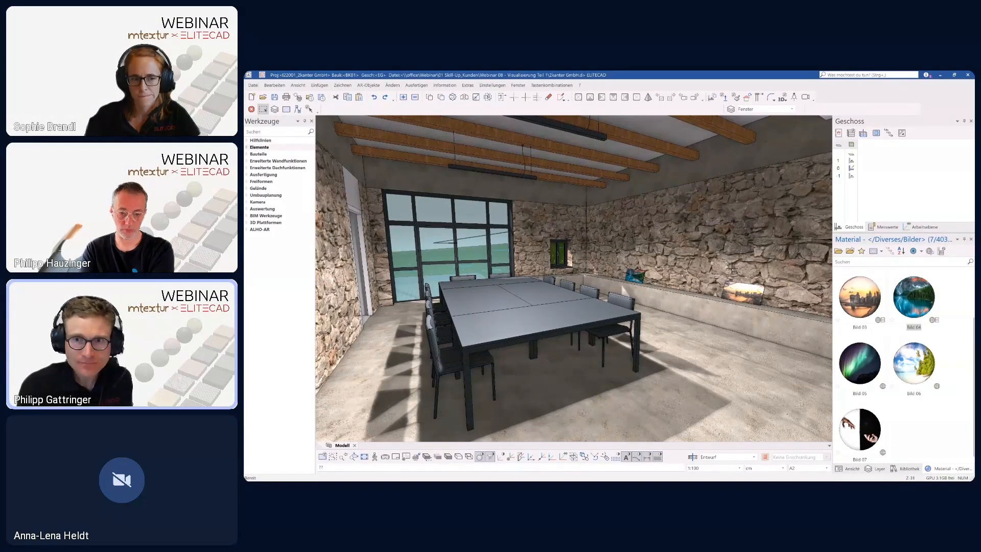
Open the Webinar folder in the exterior building model's VisMat library and start a material import from mtextur.
key(alt+Tab)
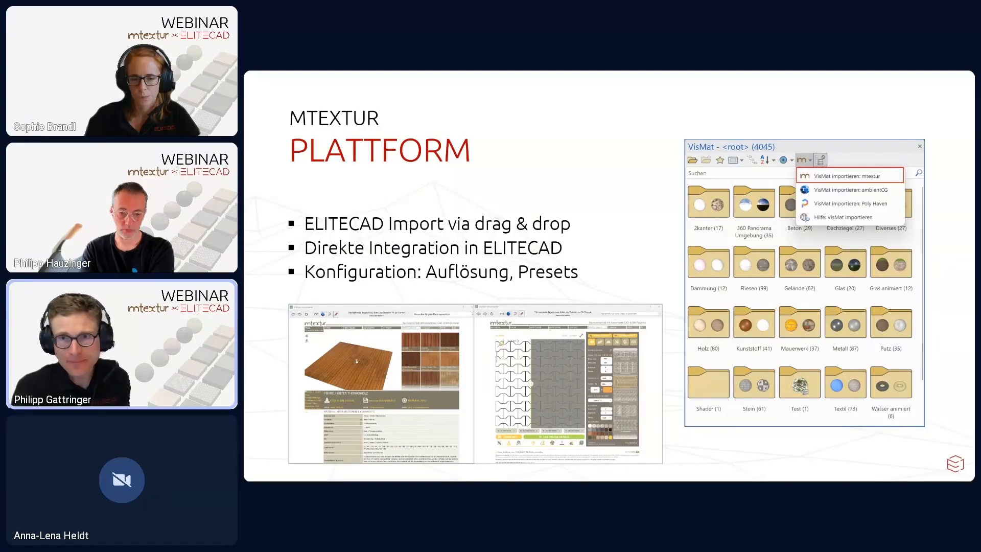
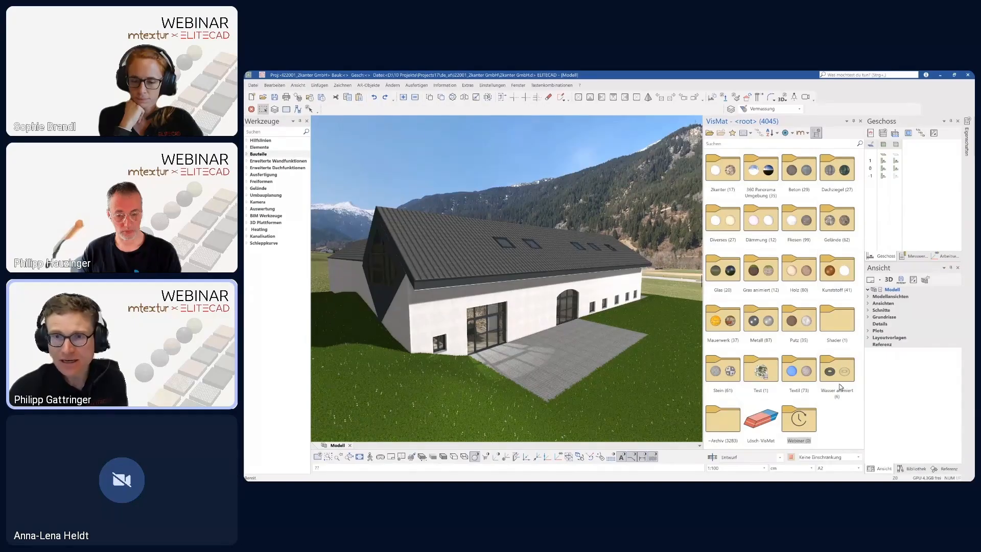
double_click(801, 425)
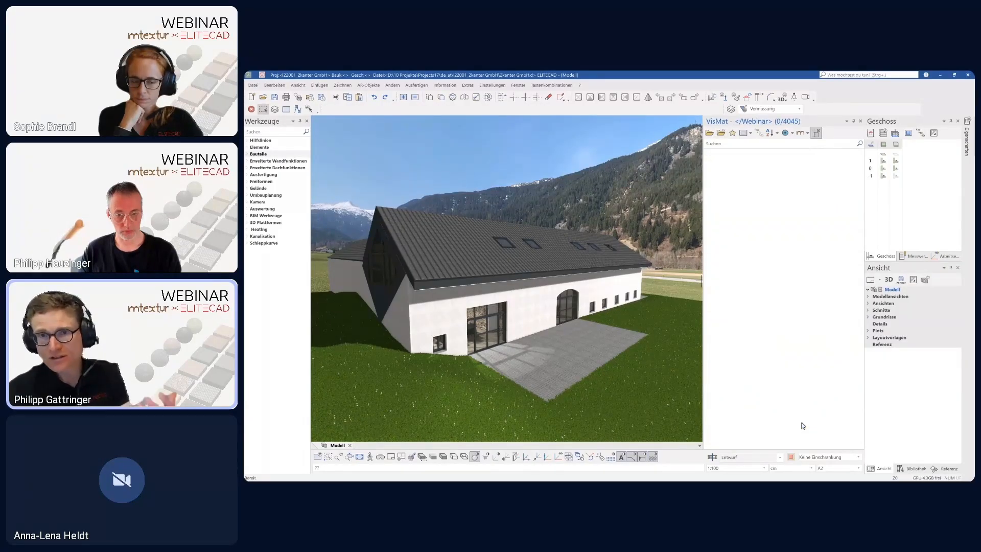
click(804, 134)
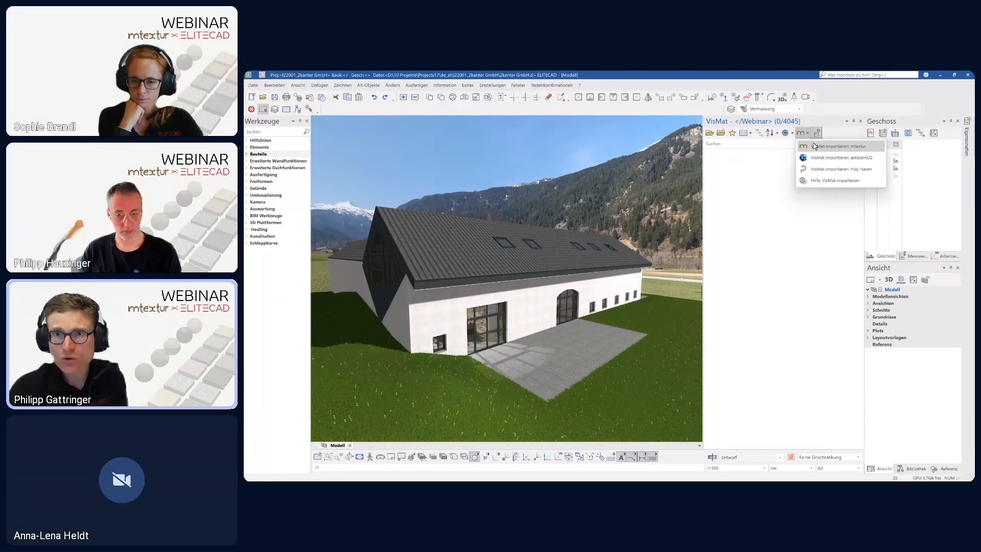
click(814, 146)
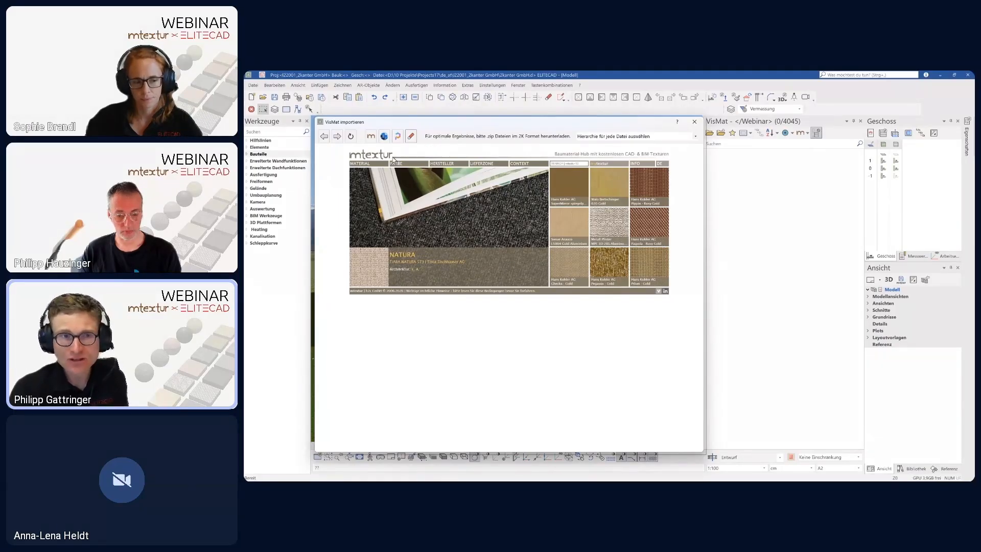
Import the Holz/Vollholz material Fichte – Frisch gehobelt from mtextur into the current folder without hierarchy, and close the import window.
click(366, 168)
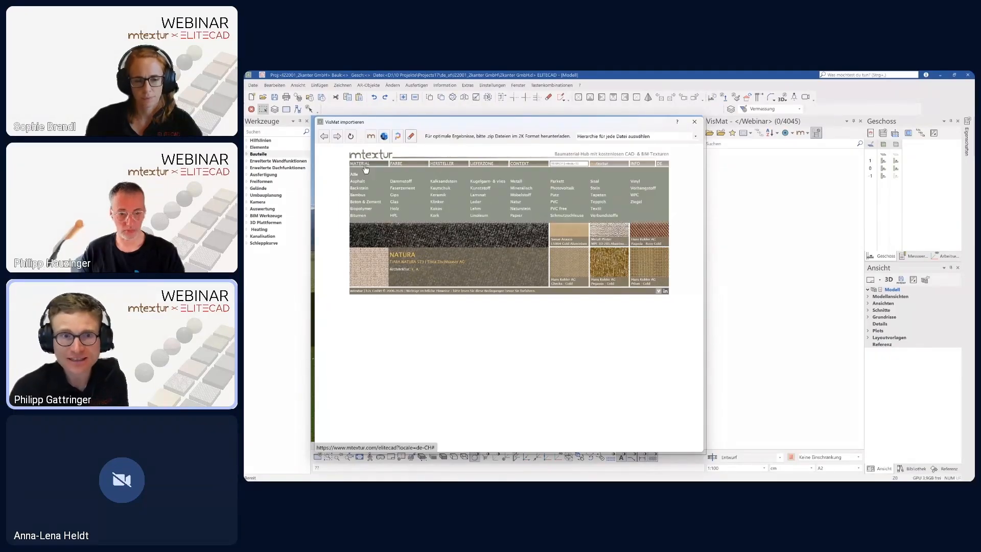
click(397, 210)
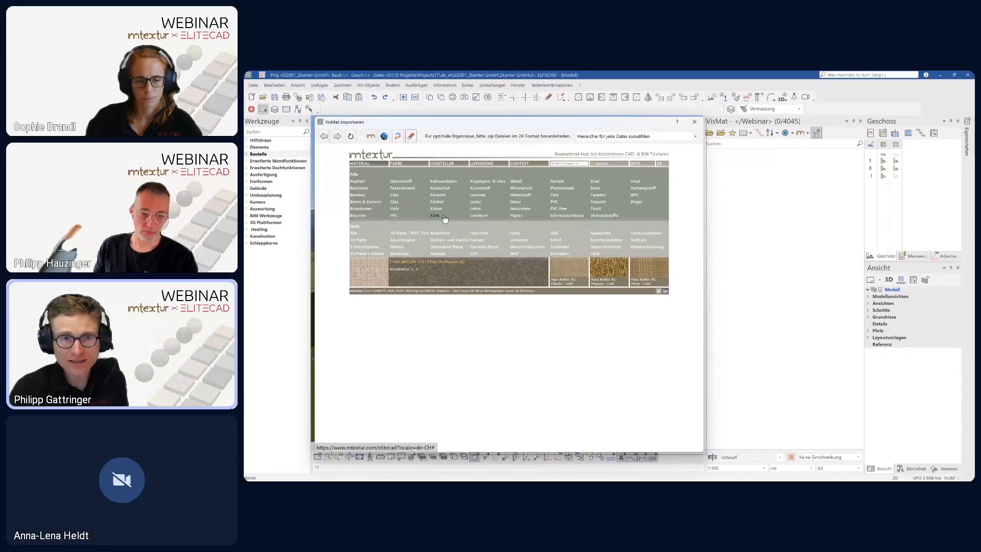
click(637, 240)
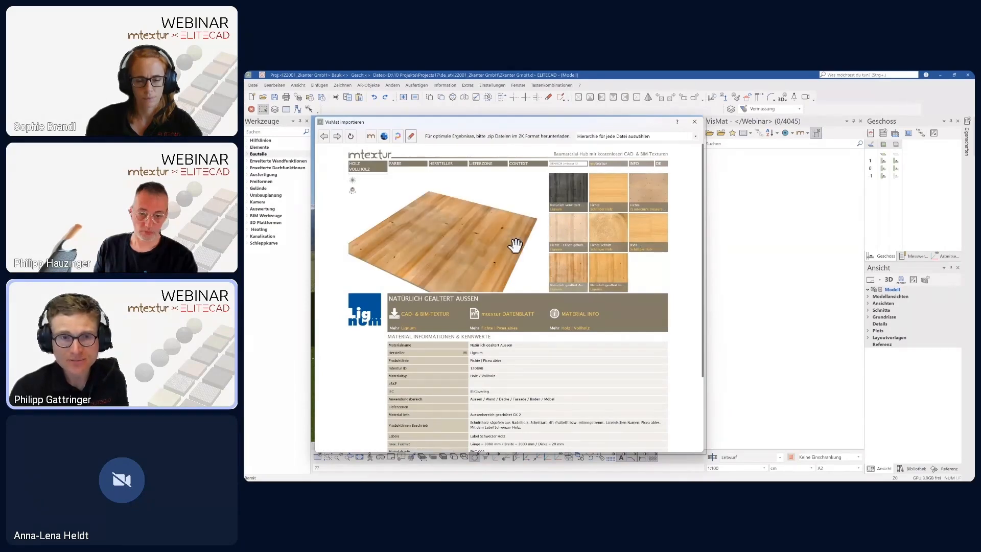
click(571, 236)
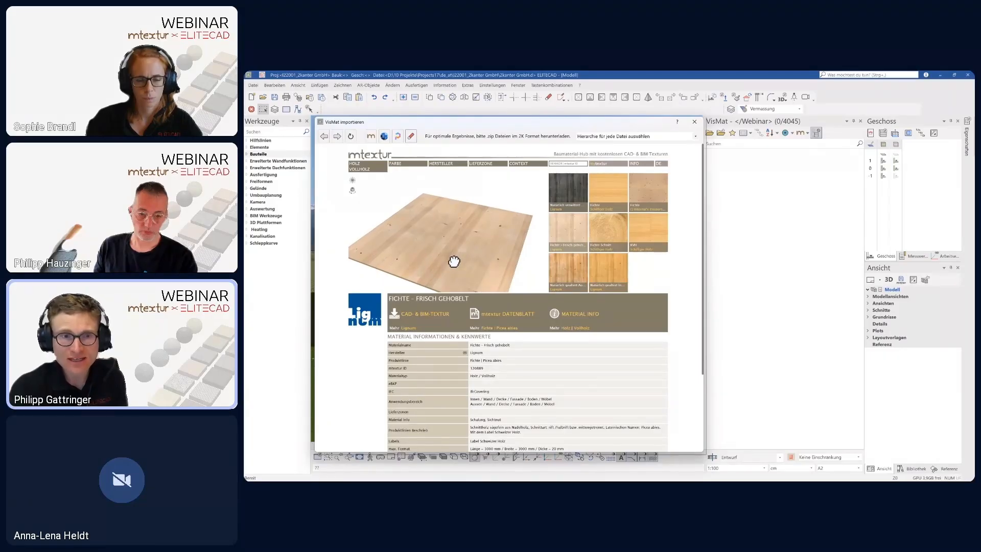
click(436, 316)
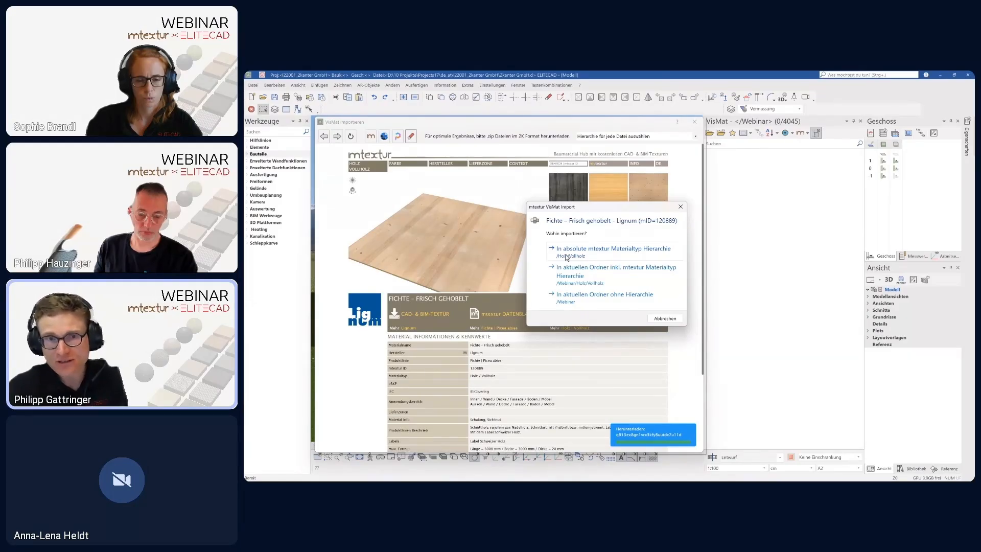
click(573, 297)
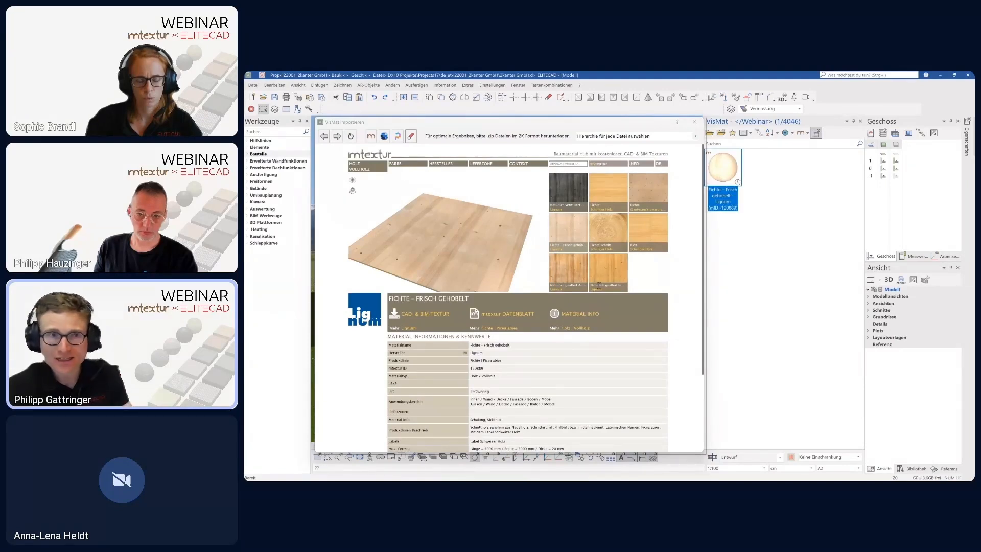
mouse_move(730, 181)
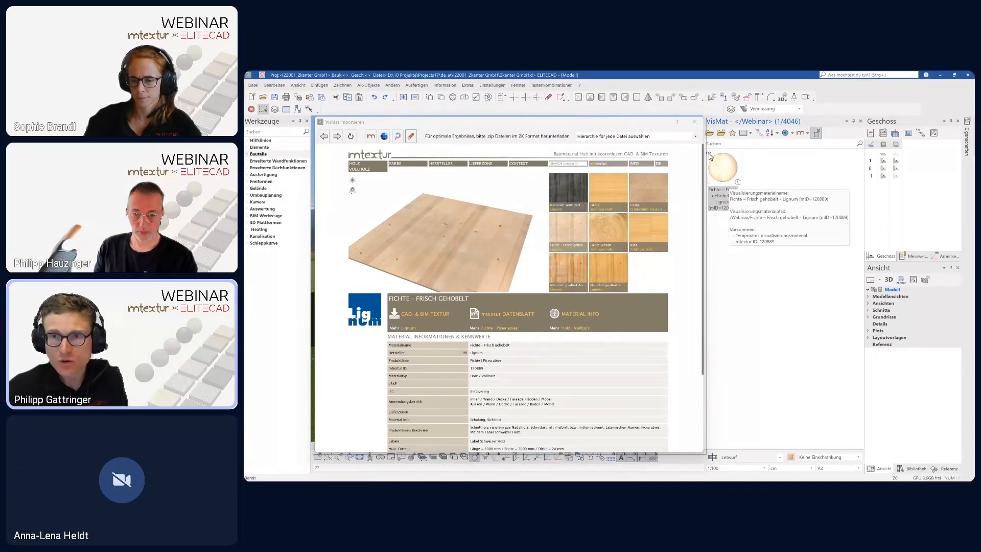
click(694, 122)
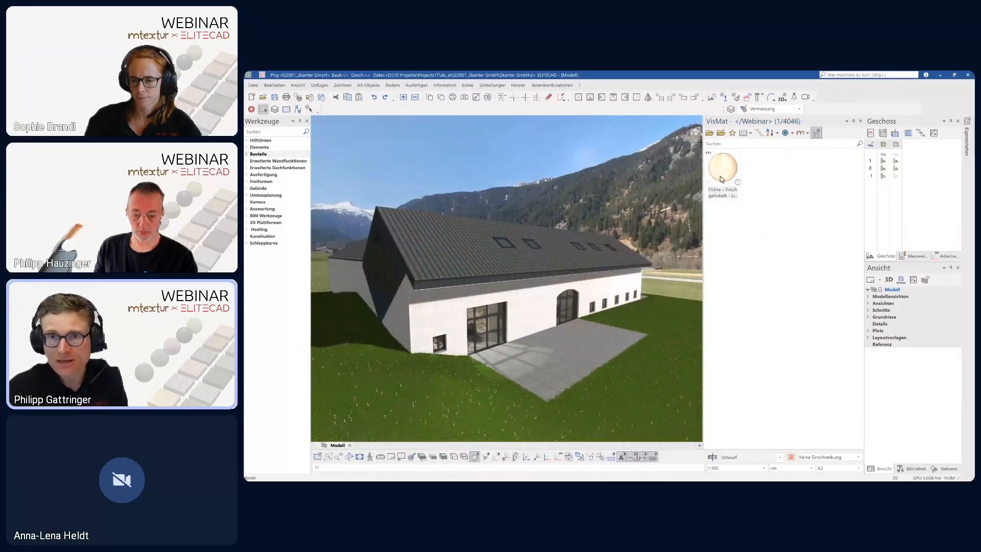
Open the imported spruce material's mtextur link and select PREFA's Dachschindel material 02 P.10 Anthrazit.
right_click(727, 173)
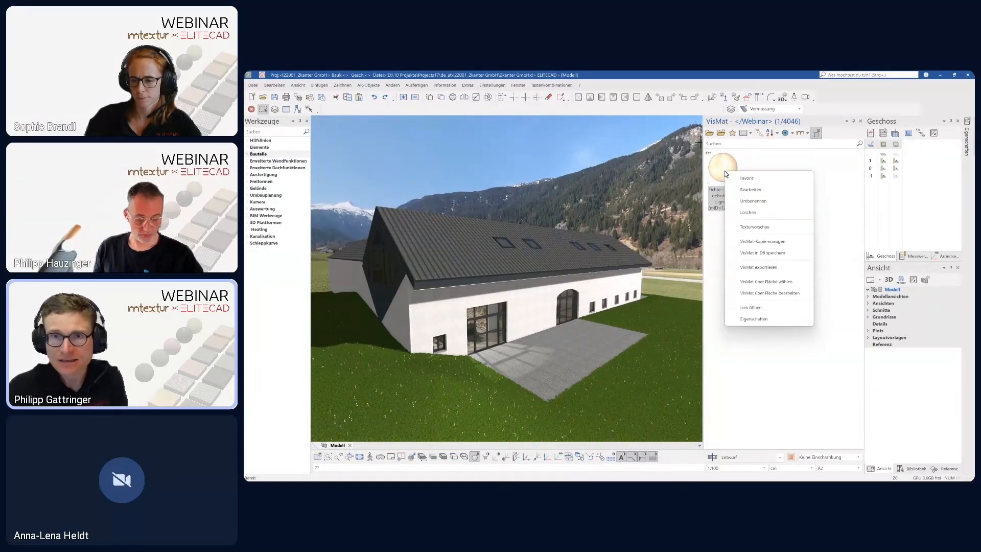
click(751, 307)
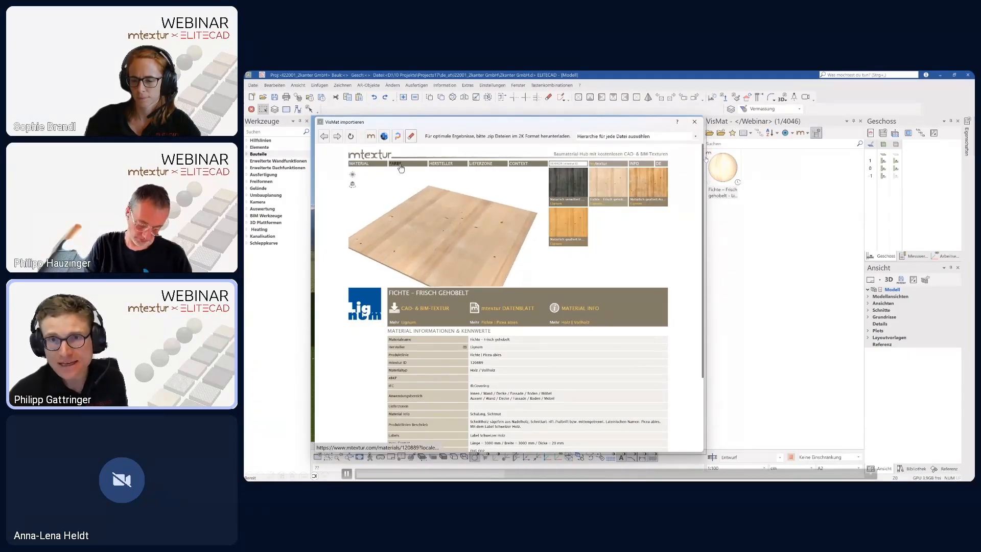
mouse_move(401, 168)
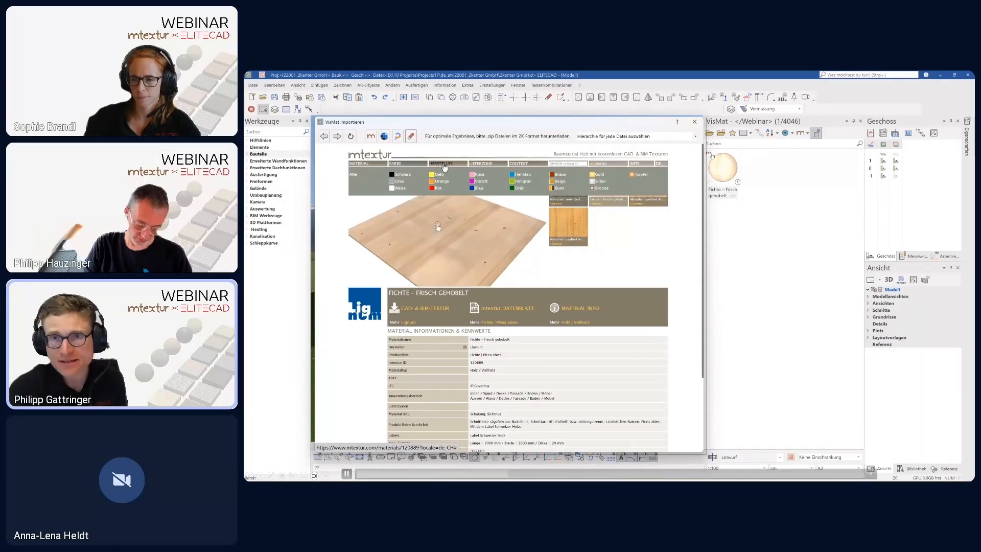
mouse_move(444, 167)
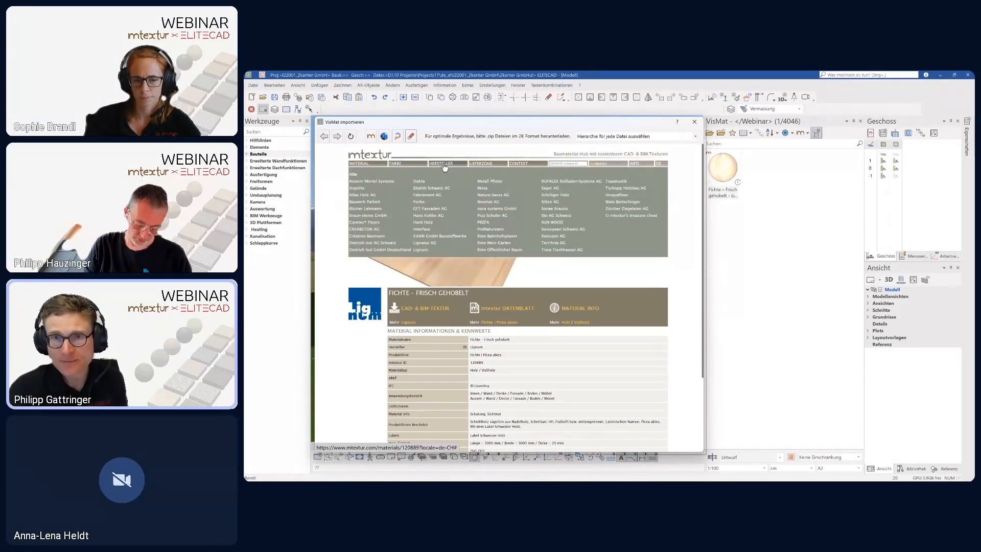
mouse_move(483, 224)
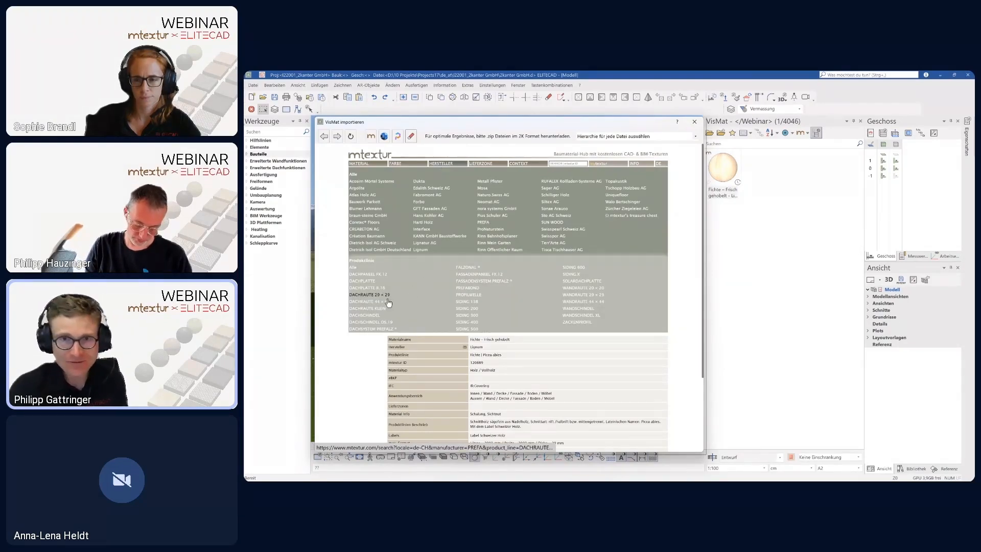
click(368, 315)
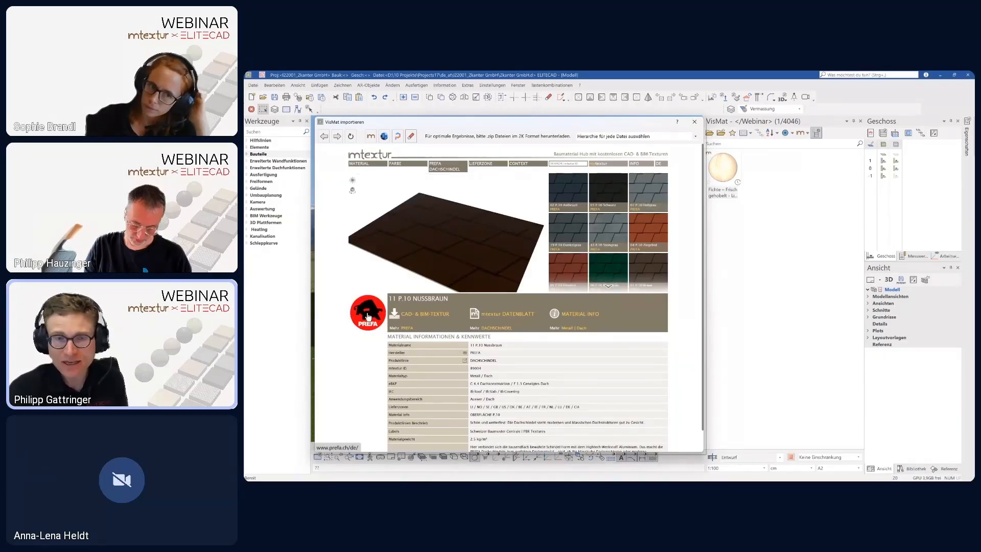
click(579, 200)
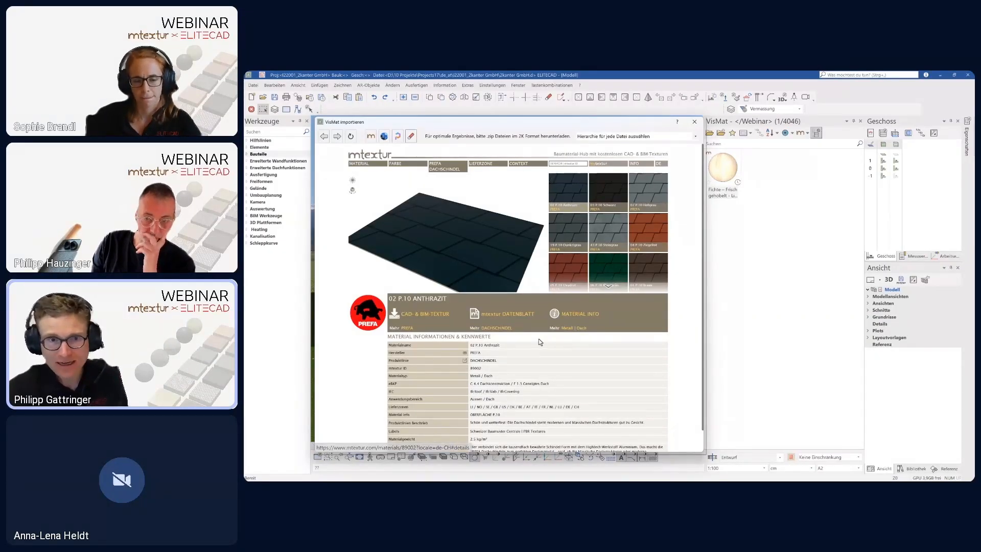
Import 02 P.10 Anthrazit into the current folder including the mtextur material type hierarchy, and close the import window.
scroll(534, 327, down, 1)
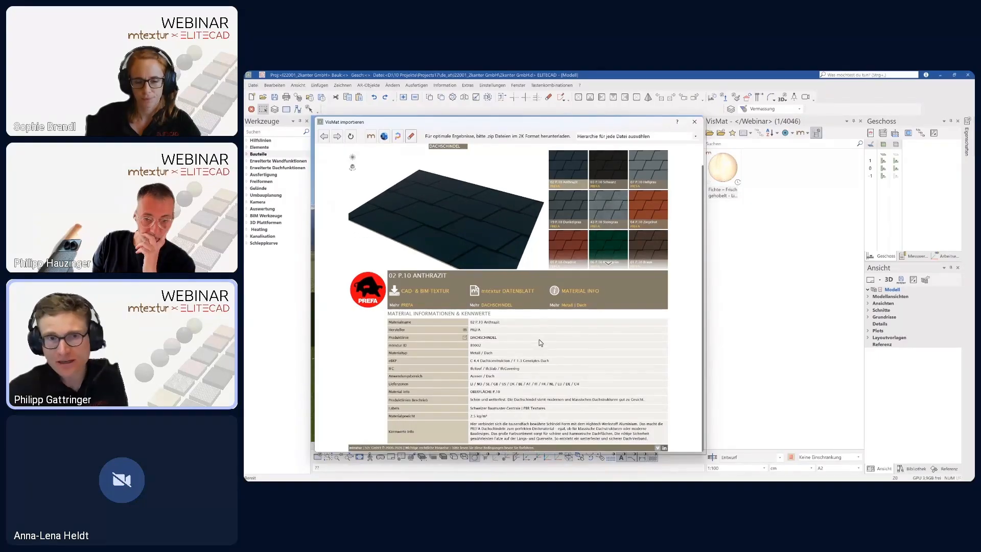
scroll(541, 326, up, 1)
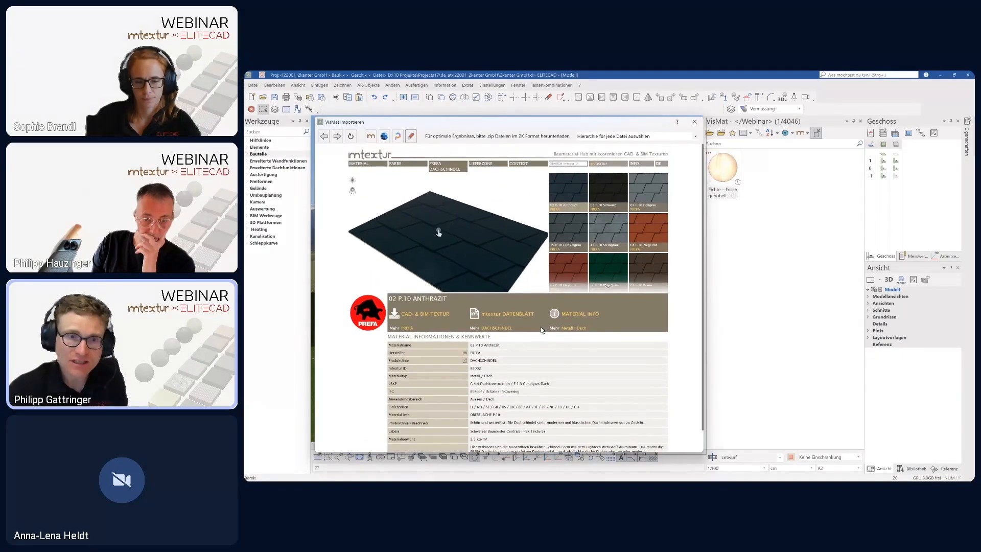
click(426, 315)
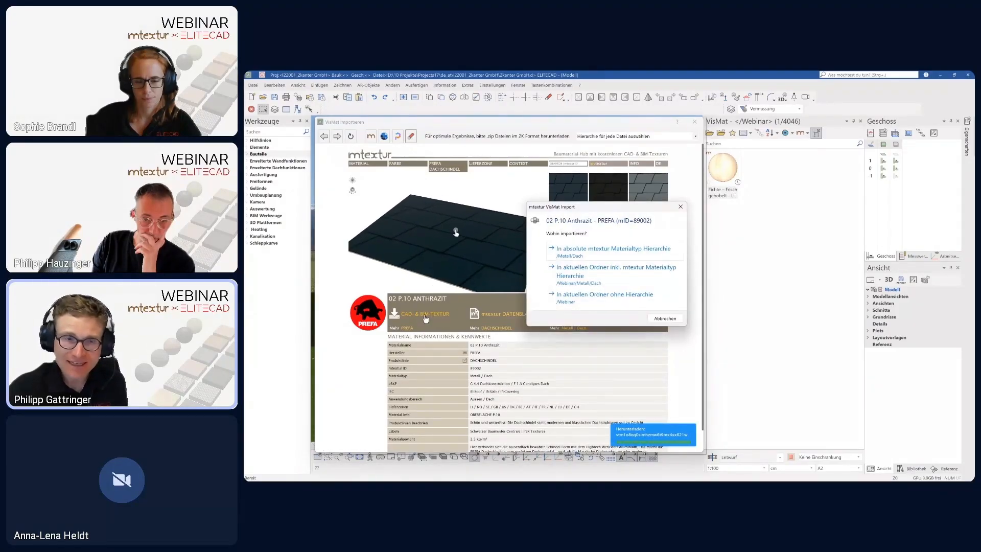
click(576, 284)
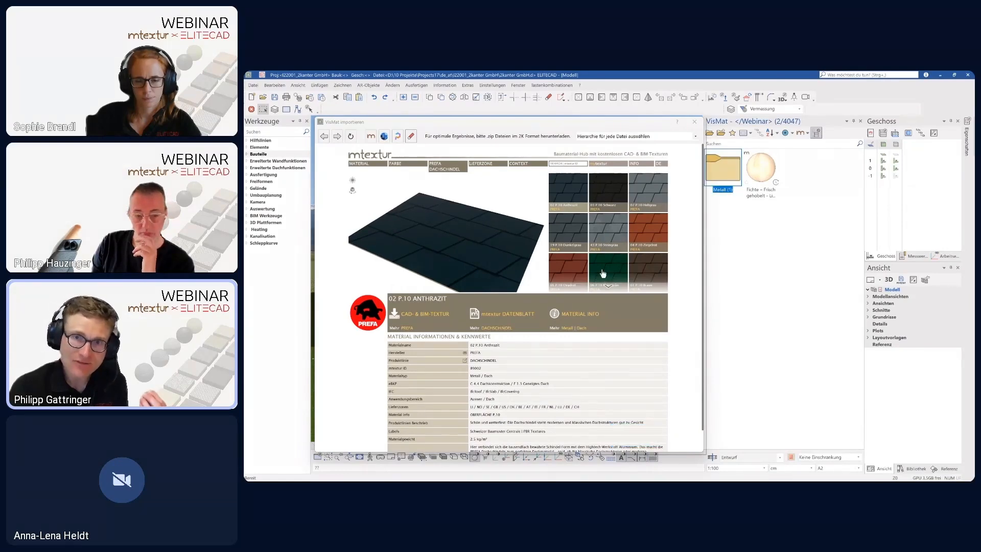
click(695, 127)
Look into the Metall/Dach subfolder to examine the imported PREFA material, and return to the Webinar folder.
double_click(726, 177)
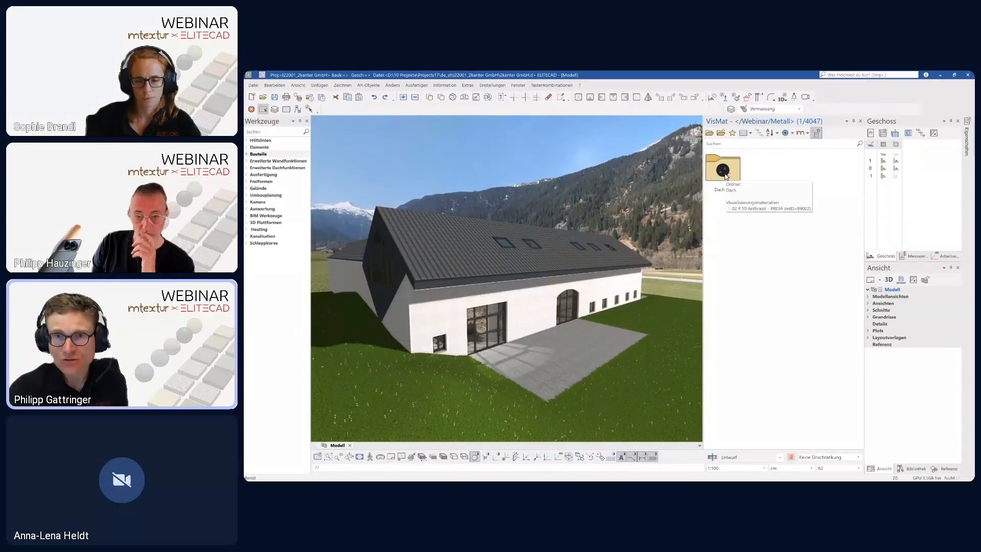
double_click(723, 171)
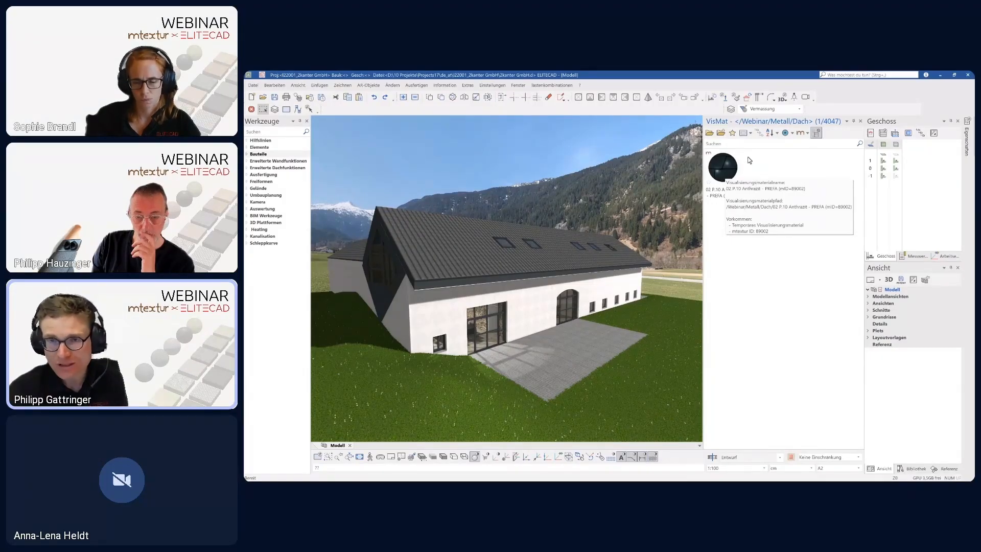
click(721, 134)
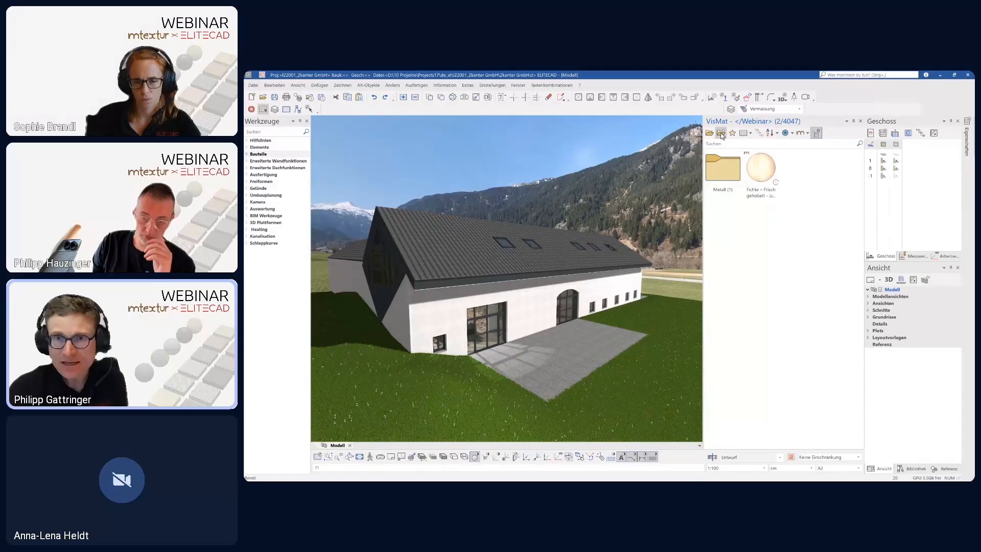
Start another mtextur import, search the site, and select Sto AG Schweiz's Rillenputz – AC 16104 | Farbreihe Orange.
click(802, 134)
click(813, 145)
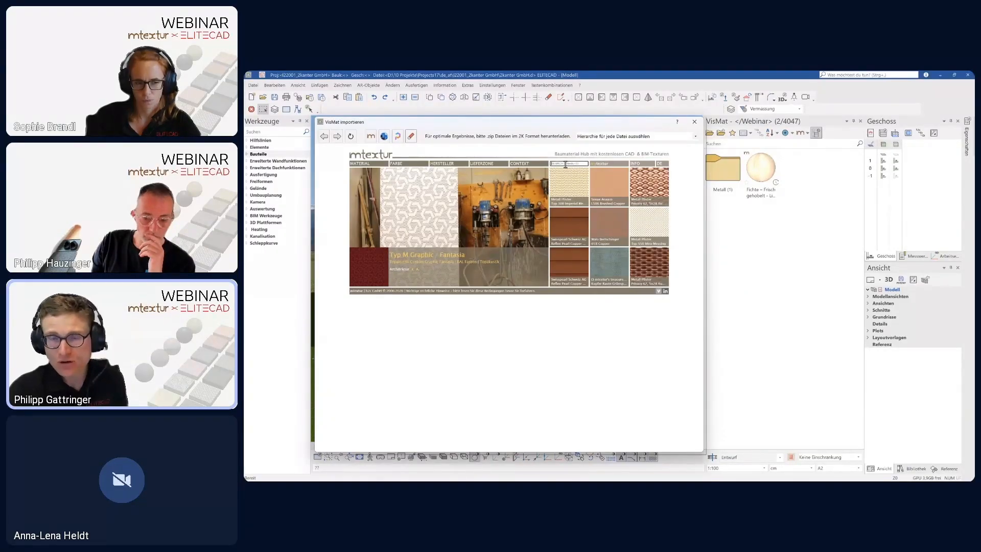
click(565, 165)
text(Fliesen)
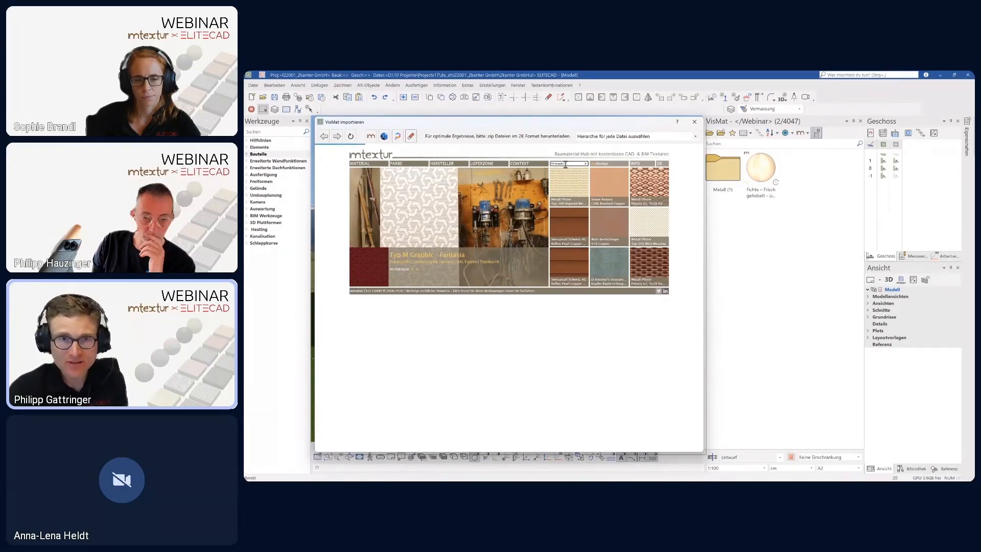
key(Return)
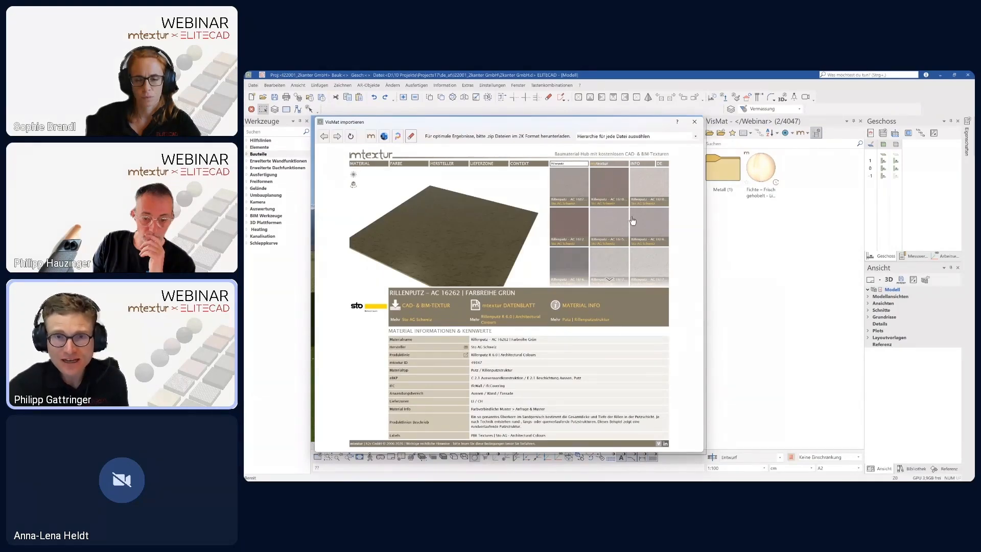
click(655, 195)
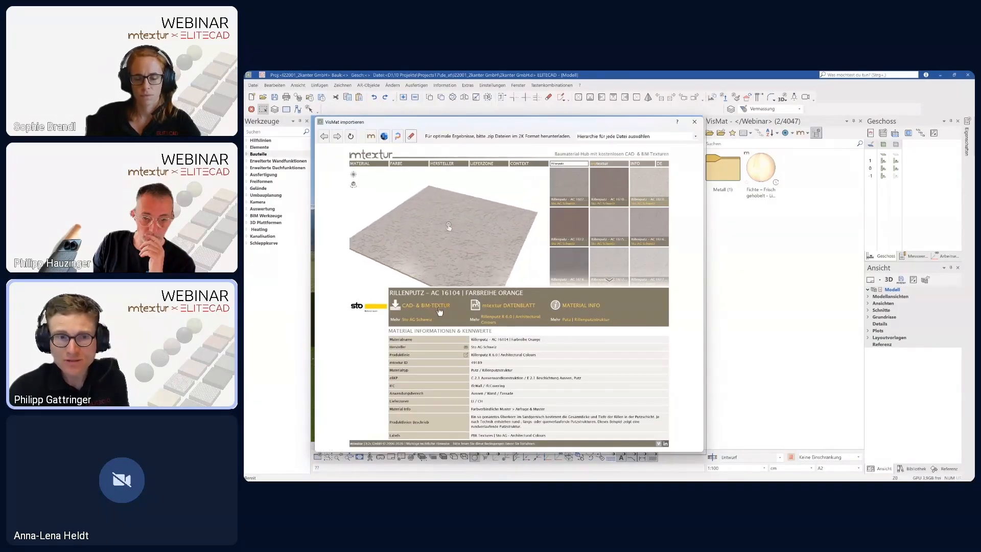
Set the import destination to the current folder without hierarchy, import the Rillenputz – AC 16104 texture, and close the import window.
click(697, 137)
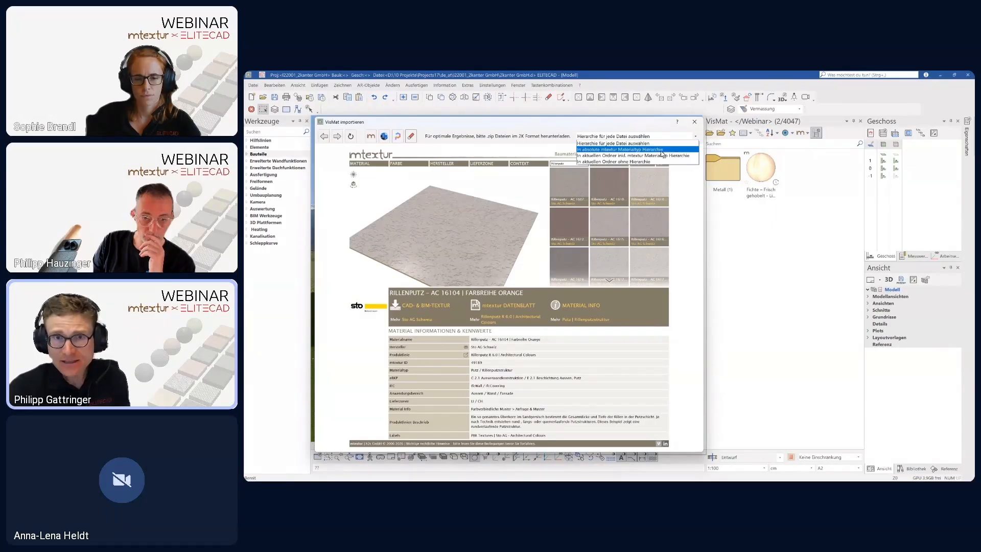
click(643, 162)
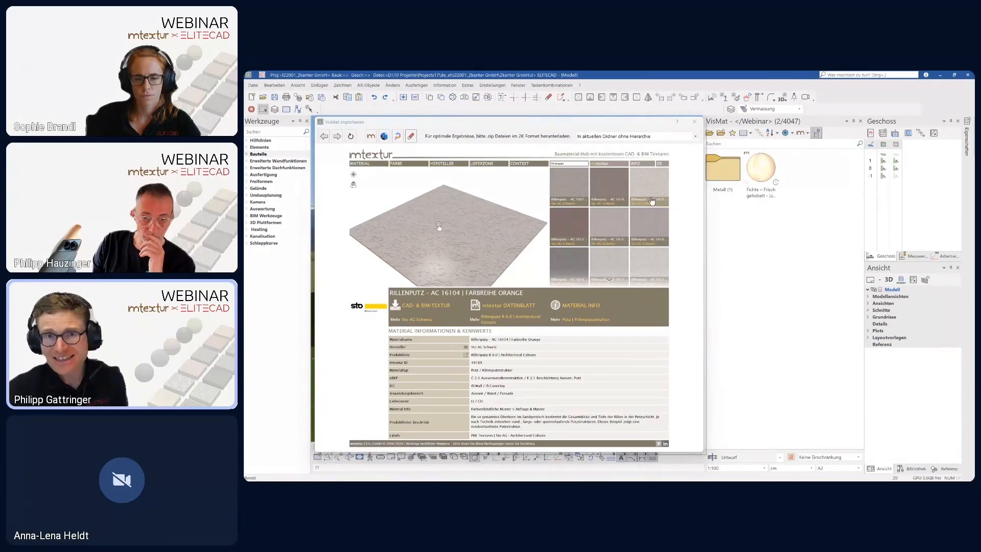
click(429, 309)
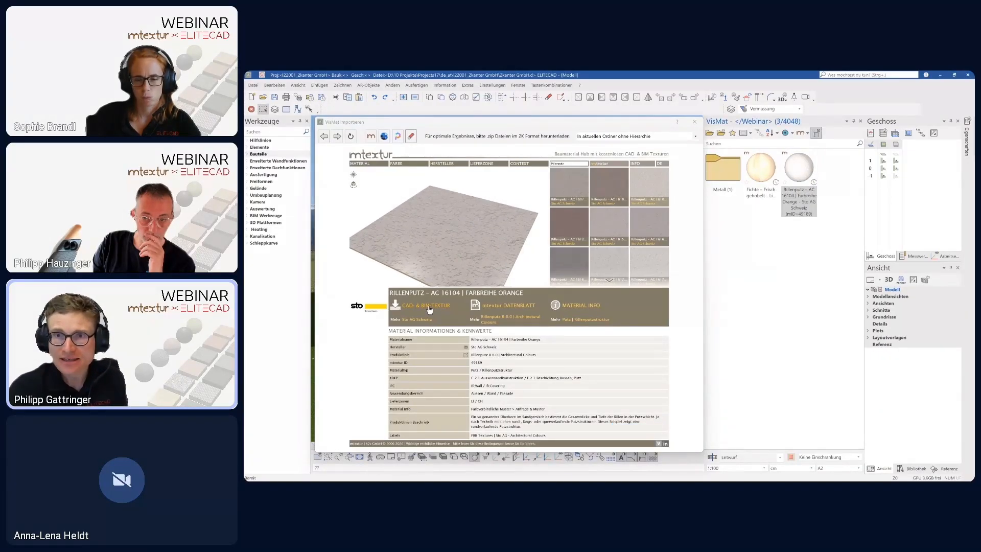
click(693, 124)
Examine the imported Rillenputz material's base colour, Glanz, Textur and Bumpmap settings in the VisMat editor, and close it unchanged.
double_click(799, 169)
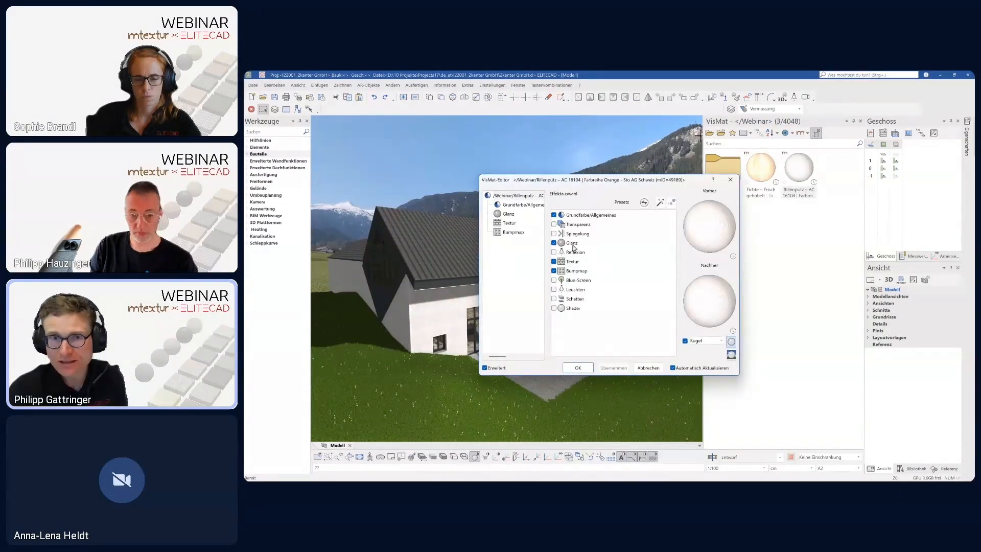
click(522, 207)
click(510, 214)
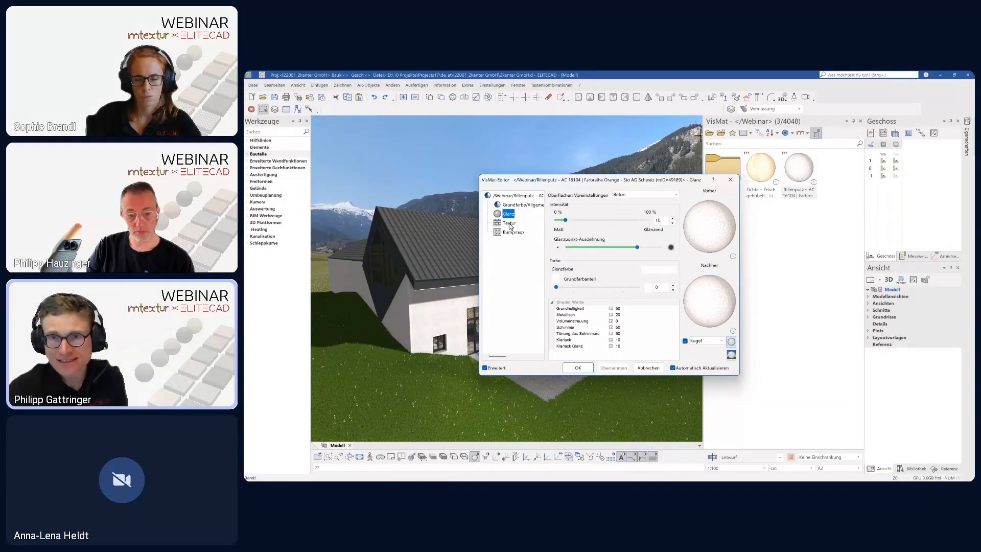
click(510, 224)
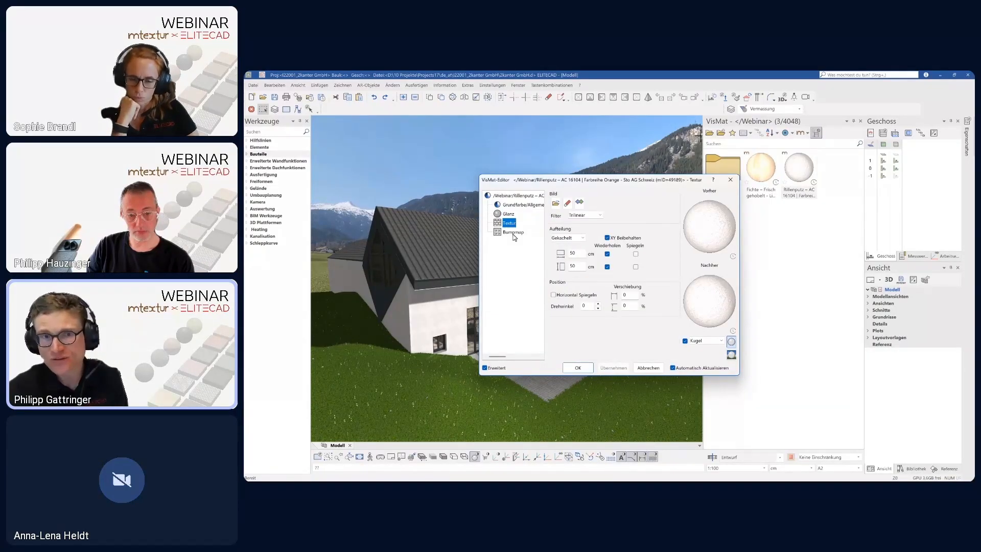
click(514, 233)
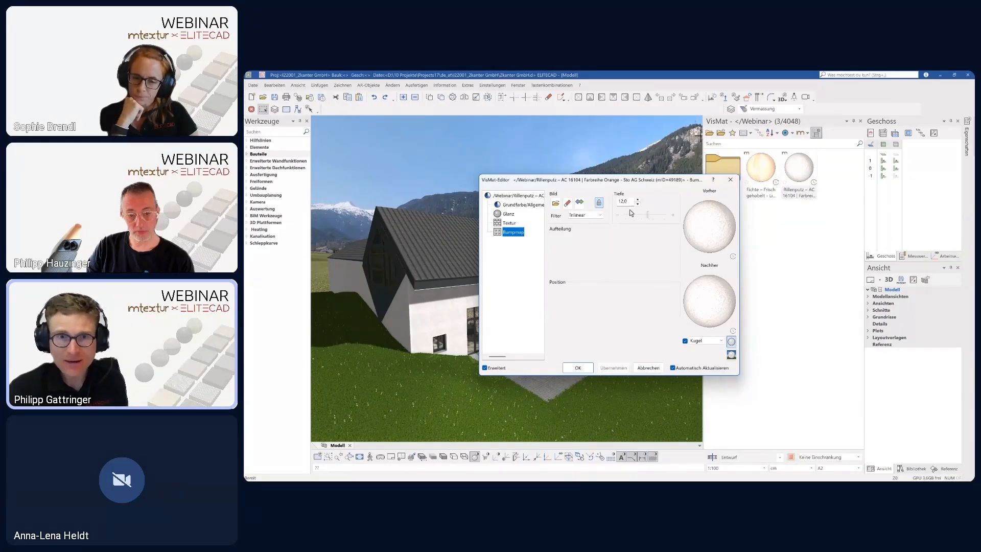
click(730, 180)
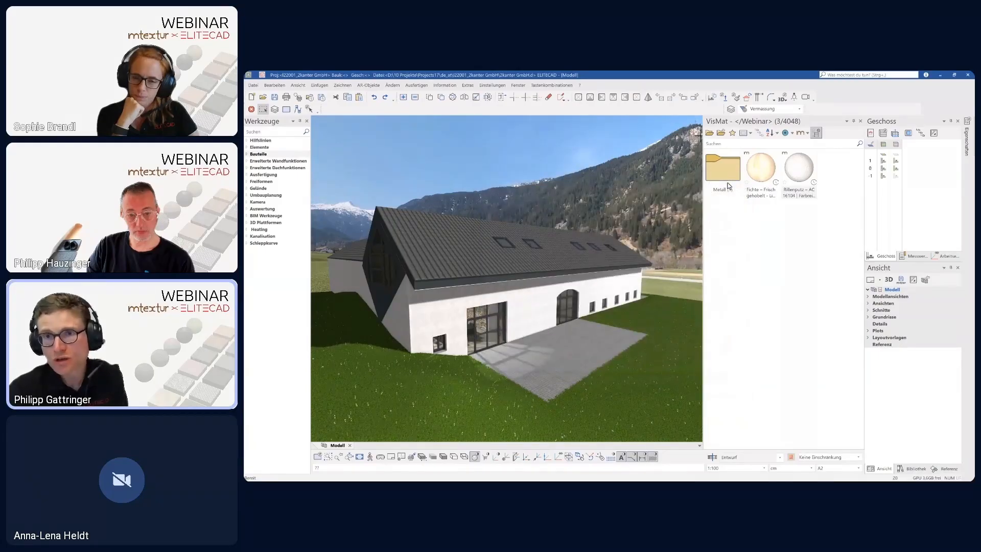
Start another mtextur import, load the concrete material Gestockt in the mytextur configurator, and extend its sample area over the whole image.
click(803, 137)
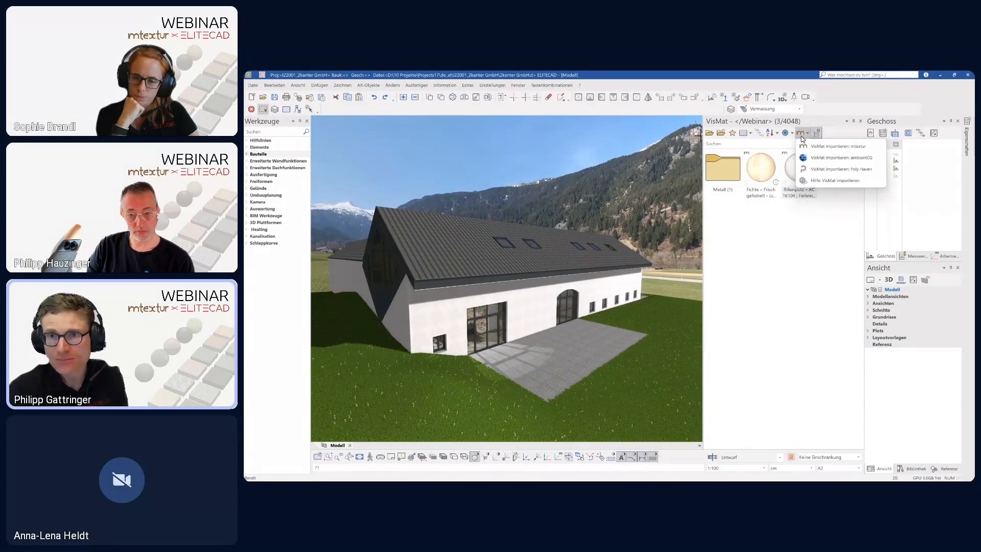
click(815, 149)
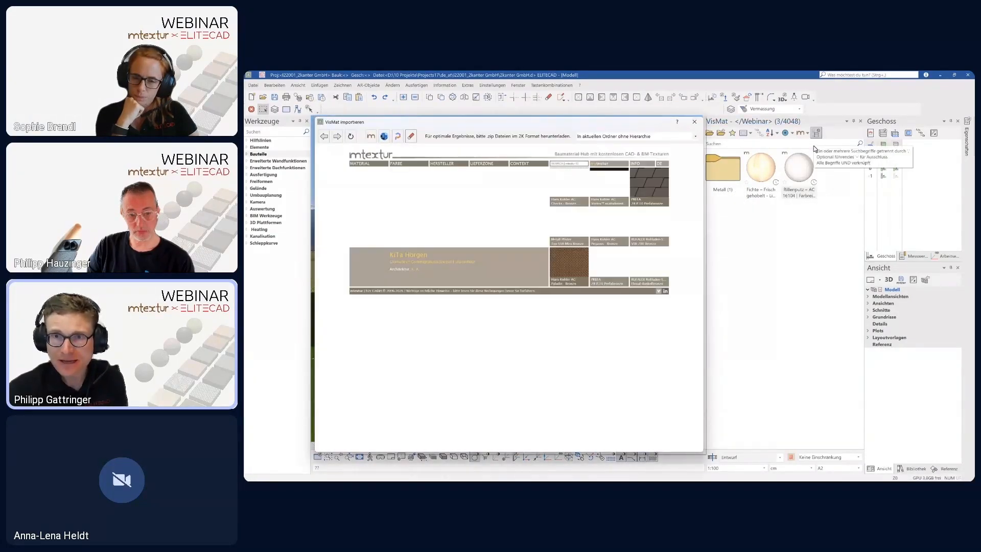
click(600, 166)
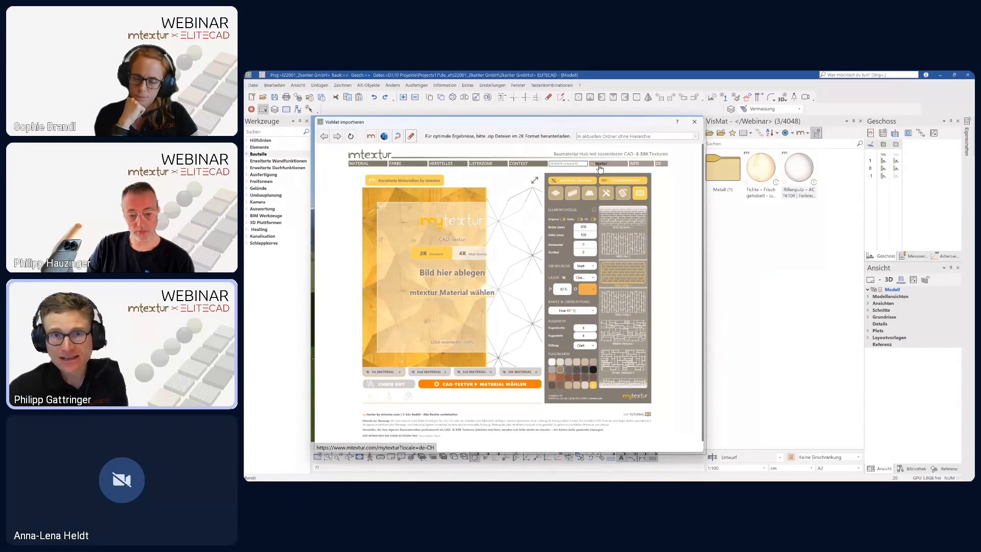
click(411, 182)
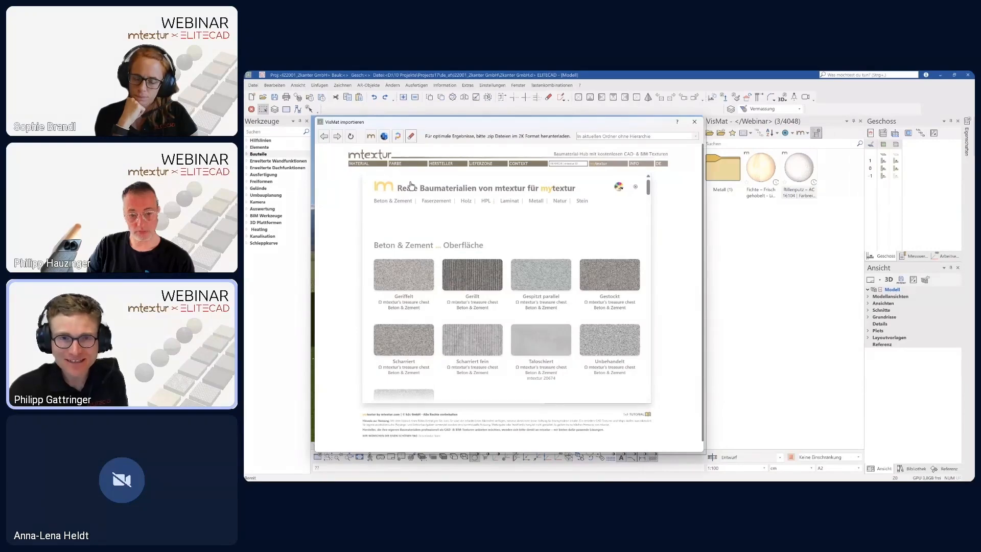
click(610, 282)
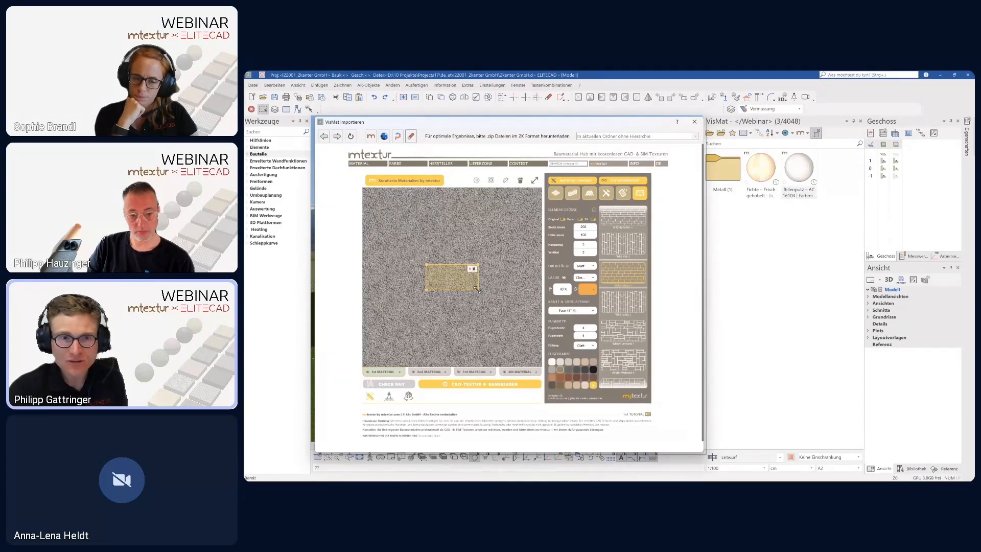
drag(477, 289, 542, 366)
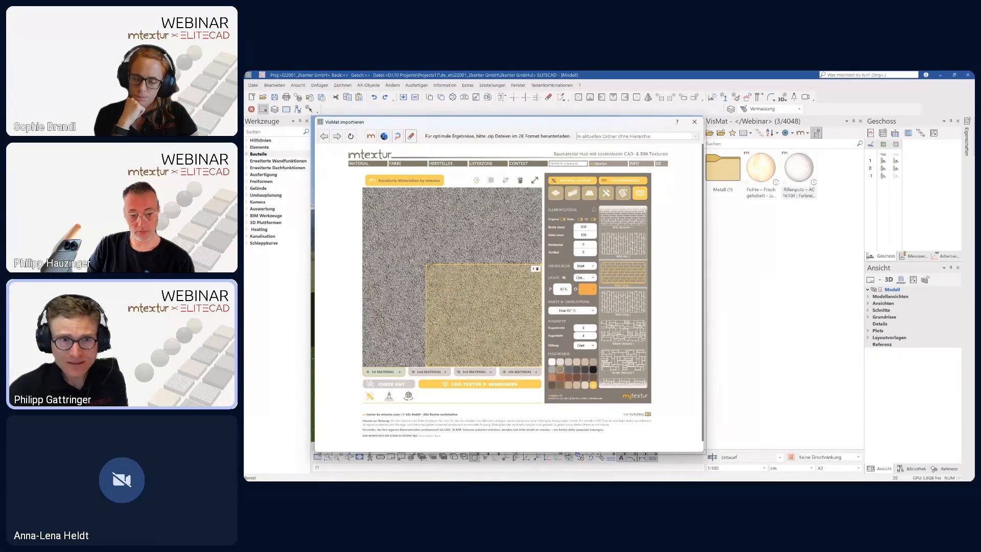
drag(427, 265, 363, 188)
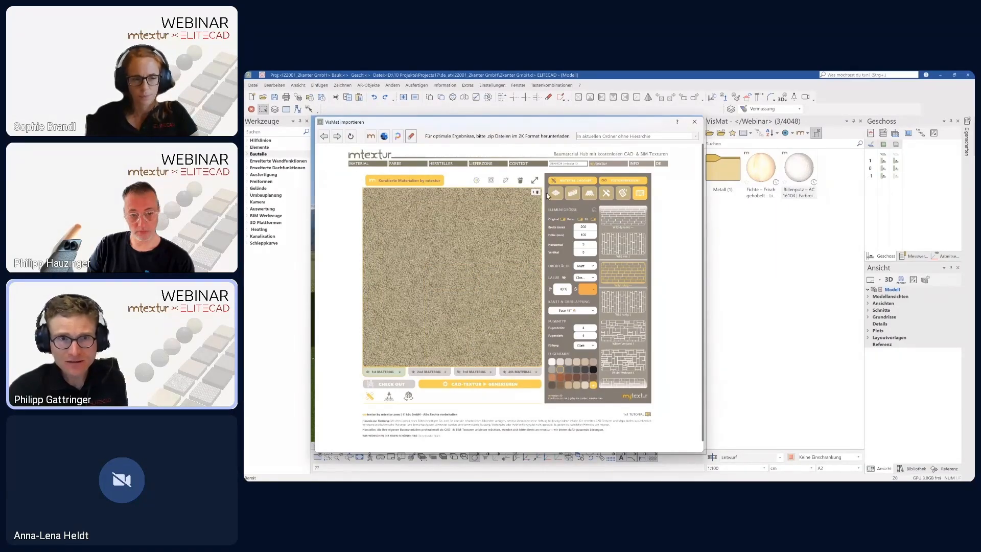
Choose the H-Stein floor pattern, generate the CAD texture, and update it with black joints.
click(630, 181)
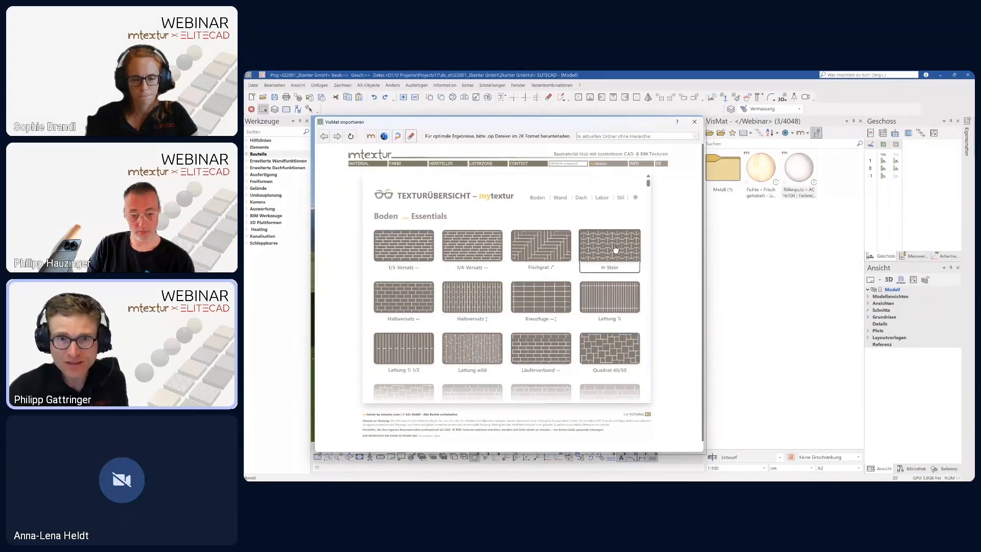
click(614, 248)
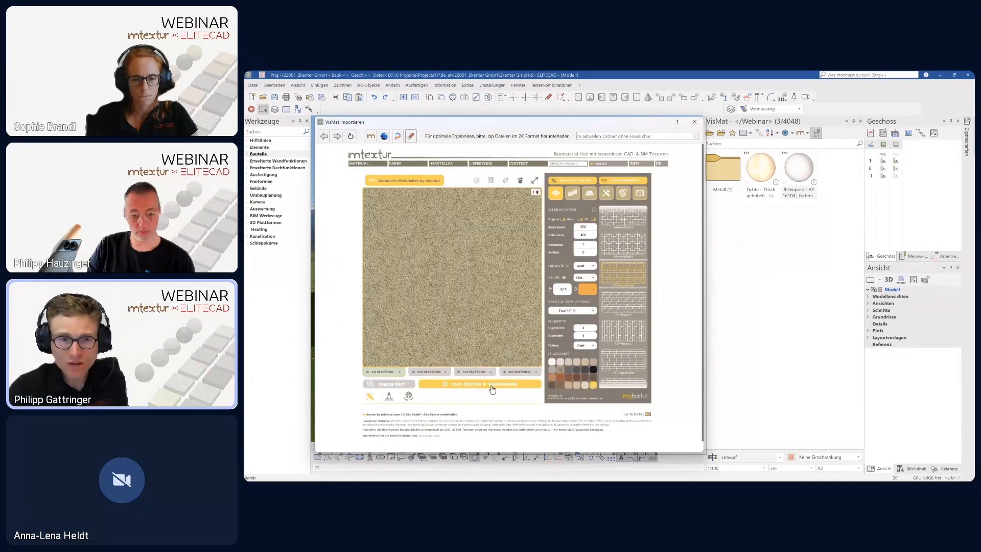
click(492, 385)
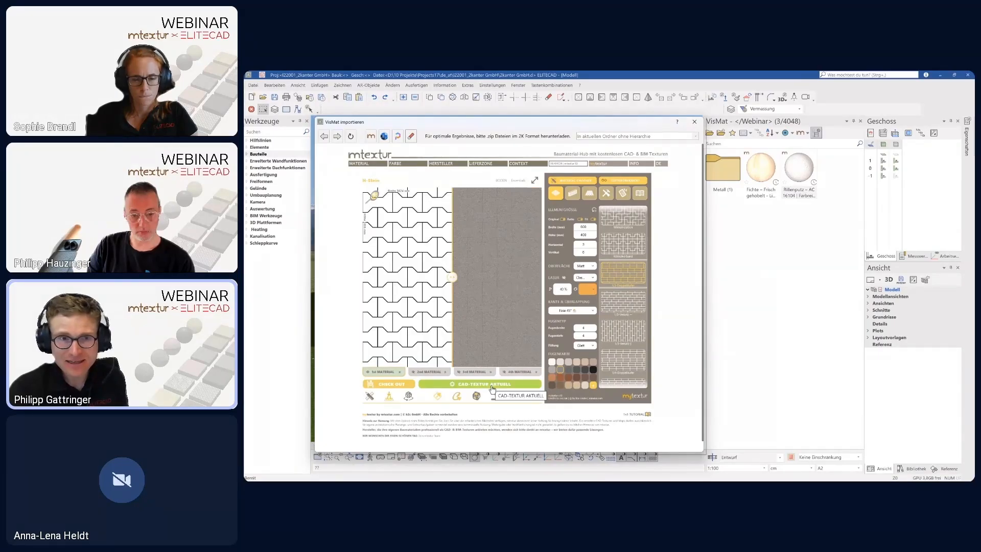
drag(450, 278, 425, 277)
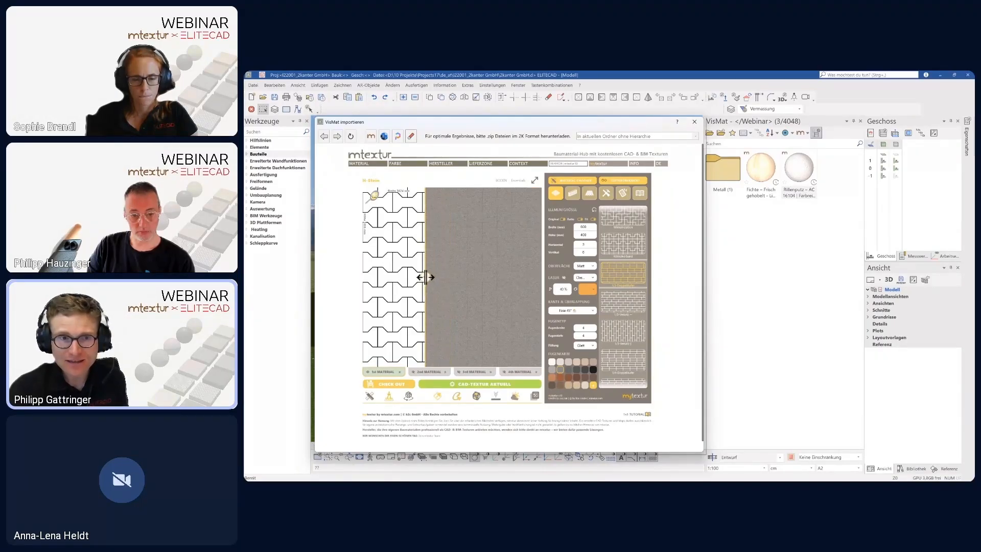
click(593, 370)
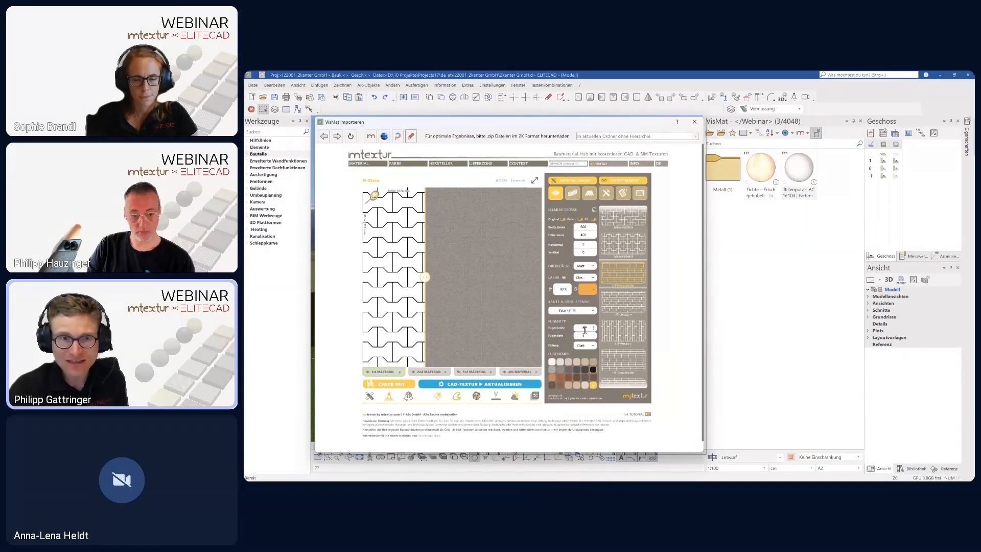
click(500, 387)
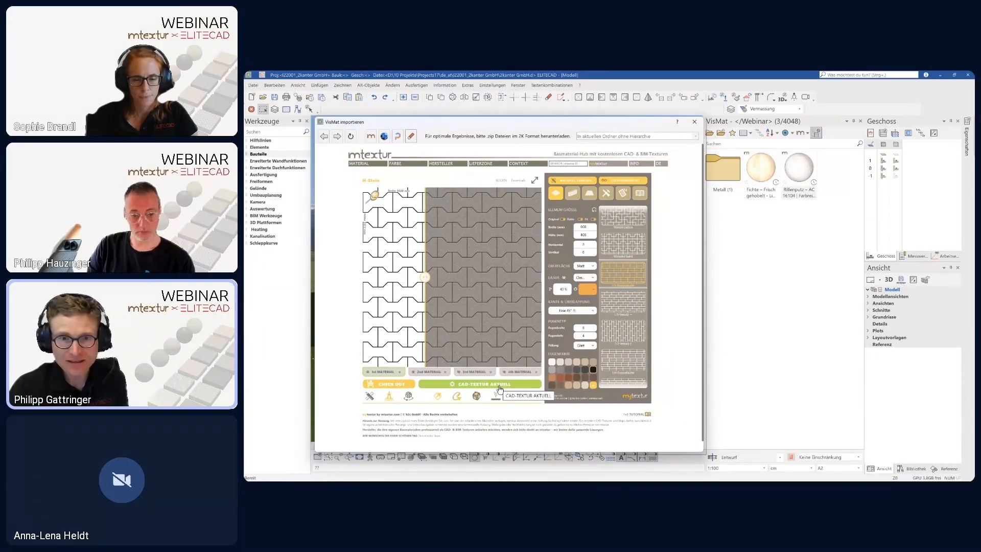
Check out the texture with the title Pflastersteine, accept the terms of use, import its ZIP, and close the import window.
click(392, 385)
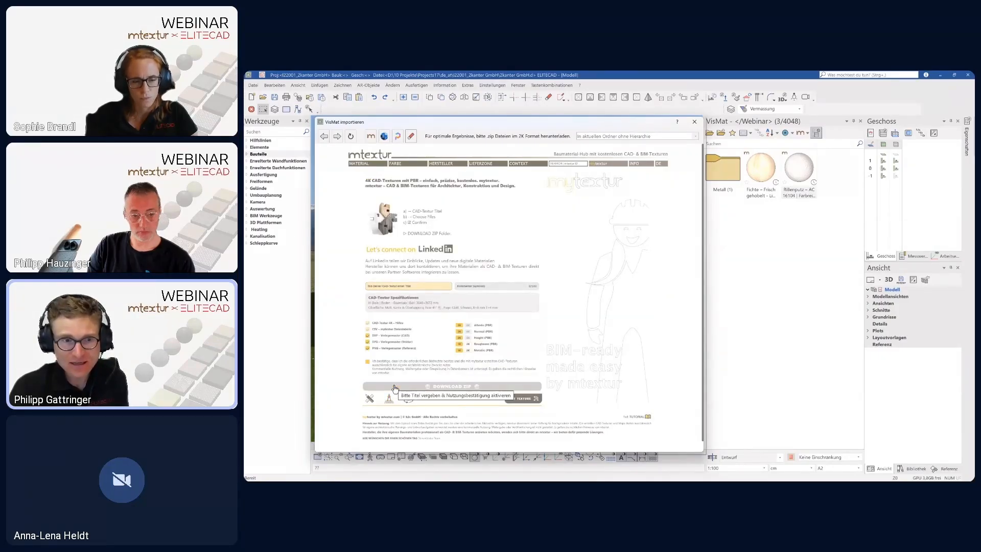
click(412, 287)
text(Hf)
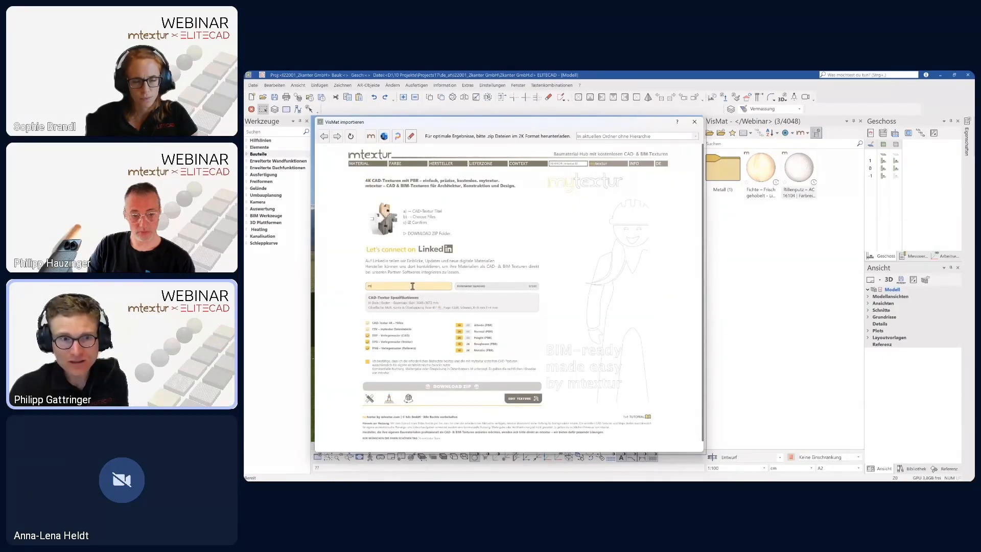
text(lasterstein)
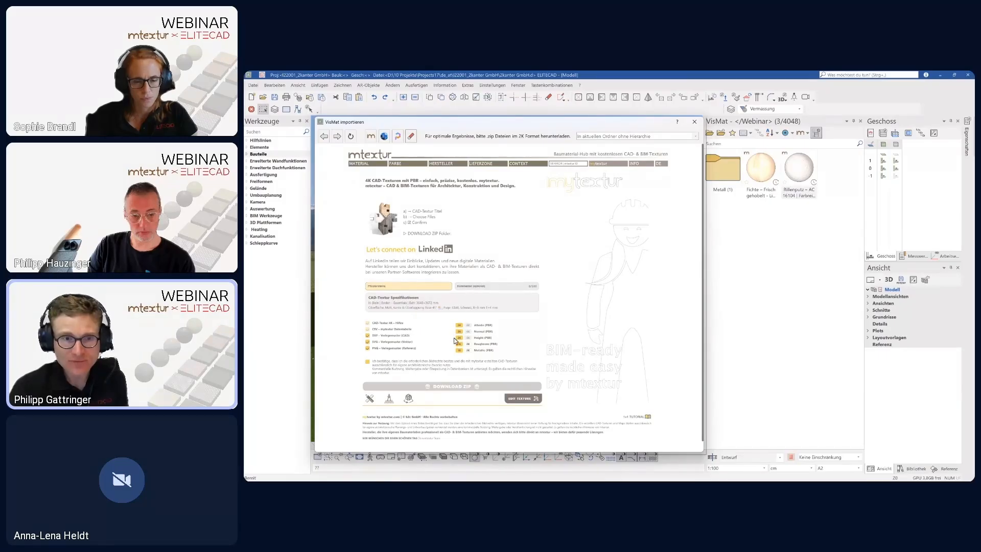
click(367, 362)
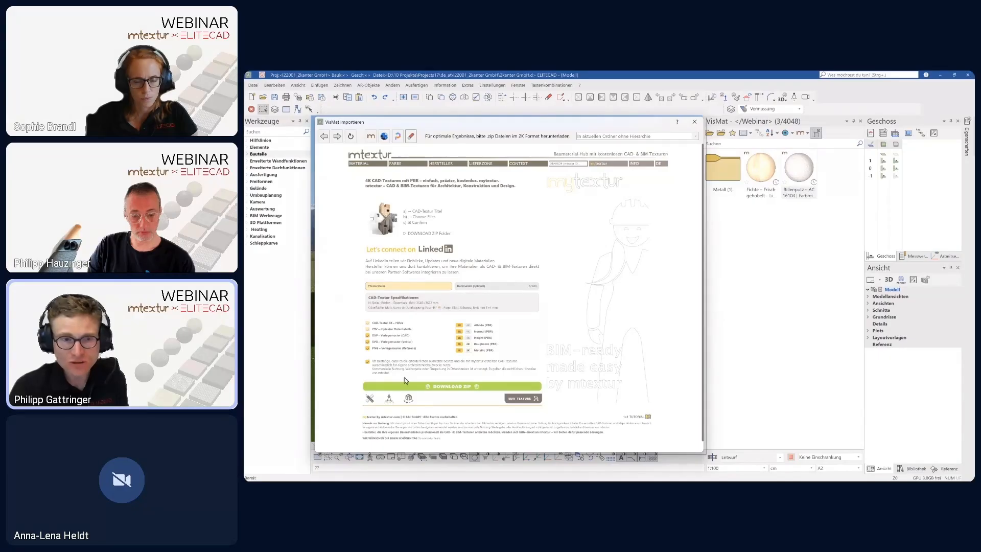
click(452, 388)
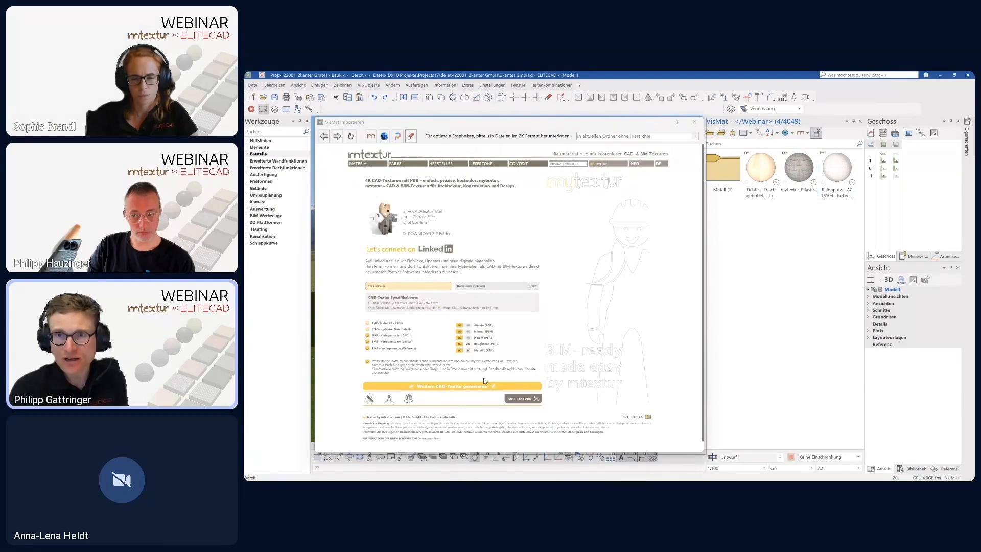
mouse_move(802, 174)
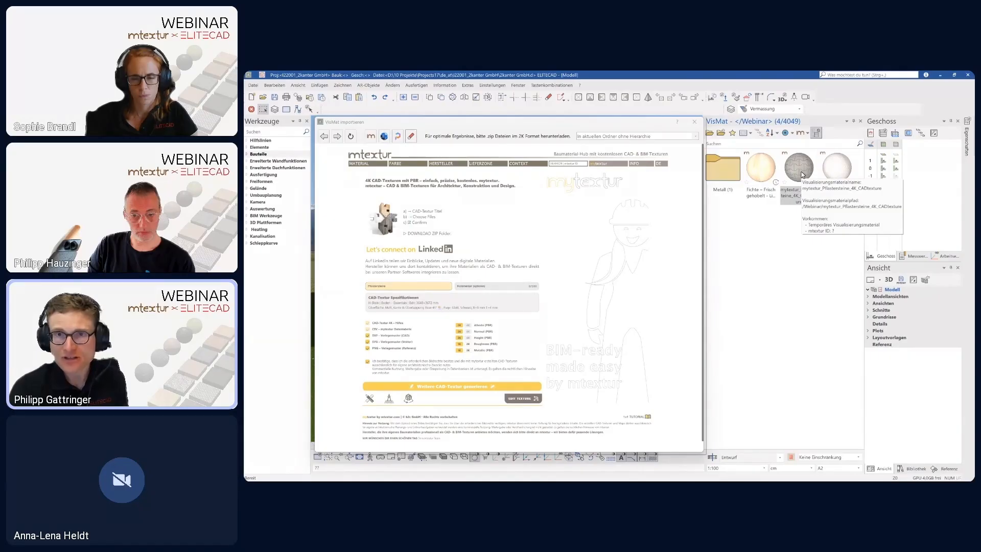
click(694, 124)
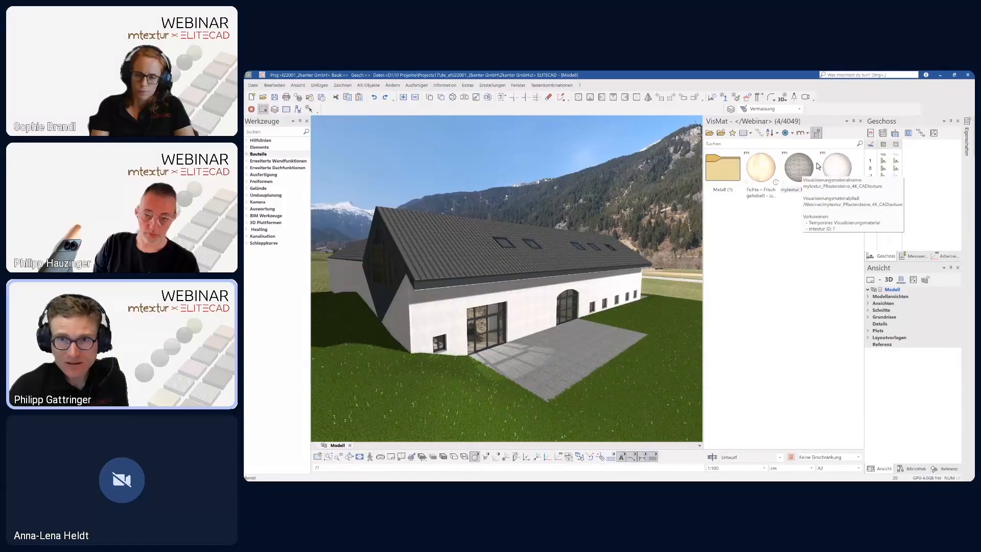
Apply the imported mytextur Pflastersteine material to the paved terrace in front of the building.
mouse_move(777, 184)
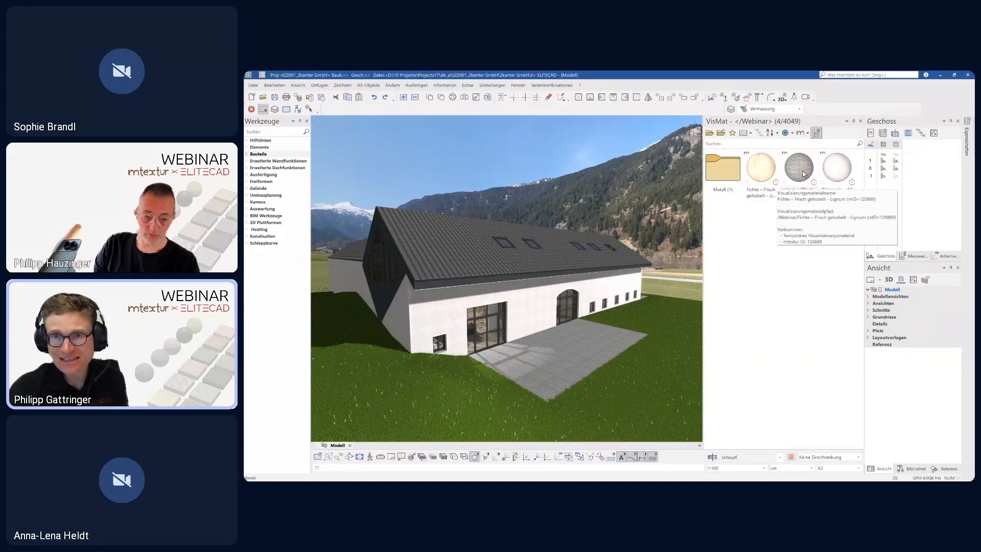
drag(774, 188, 578, 357)
scroll(547, 399, up, 3)
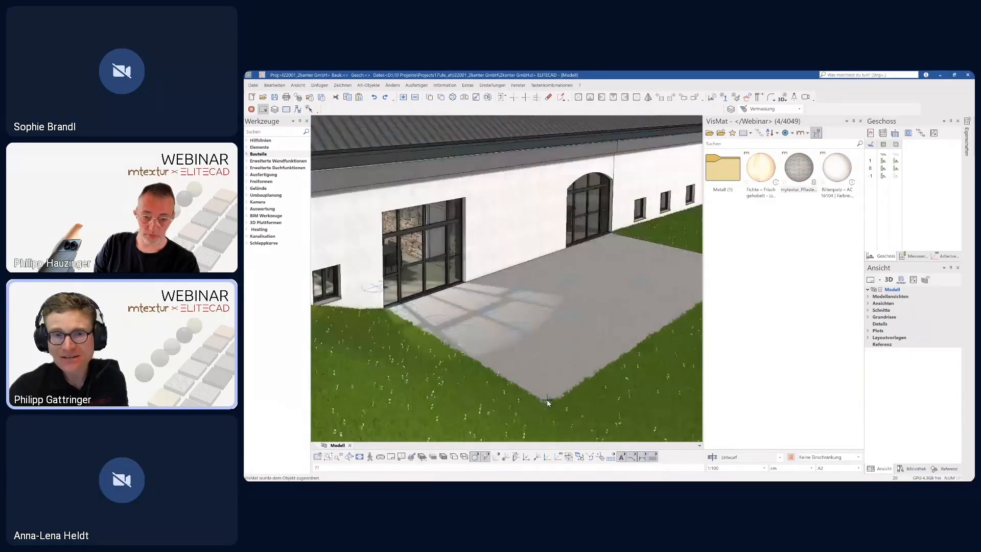
scroll(551, 399, up, 4)
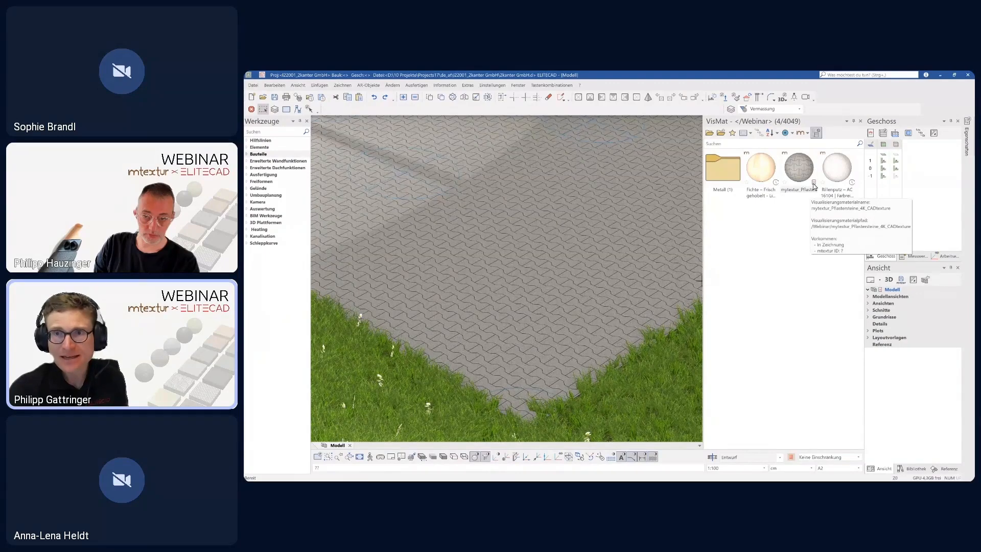
Save the Rillenputz – AC 16104 visualisation material to the database.
right_click(838, 176)
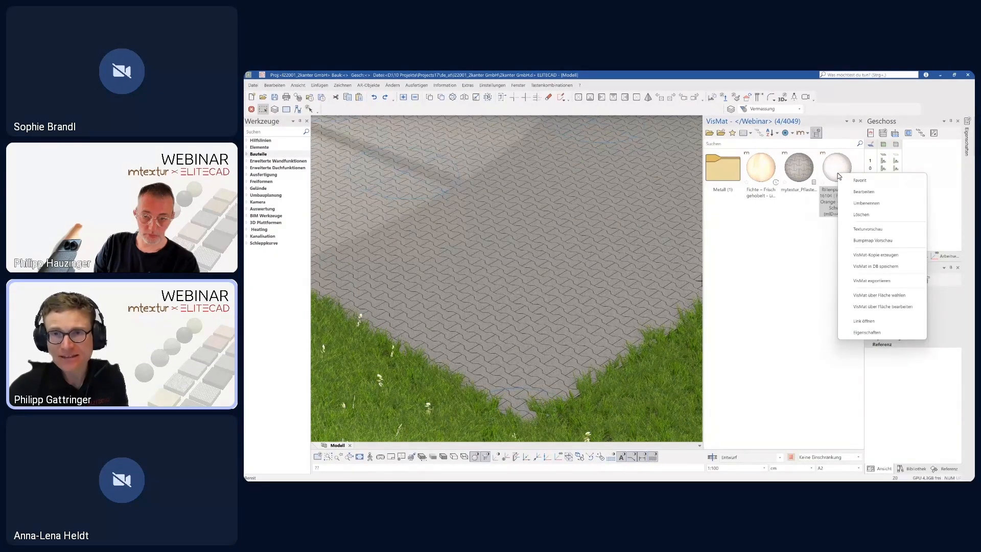
click(884, 267)
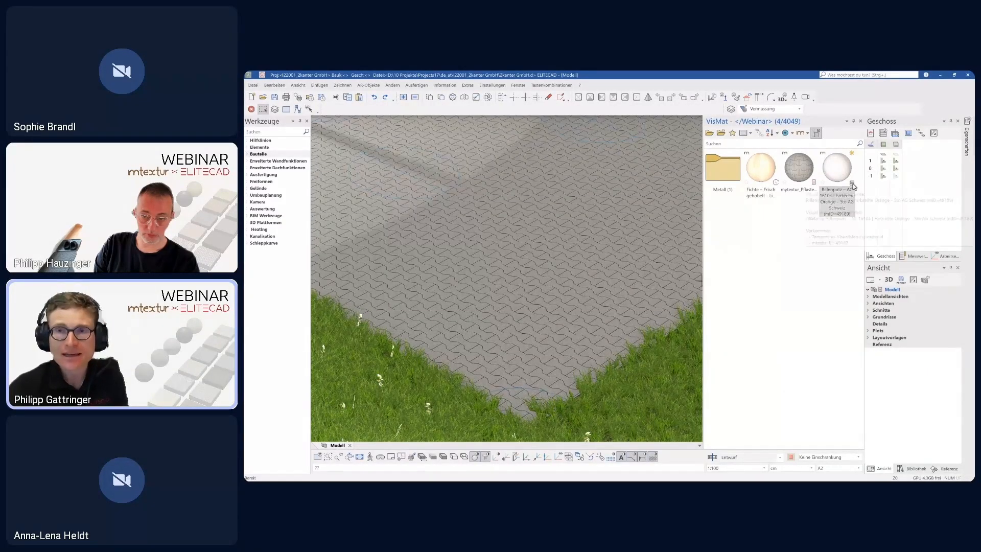
mouse_move(852, 185)
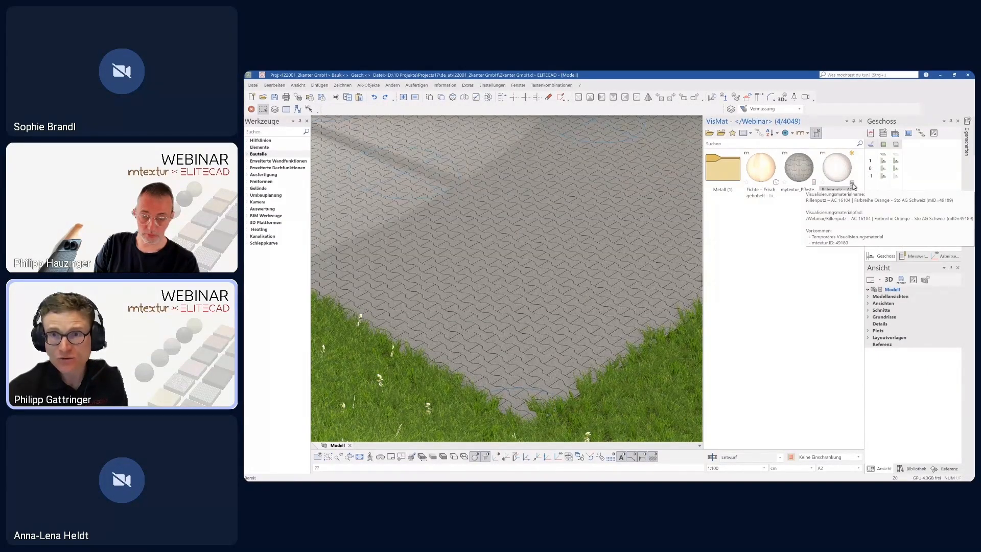
Apply the Rillenputz – AC 16104 material to the facade wall between the glazed doors.
scroll(503, 307, down, 5)
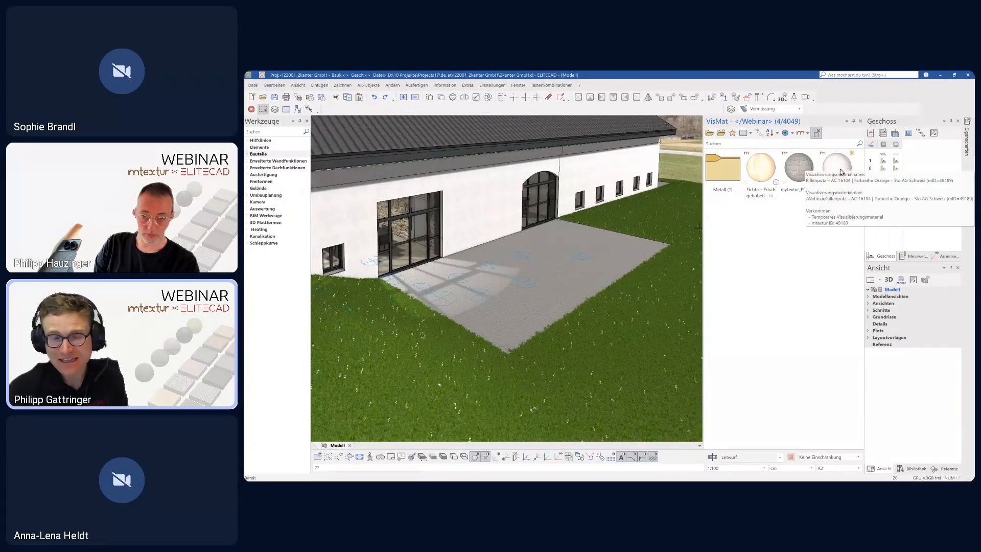
drag(844, 171, 489, 208)
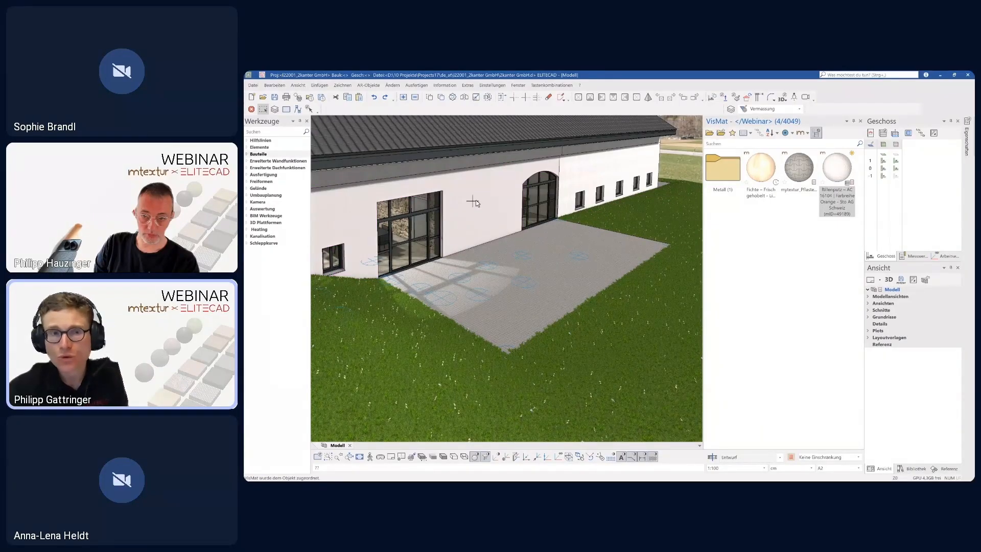
scroll(550, 165, up, 5)
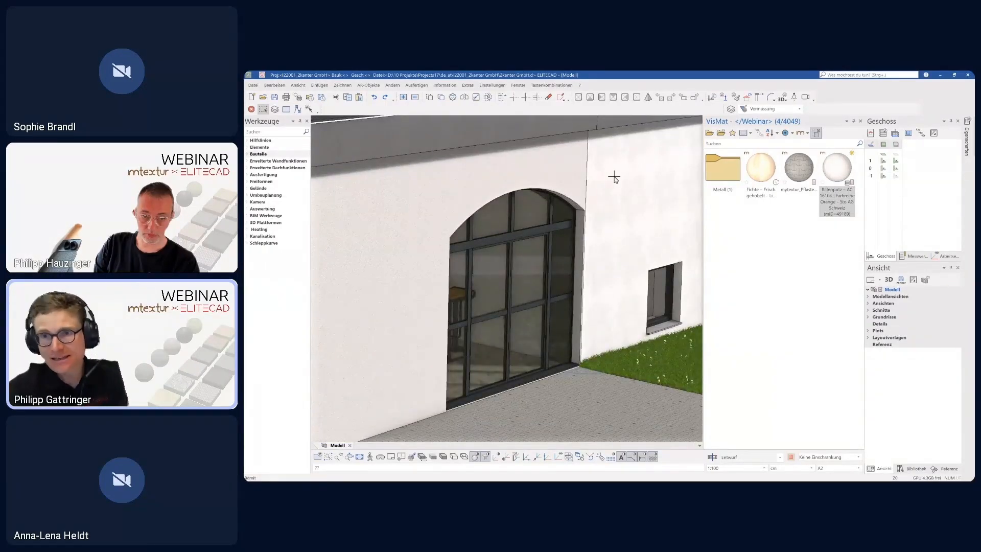
scroll(614, 177, down, 6)
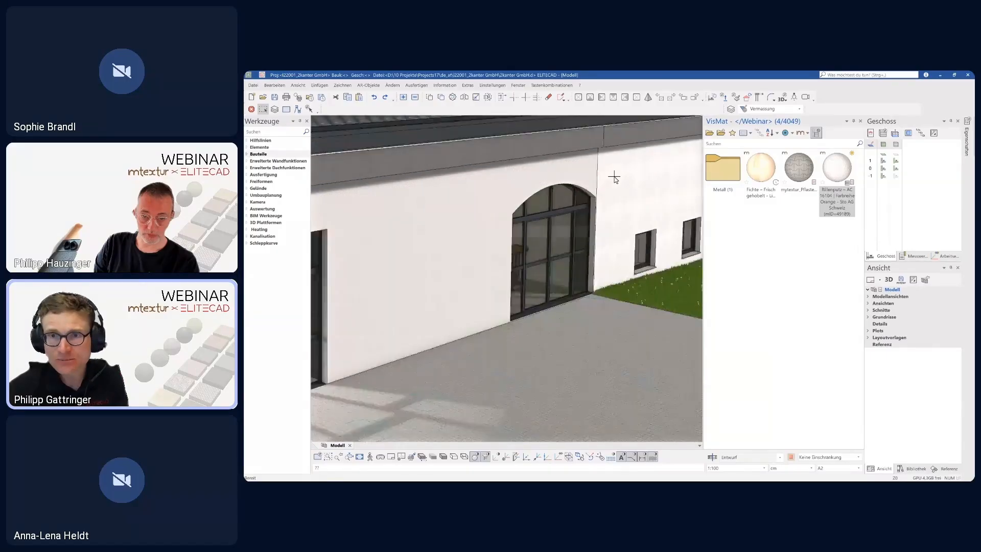
Apply the P.10 Anthrazit PREFA material from the Metall/Dach folder to the building's roof.
double_click(722, 177)
double_click(726, 171)
drag(729, 172, 536, 134)
scroll(348, 161, up, 5)
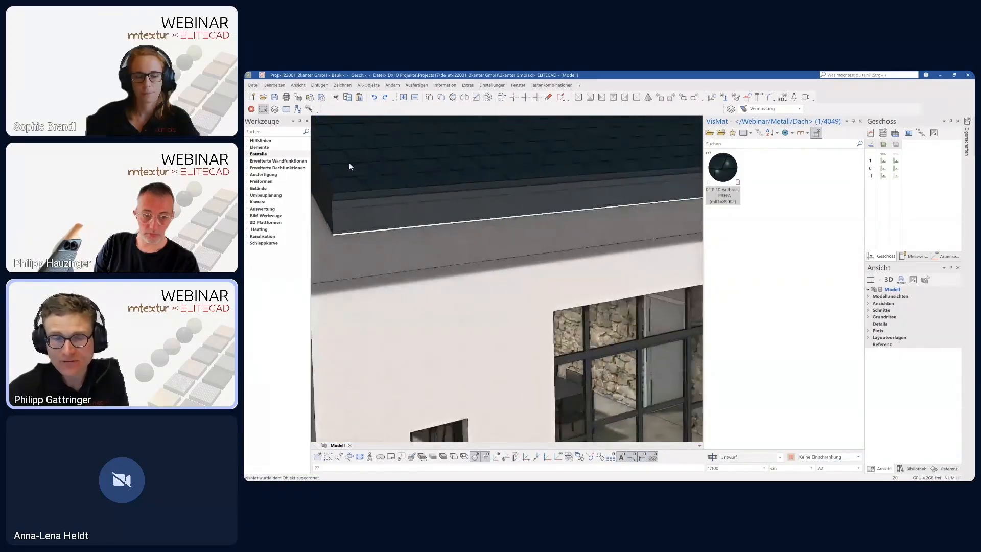
scroll(458, 177, down, 3)
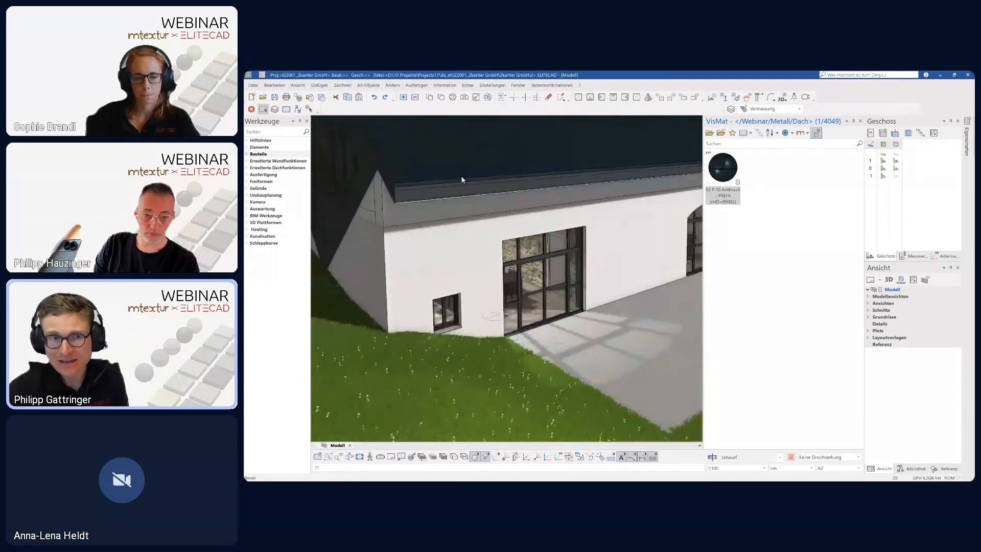
scroll(460, 176, down, 1)
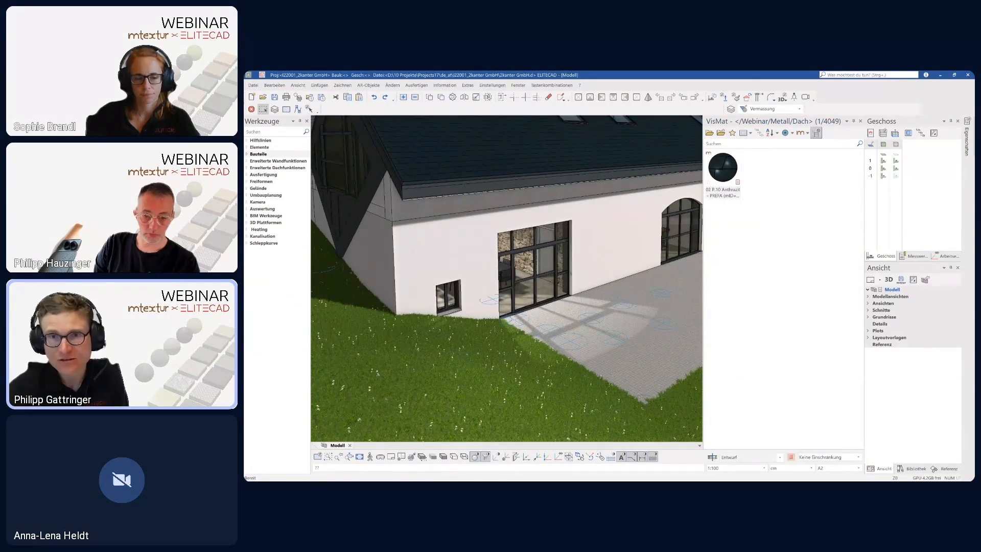
scroll(327, 189, down, 5)
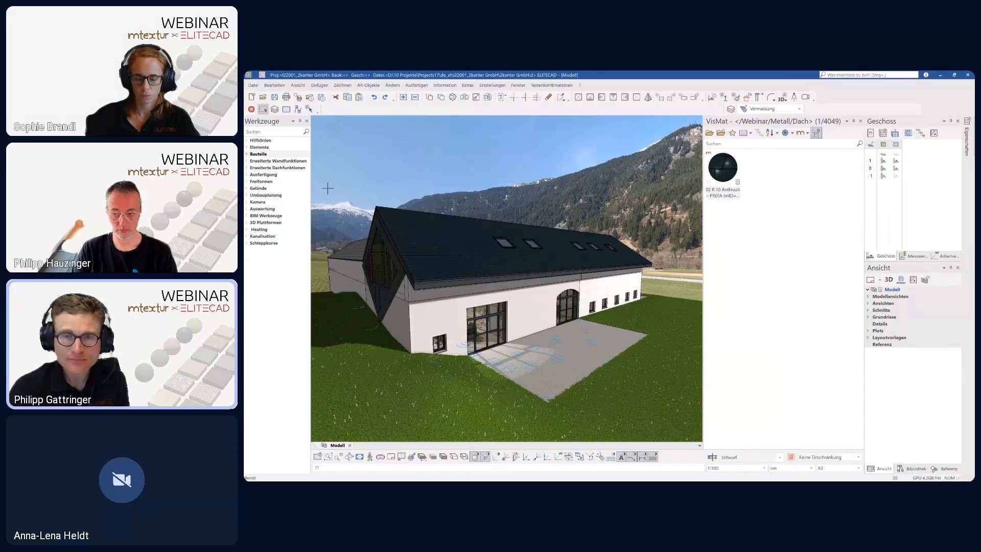
Switch to the other ELITECAD window with the interior view of the dining room.
key(alt+Tab)
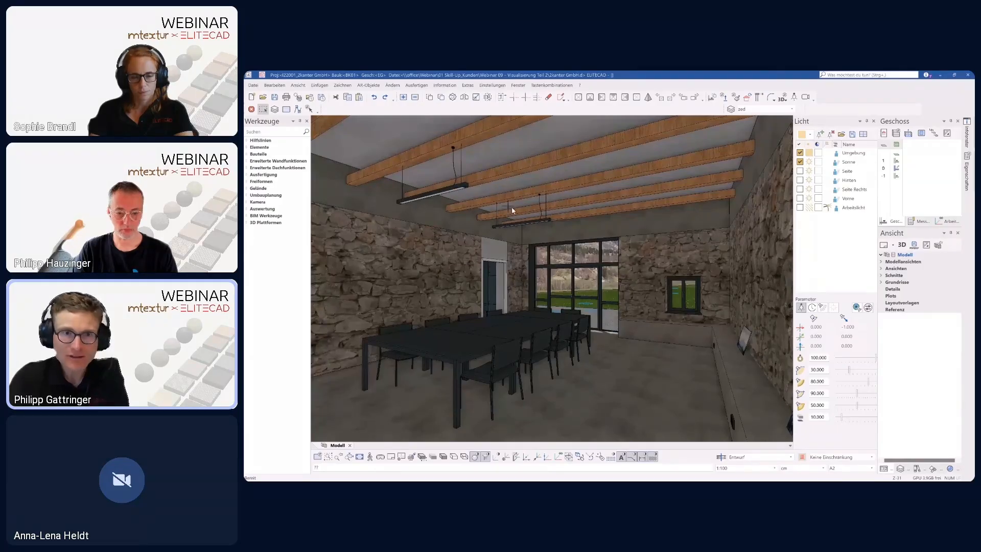
Create a new spotlight in the light list and name it Deckenlicht.
click(811, 135)
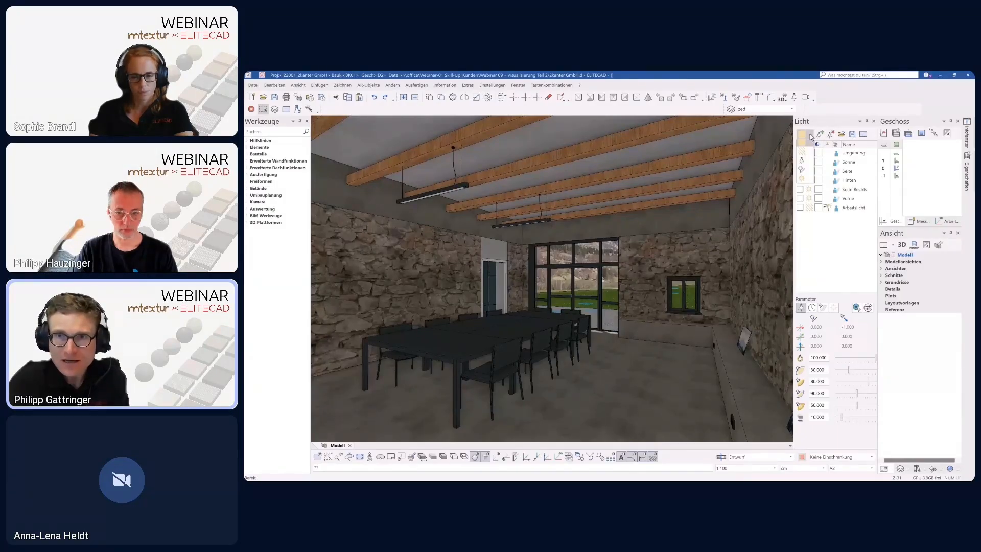
click(803, 174)
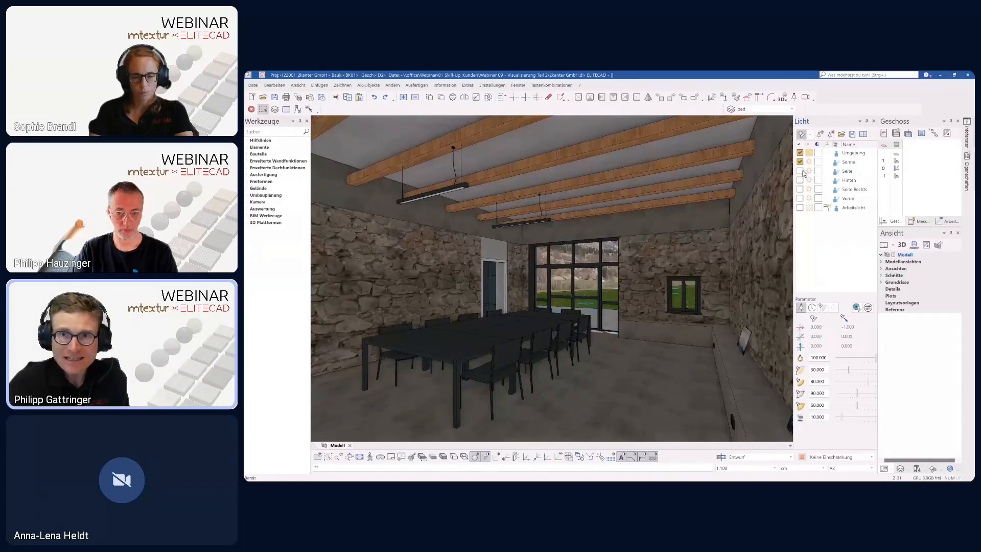
click(821, 135)
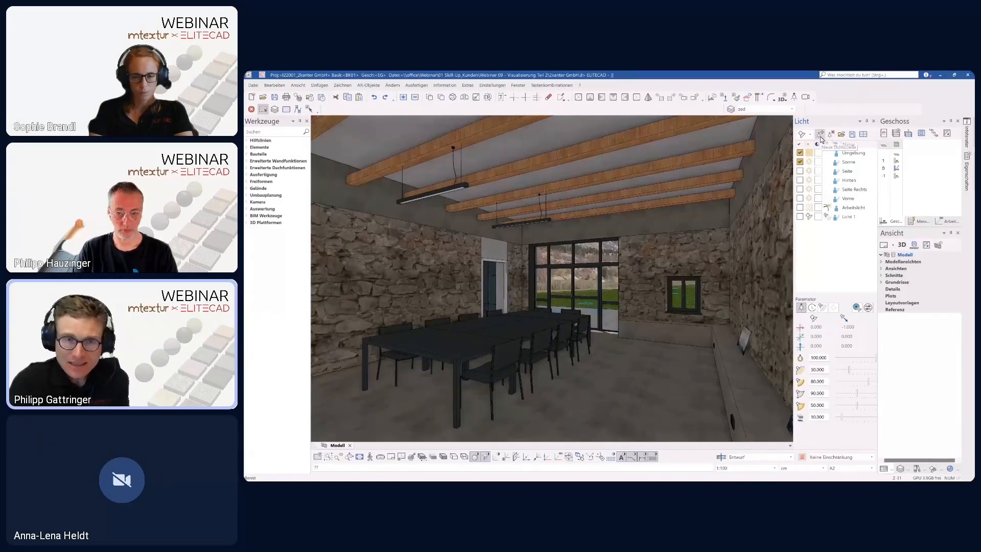
double_click(853, 219)
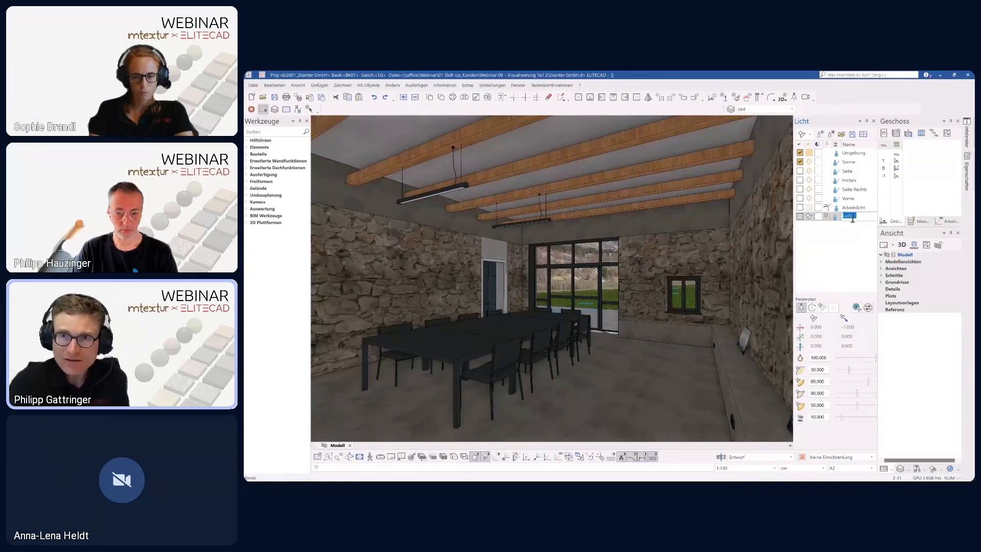
text(Decken)
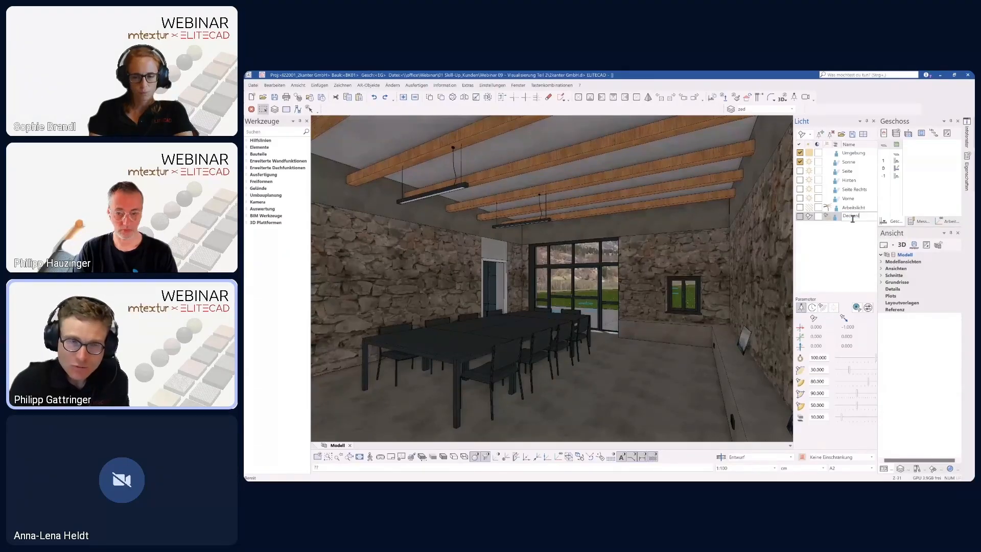
text(licht)
click(829, 246)
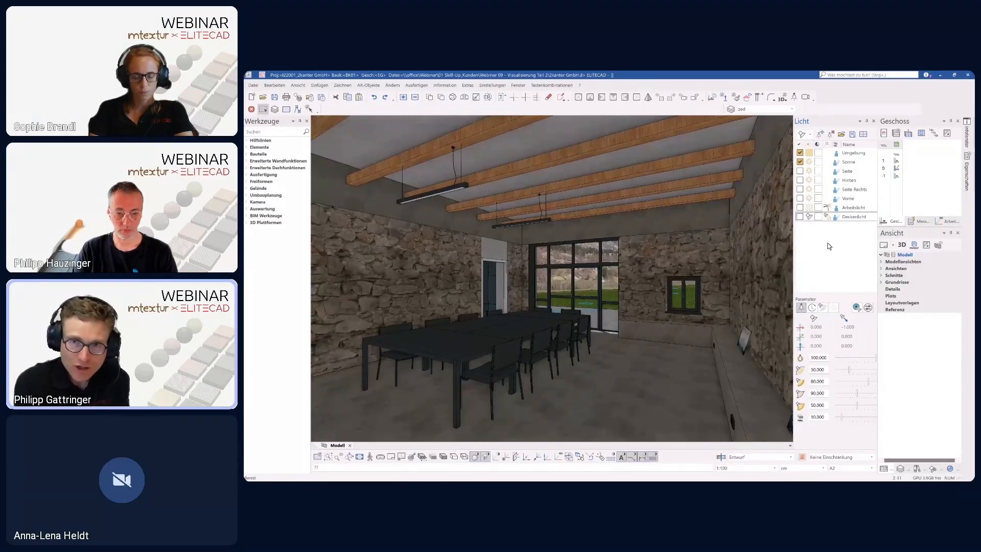
Switch on the Deckenlicht spotlight and switch off the Sonne and Umgebung lights.
click(799, 216)
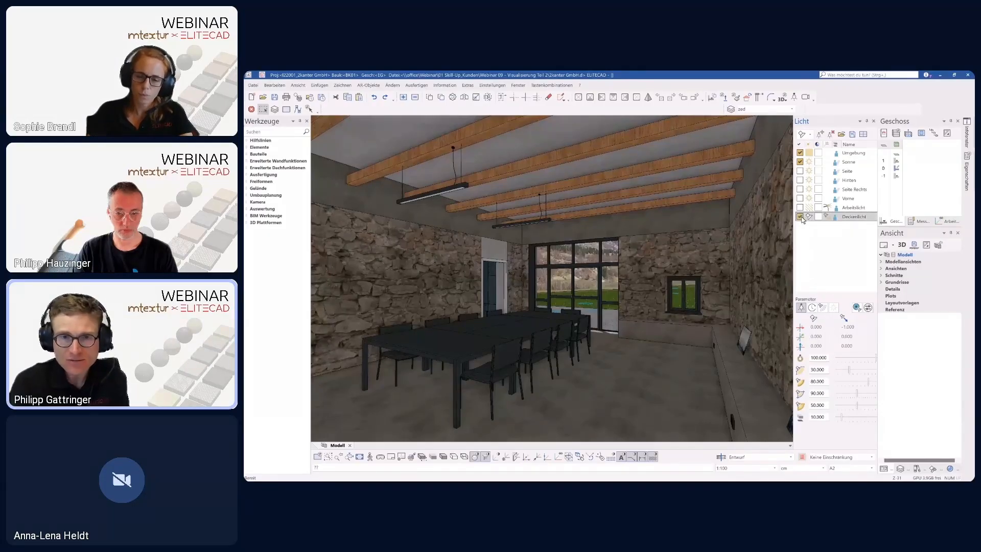
click(800, 162)
click(799, 152)
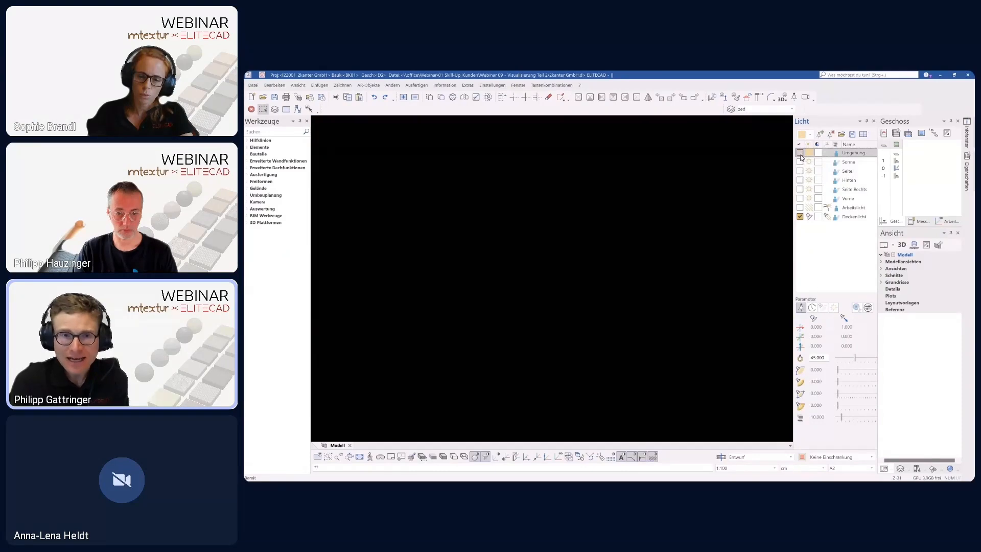
click(853, 217)
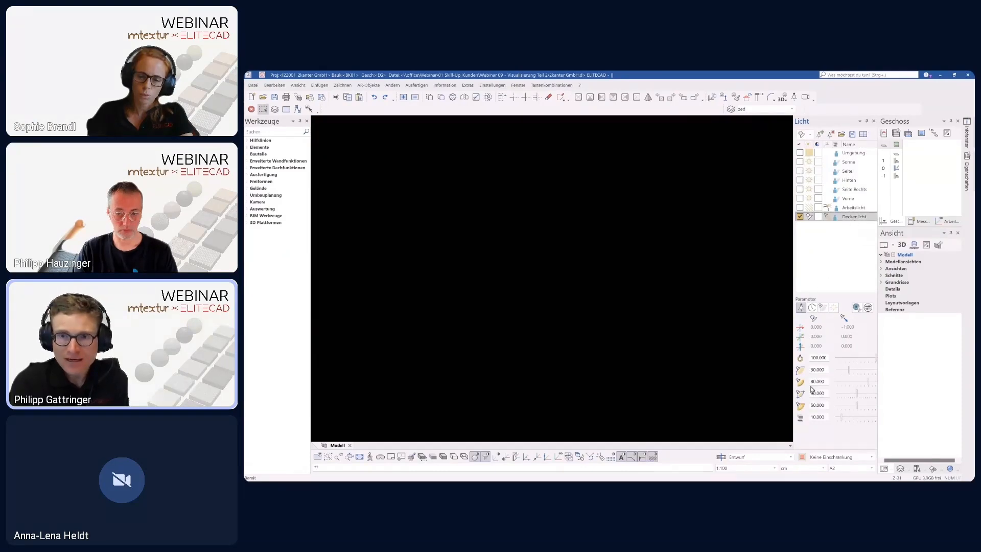
Using the multi-view light display, position the Deckenlicht above the dining table below the ceiling and aim it straight down.
click(864, 136)
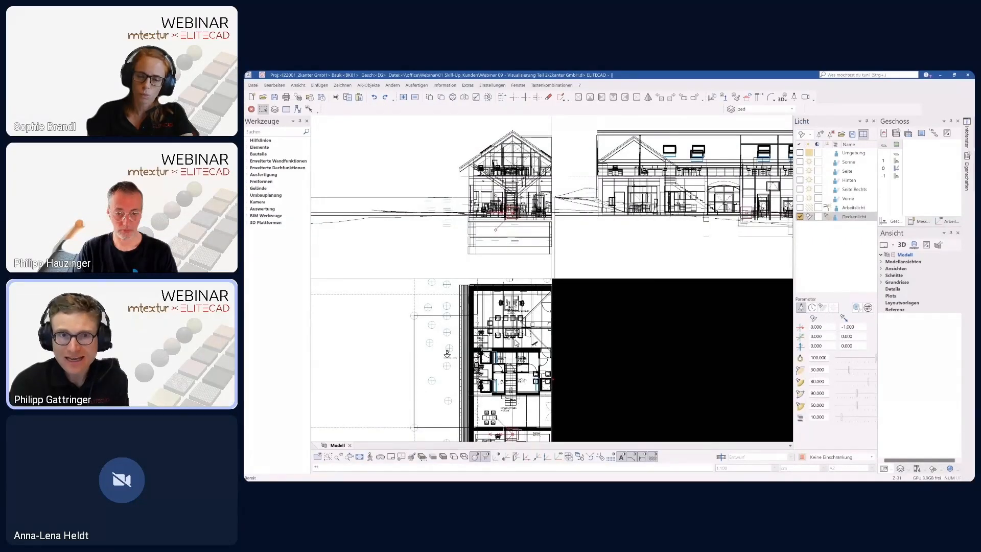
scroll(389, 351, down, 4)
scroll(424, 375, up, 4)
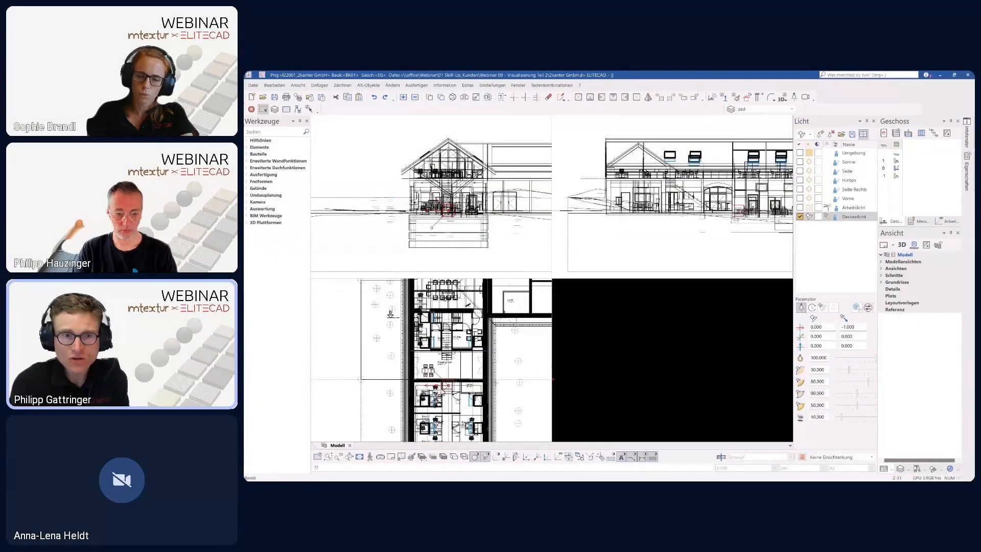
drag(451, 353, 459, 288)
scroll(458, 290, down, 2)
scroll(452, 289, up, 2)
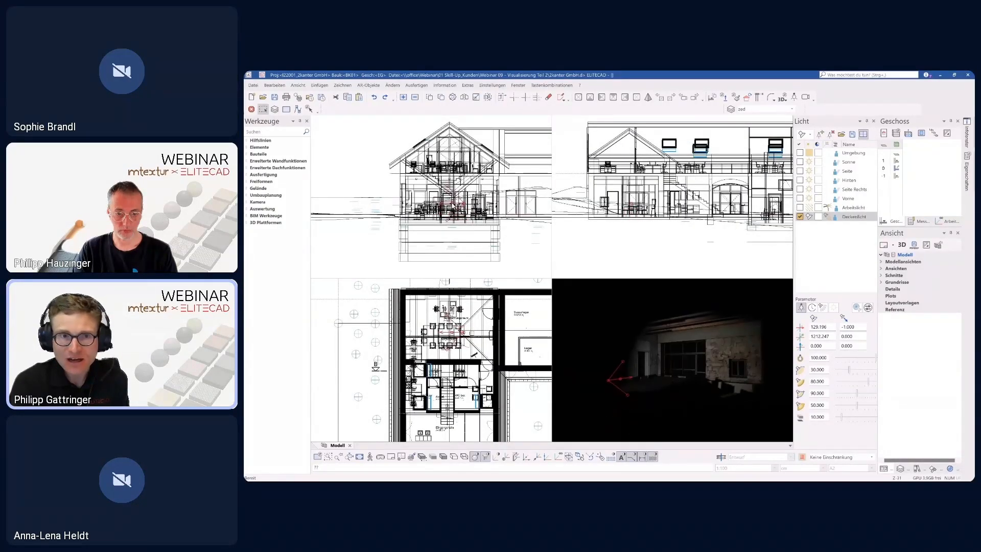
mouse_move(452, 186)
mouse_down()
mouse_move(433, 187)
mouse_move(452, 186)
mouse_move(453, 198)
mouse_move(451, 185)
mouse_up()
scroll(450, 186, up, 5)
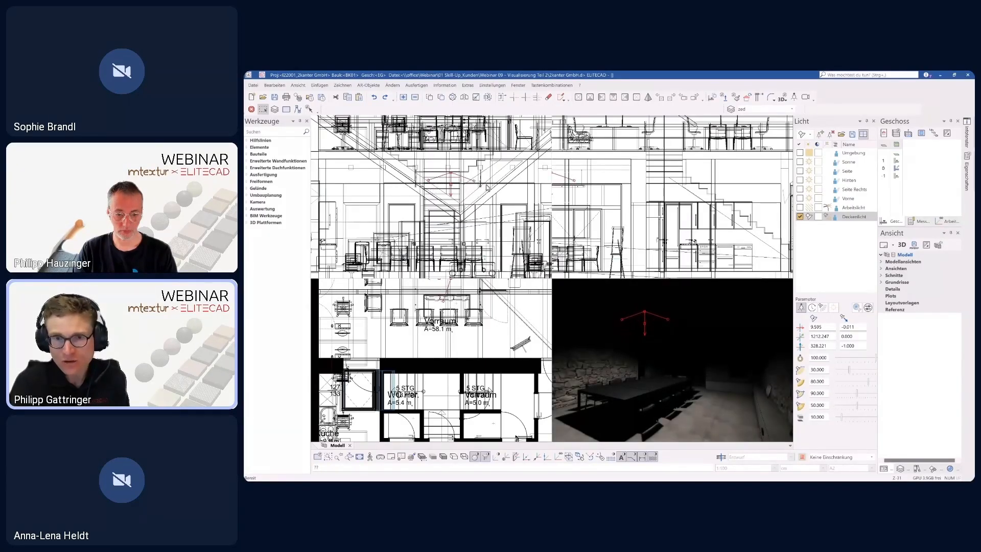
Widen the Deckenlicht's beam angle to 166 degrees and accept the changes made in the multi-view light display.
drag(486, 184, 487, 183)
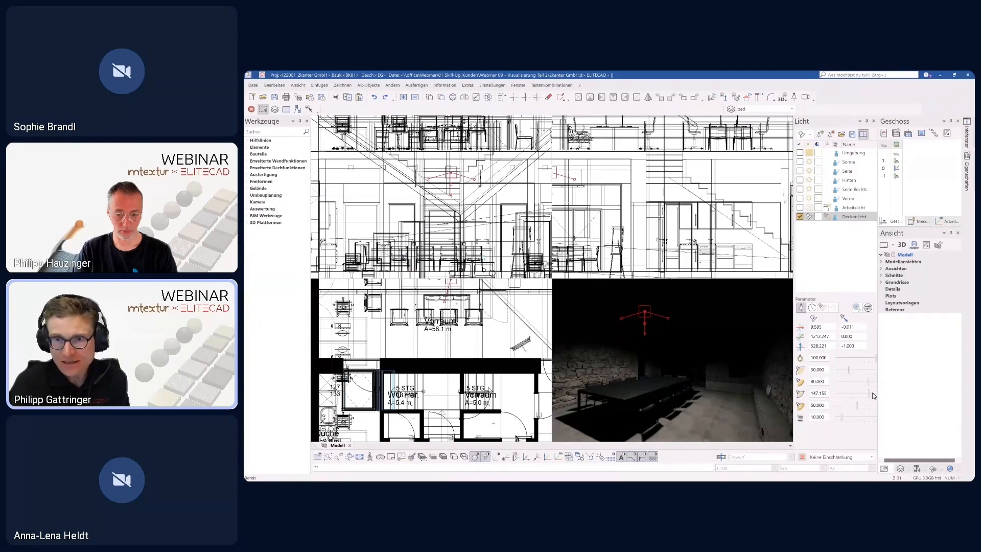
drag(867, 393, 865, 392)
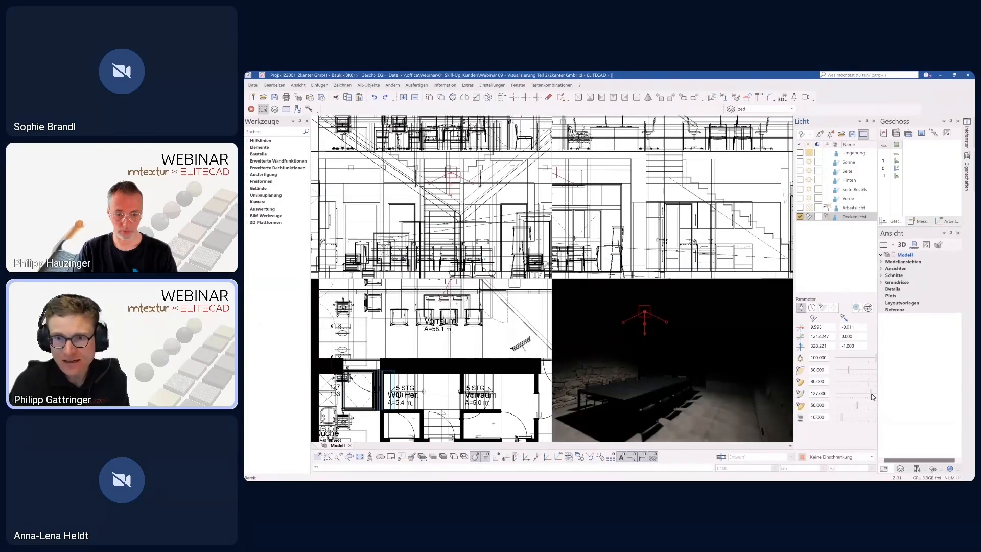
click(872, 395)
click(873, 394)
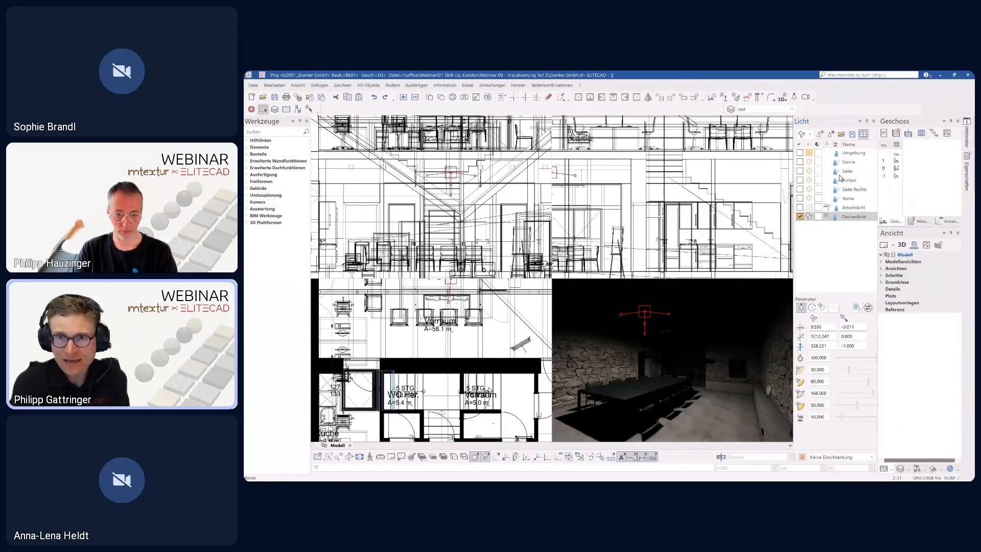
click(864, 134)
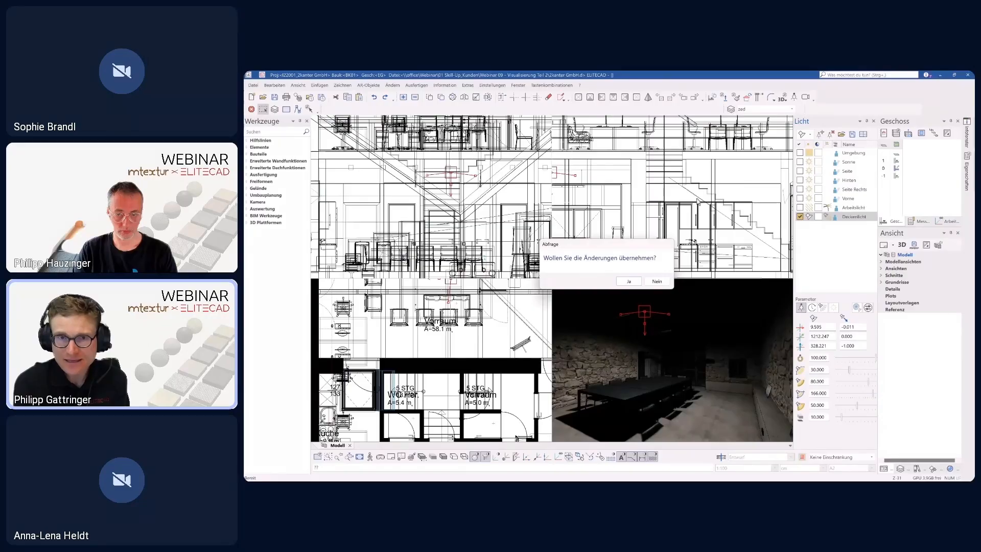
click(626, 281)
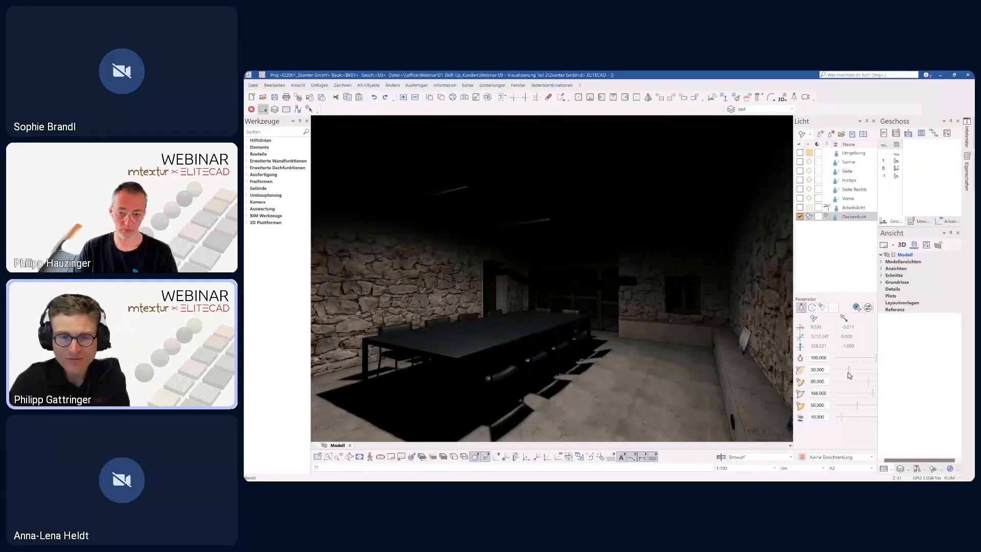
Fine-tune the Deckenlicht with parameter values 56.234 and 22, and set its sharpness to 43 percent.
mouse_move(849, 370)
mouse_down()
mouse_move(860, 384)
mouse_move(848, 388)
mouse_up()
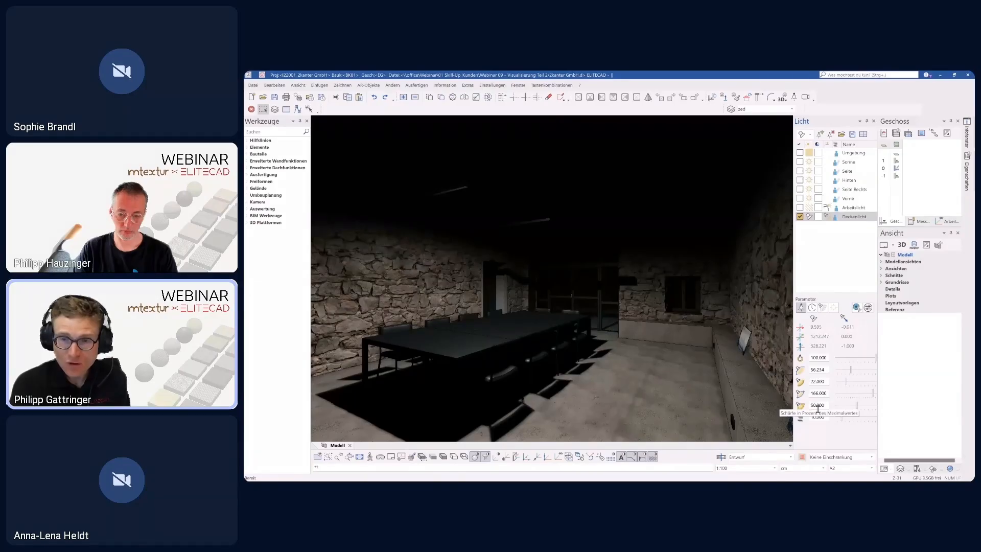
drag(857, 405, 838, 405)
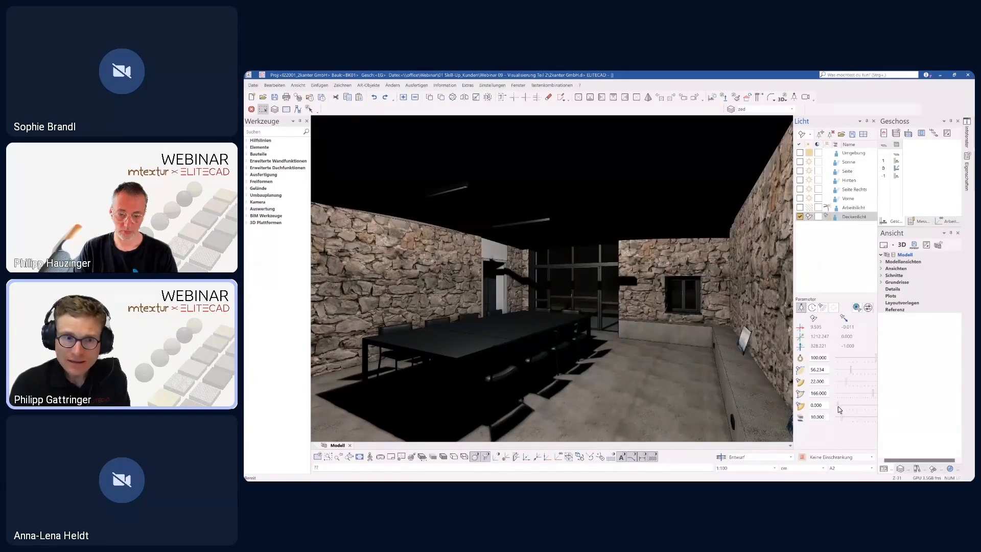
drag(839, 407, 857, 407)
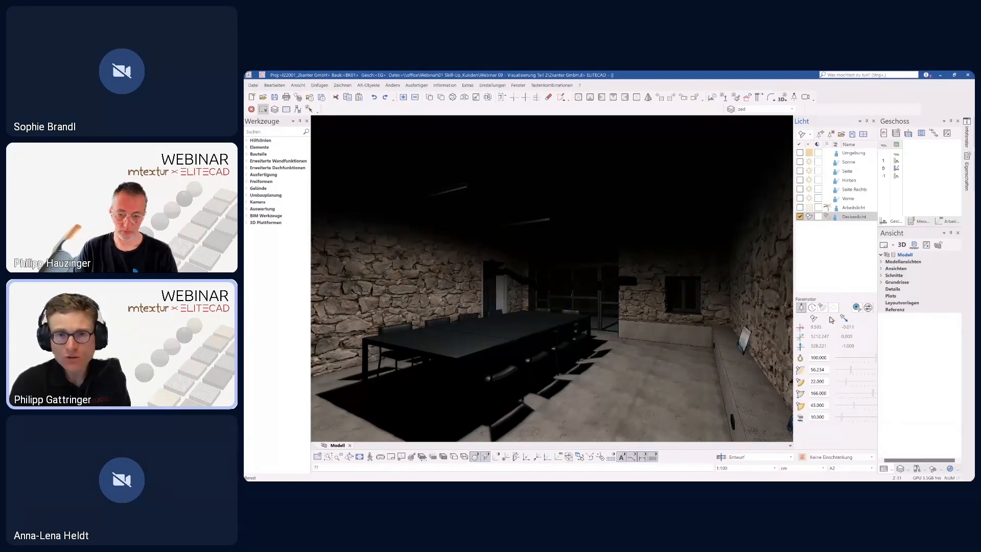
Toggle the Deckenlicht's additional lighting option off and on, and reactivate the Umgebung and Sonne lights.
click(836, 219)
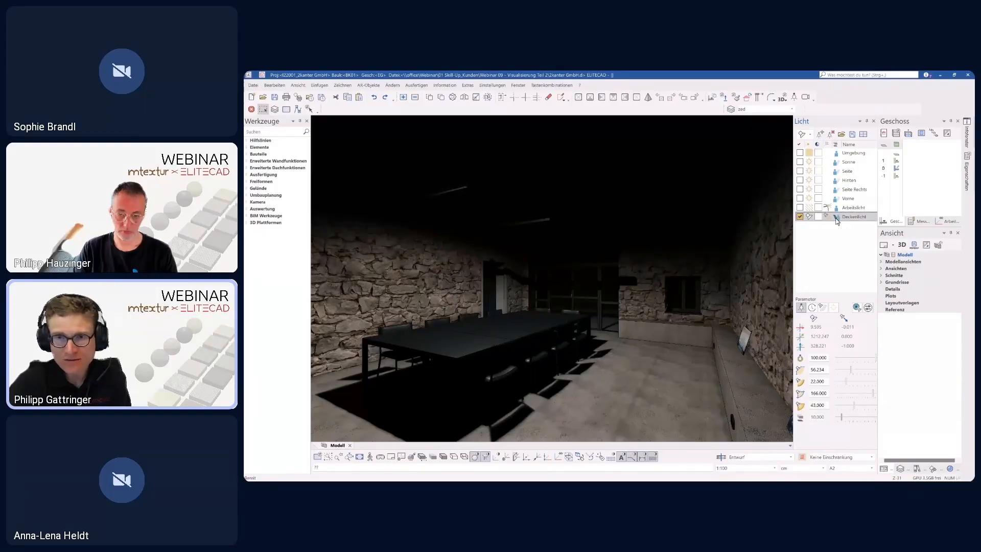
click(836, 219)
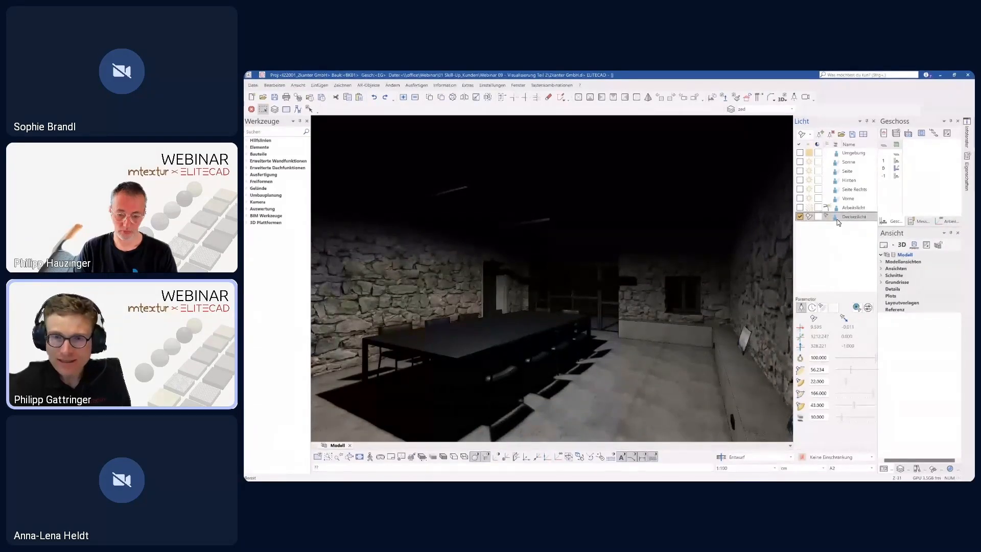
click(800, 153)
click(800, 162)
Tint the Deckenlicht with the light yellow basic colour.
click(821, 217)
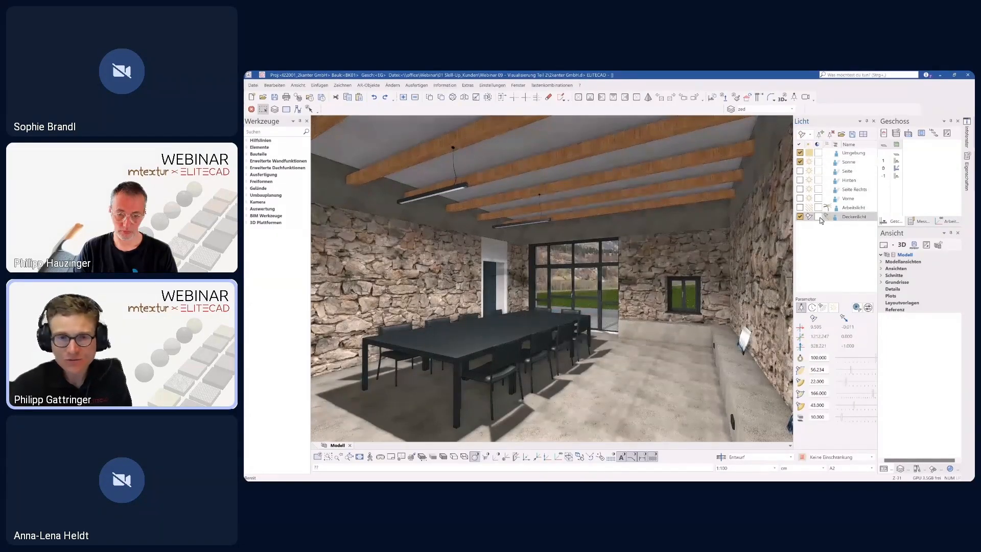
click(819, 217)
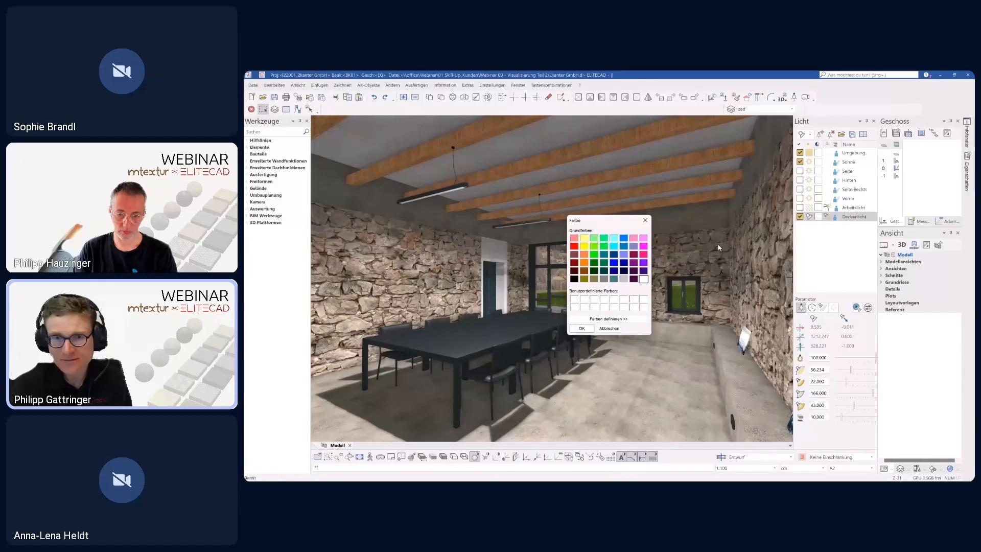
click(608, 318)
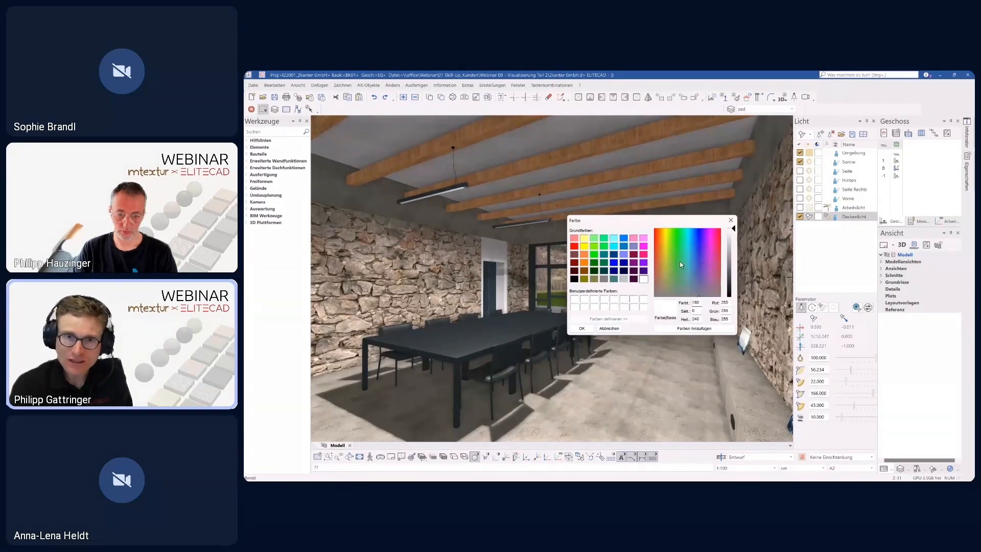
click(585, 239)
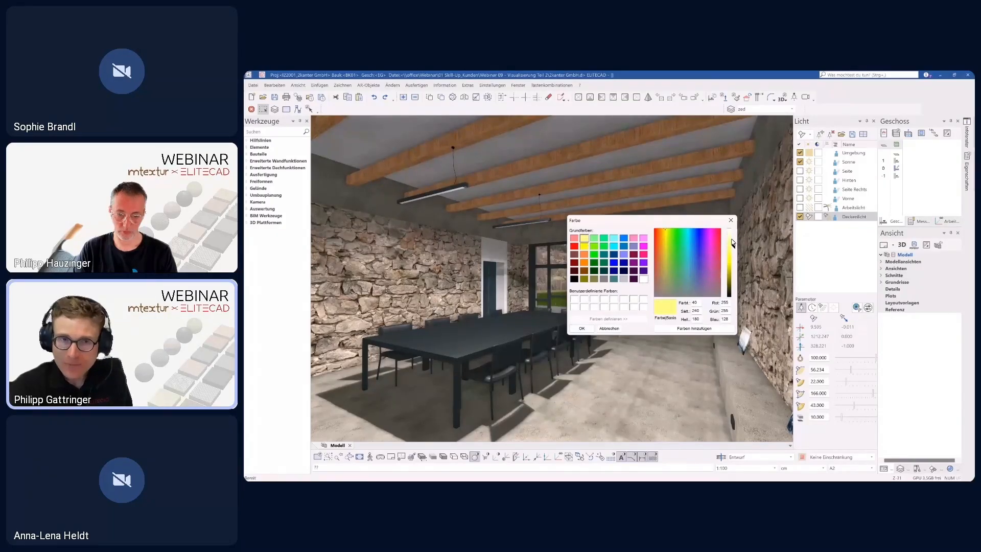
click(583, 328)
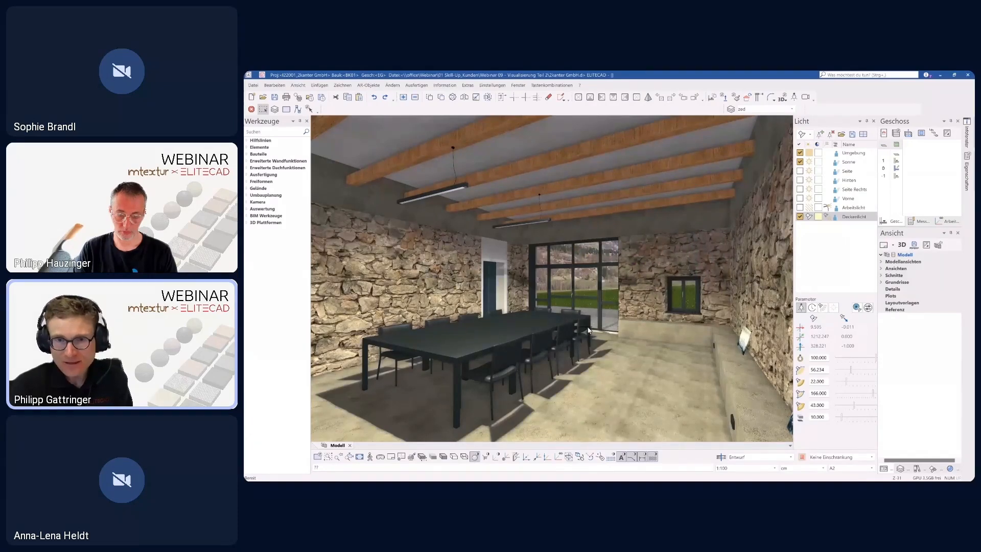
Change the Deckenlicht's light colour to blue from the basic colours.
click(818, 217)
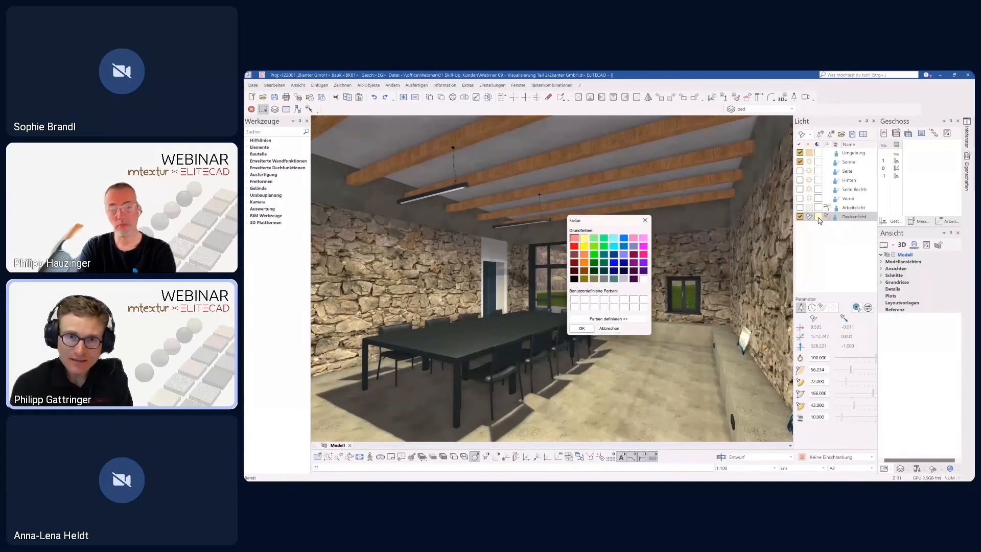
click(615, 263)
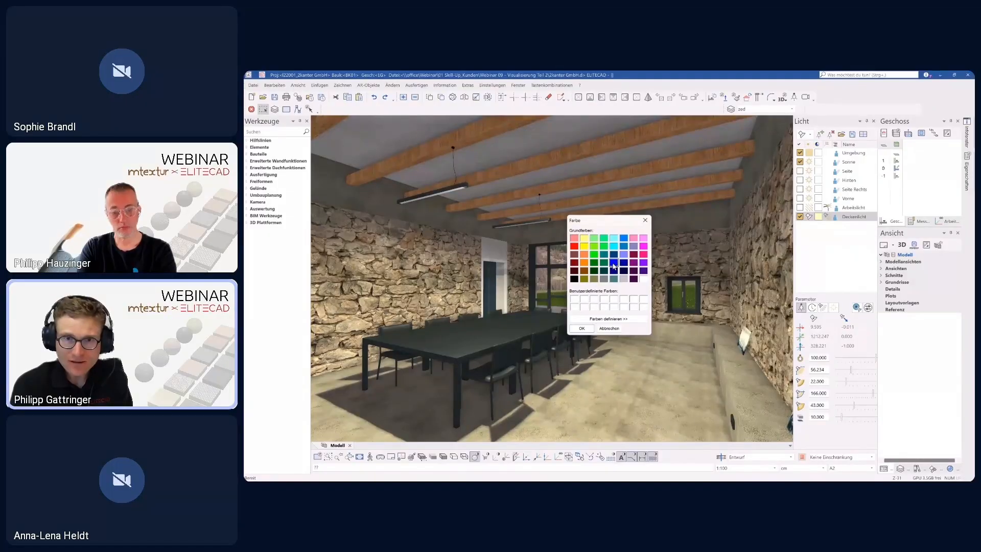
click(582, 329)
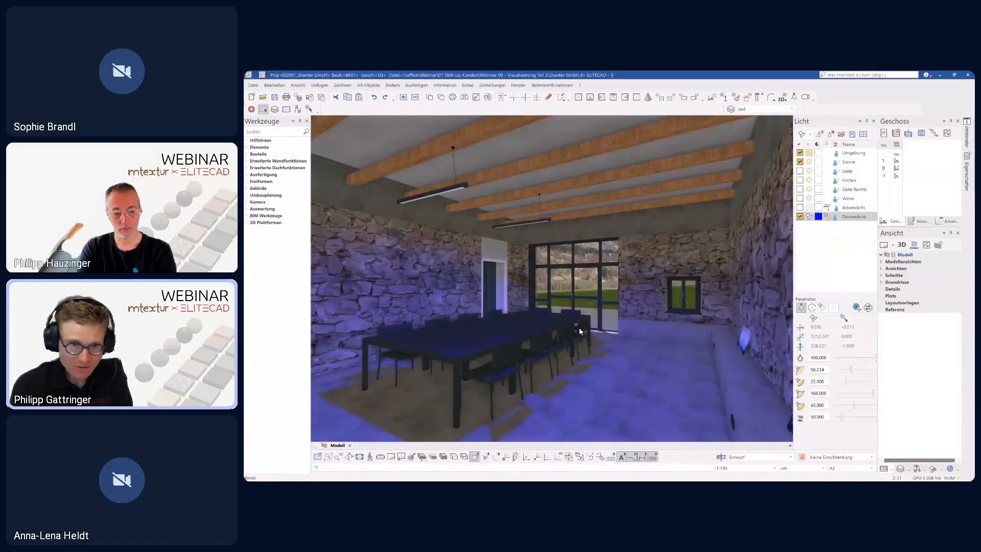
Set the Deckenlicht's light colour to white using a custom colour field.
click(819, 217)
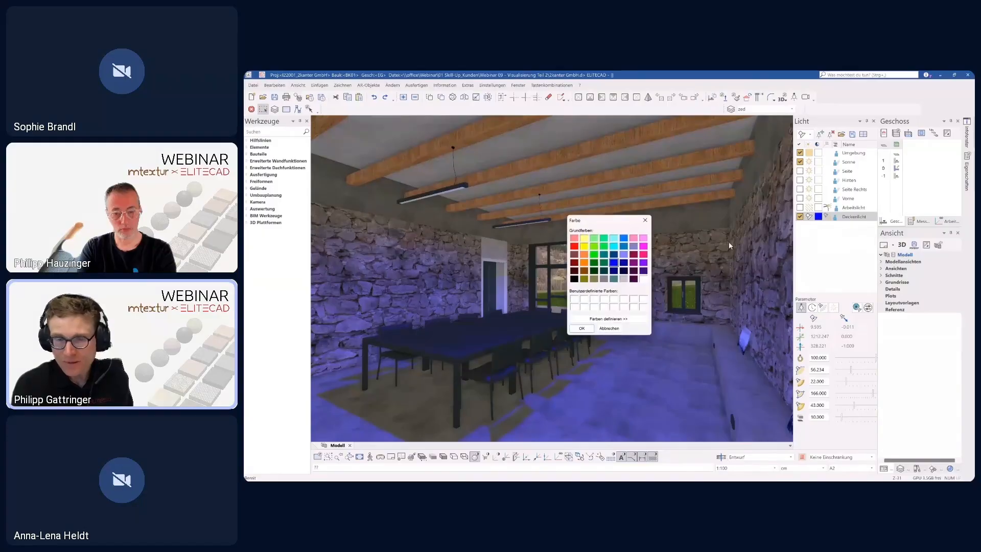
click(574, 302)
click(582, 329)
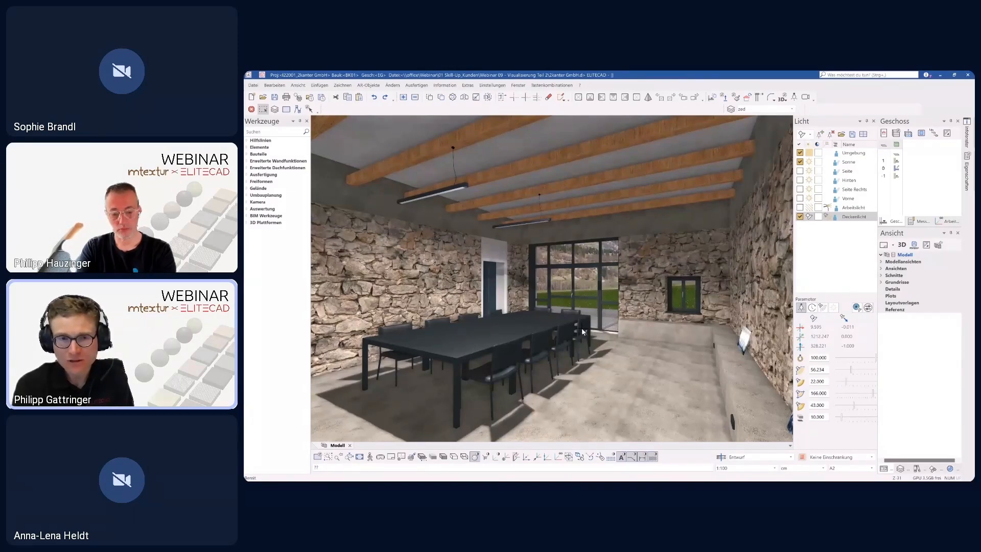
Switch to the other ELITECAD window with the exterior building view and move its camera into the meeting room.
key(alt+Tab)
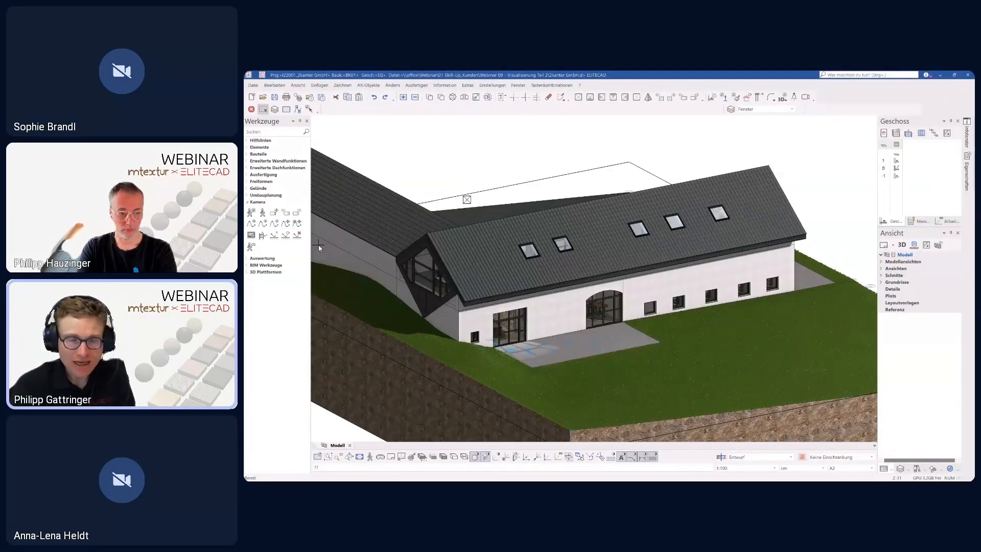
click(295, 215)
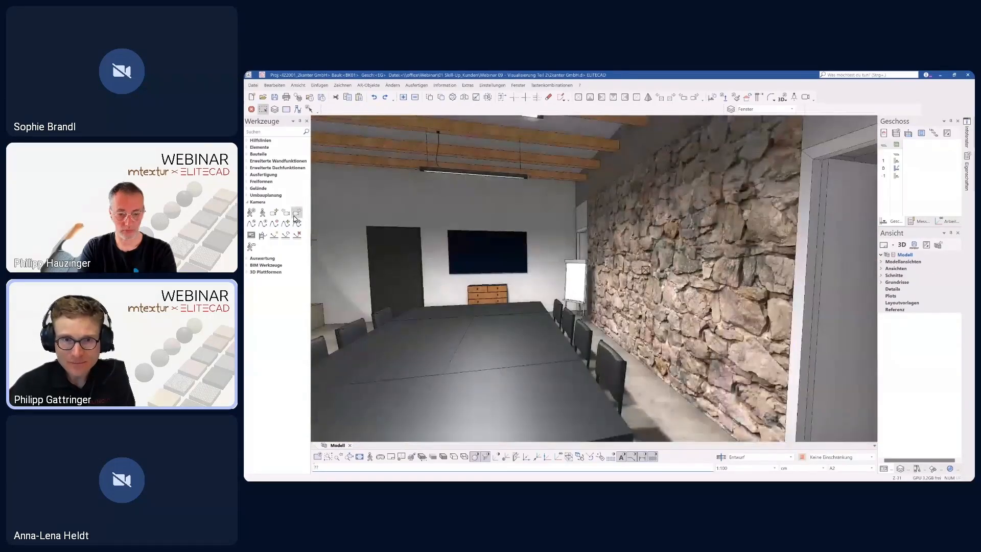
Start walk mode and tour the meeting room to view its stone walls, concrete bench and glazed front.
click(263, 215)
click(593, 279)
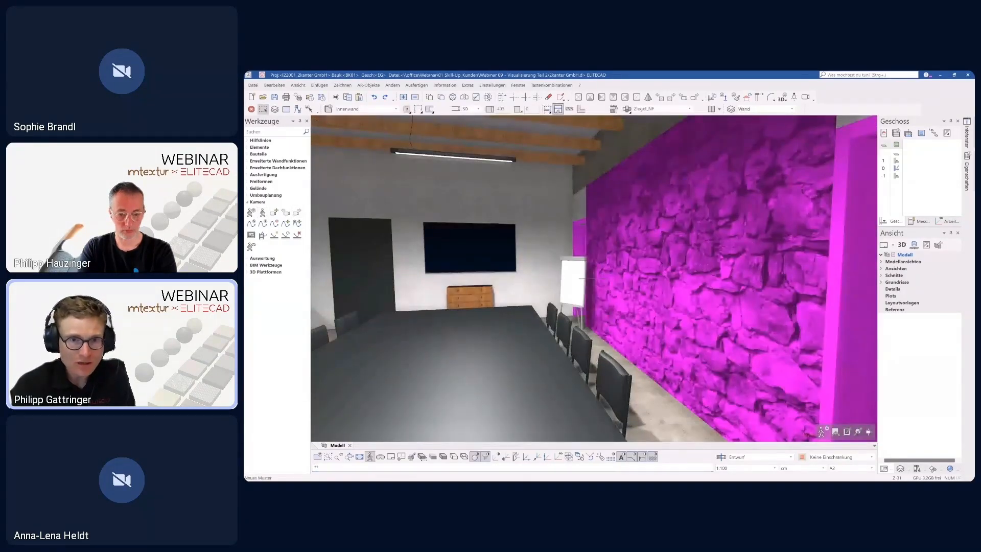
key(Escape)
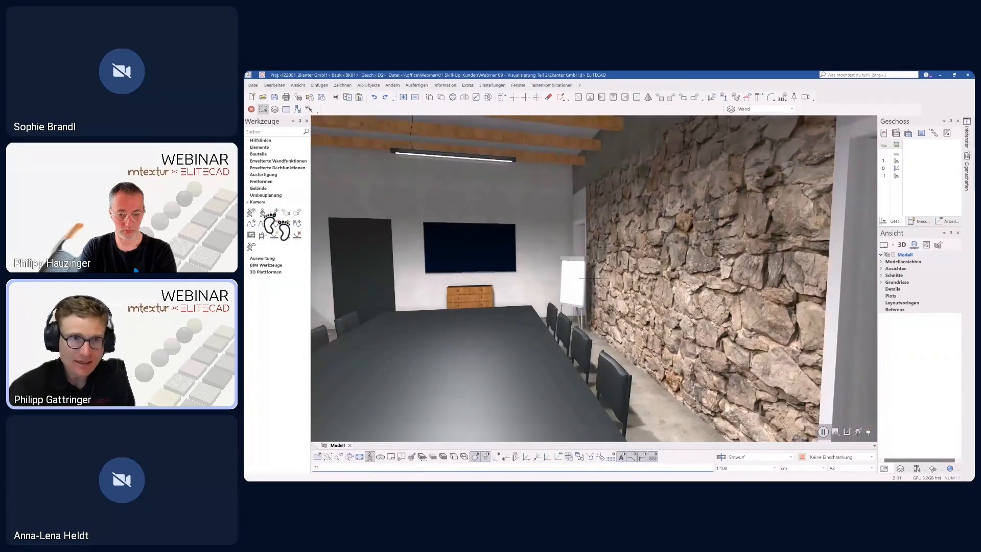
right_click(592, 277)
click(591, 249)
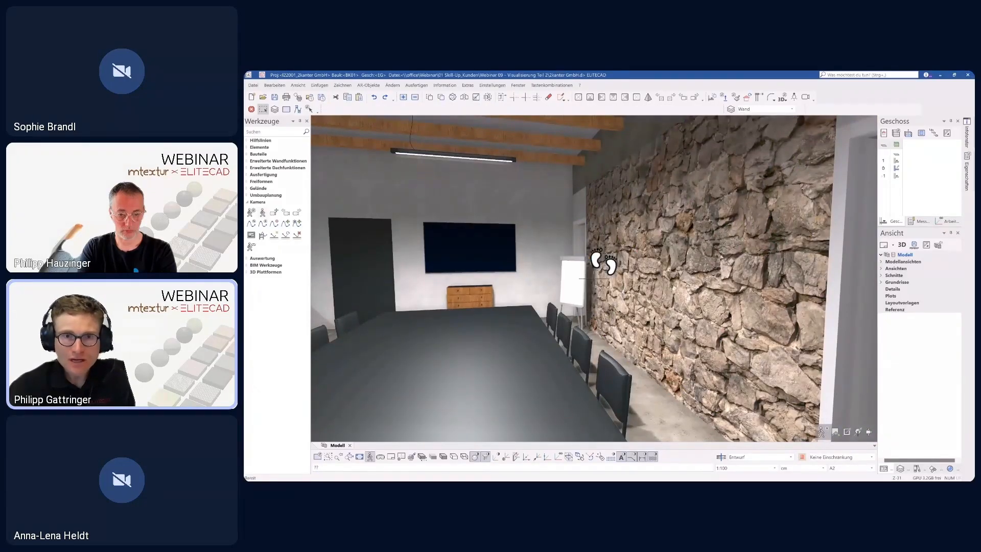
key(s)
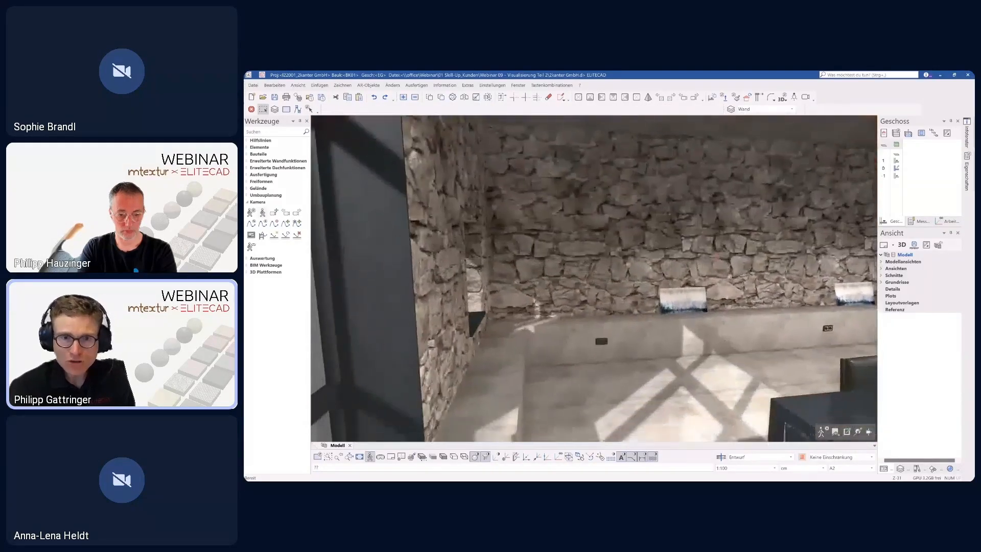
key(w)
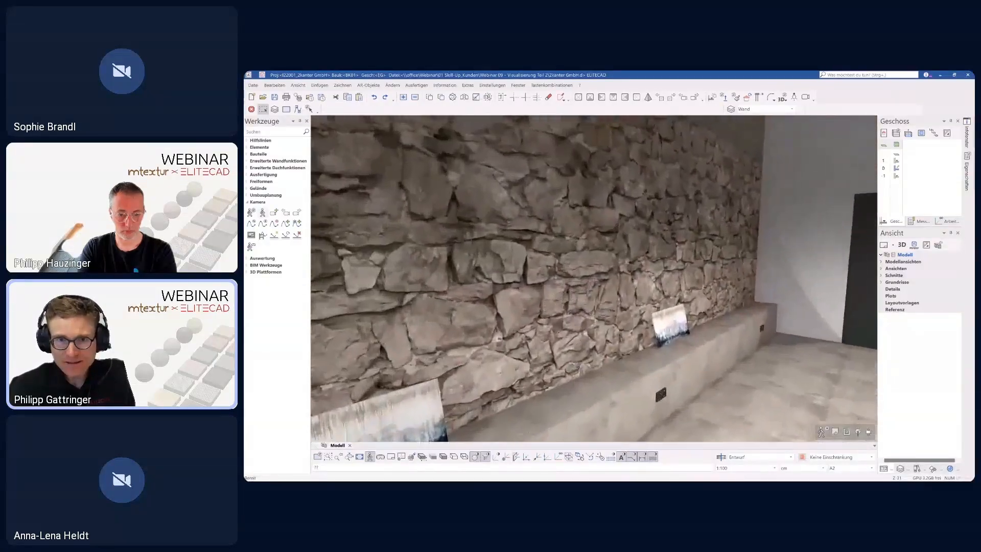
key(w)
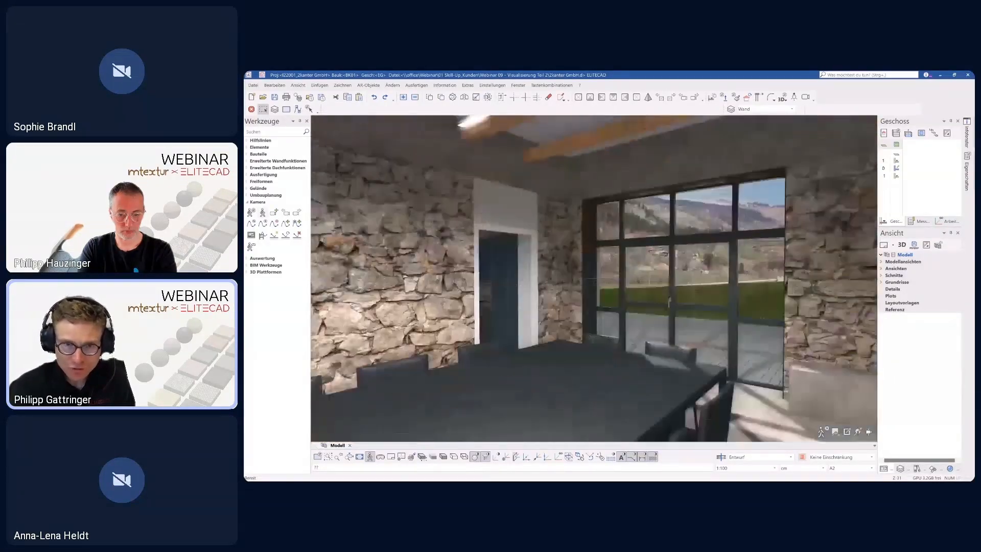
key(s)
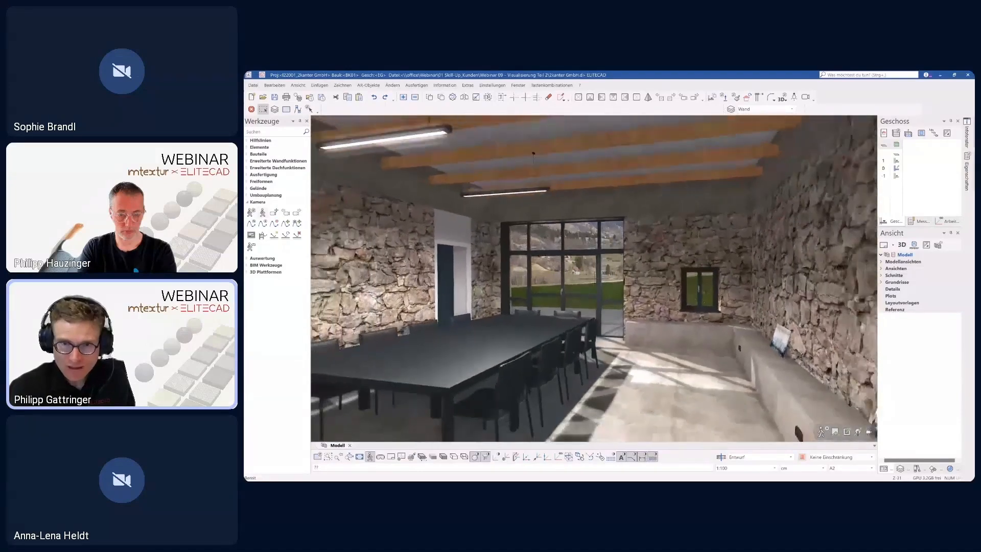
Activate the Wireless Controller gamepad with the PS4/PS5 layout in the walk mode configuration.
right_click(586, 244)
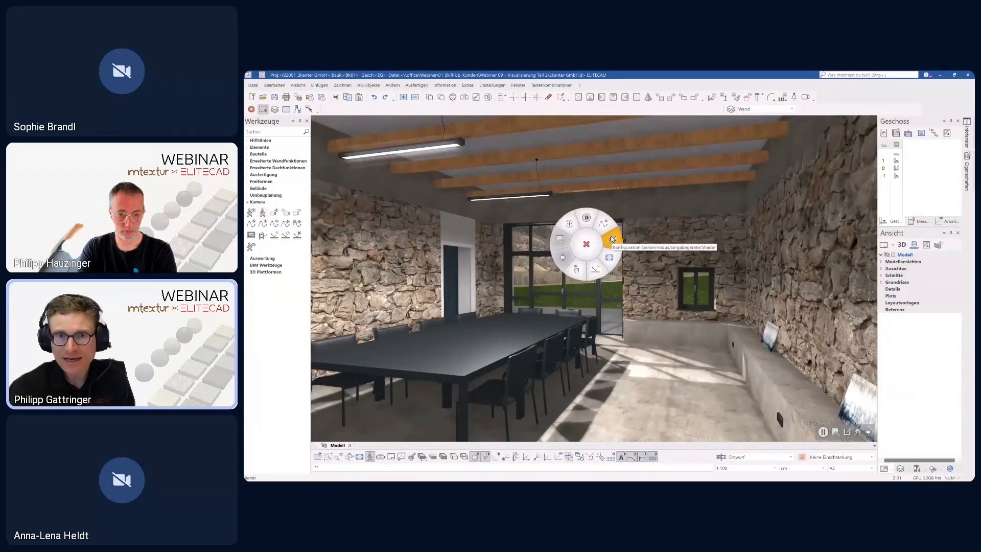
click(614, 240)
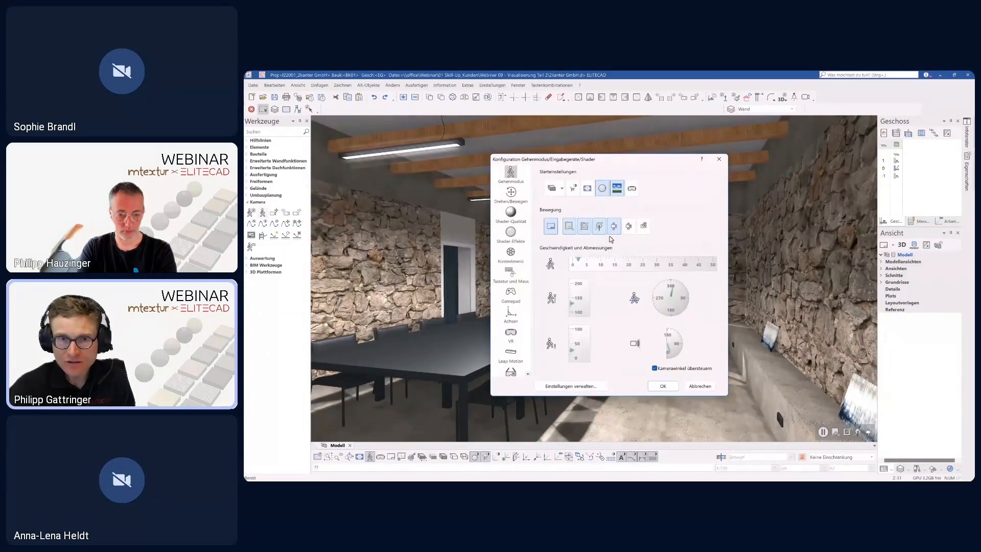
click(513, 293)
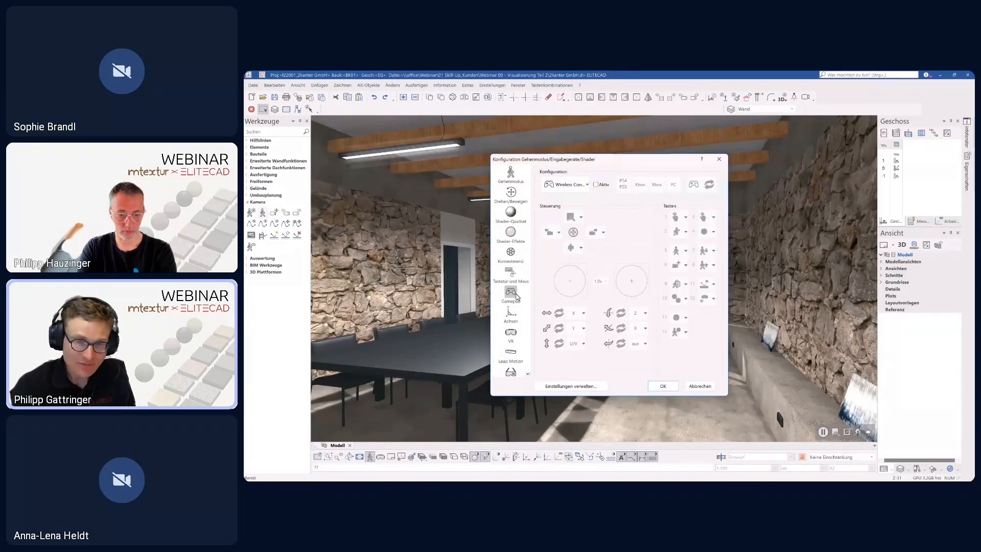
click(597, 185)
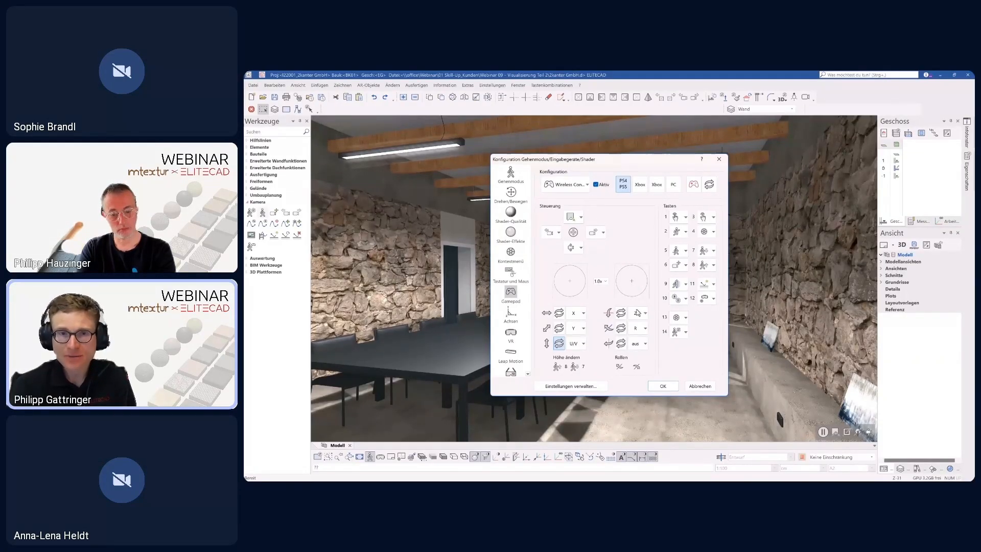
click(663, 386)
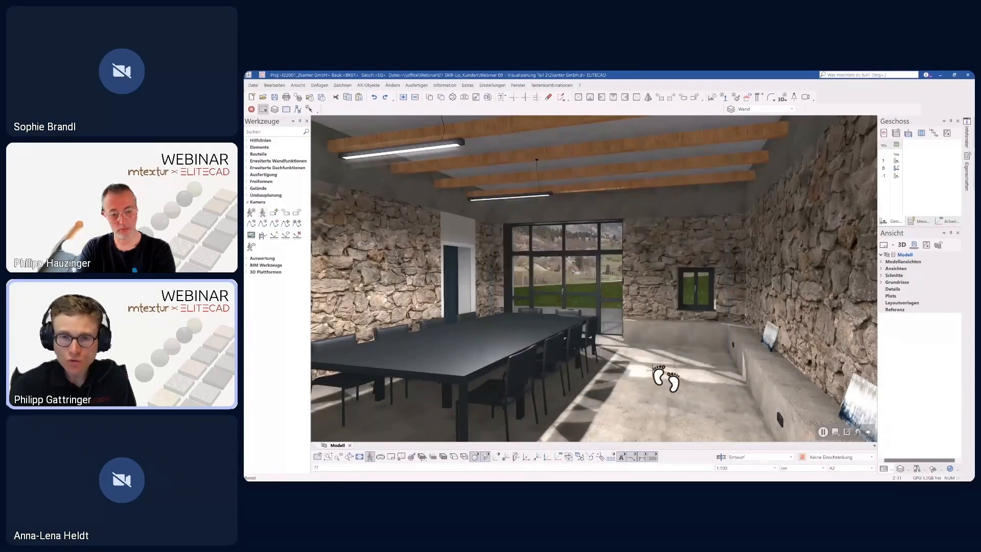
Swap the meeting room floor's material for the dark grey wood planks while walking.
right_click(625, 299)
click(625, 298)
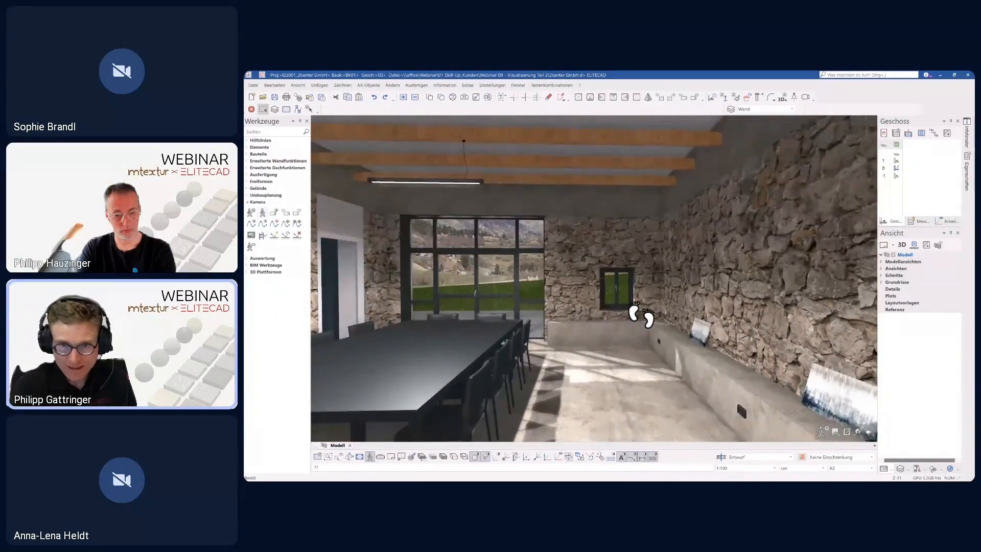
click(641, 315)
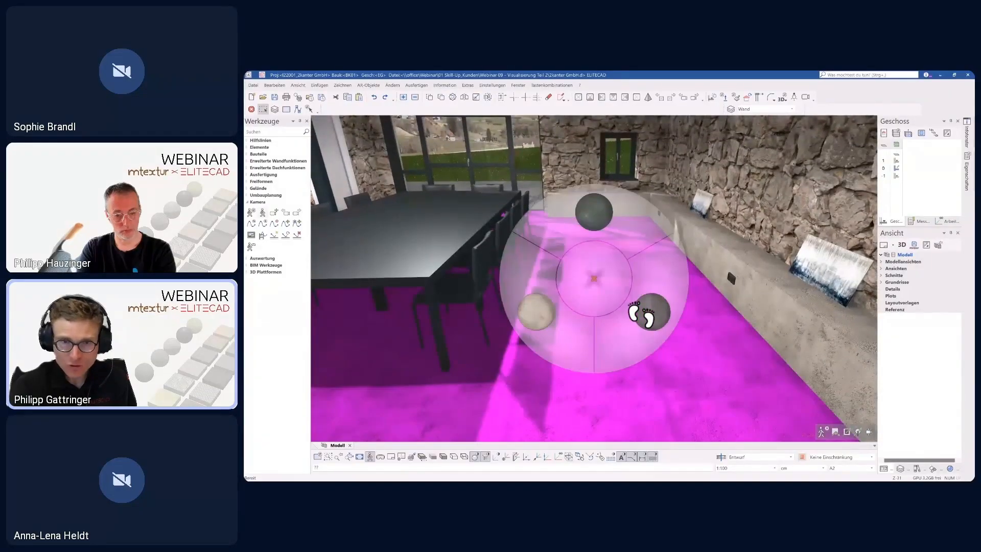
click(642, 314)
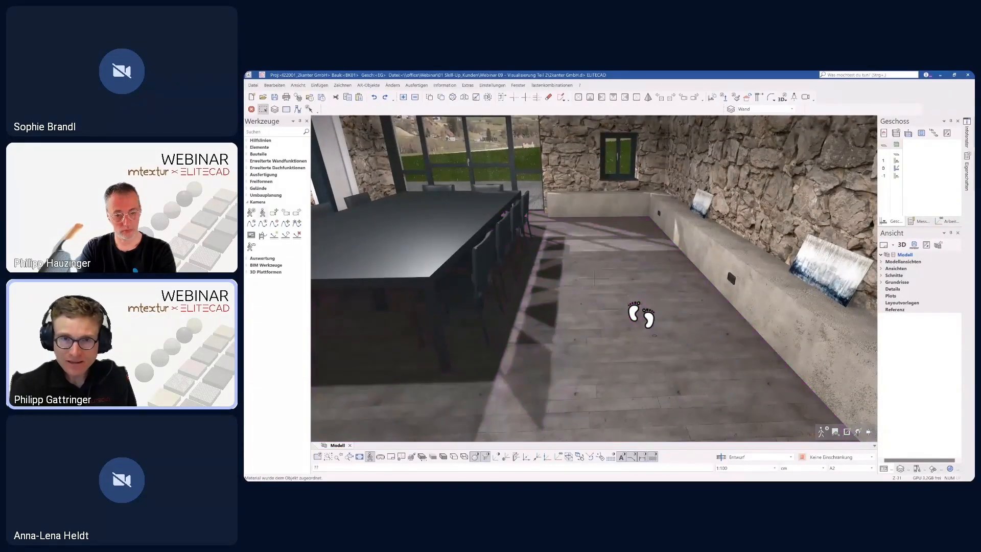
Try the dark green material on the meeting room floor and restore the light concrete.
click(641, 315)
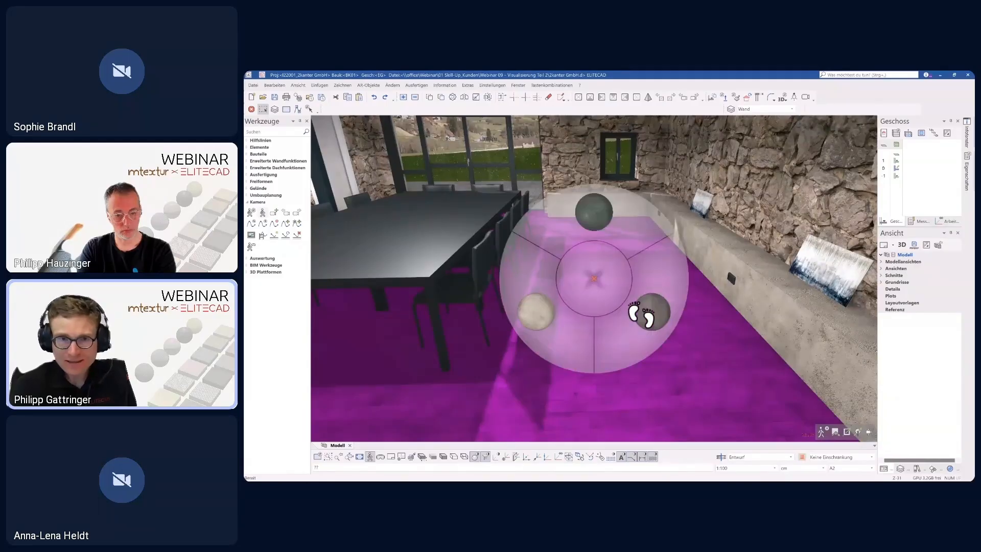
click(642, 315)
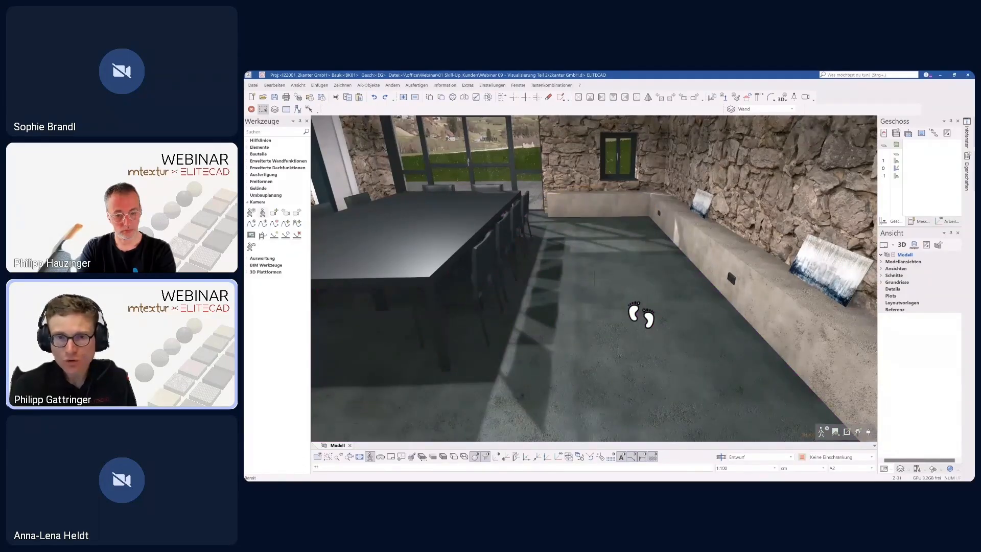
click(640, 315)
click(642, 315)
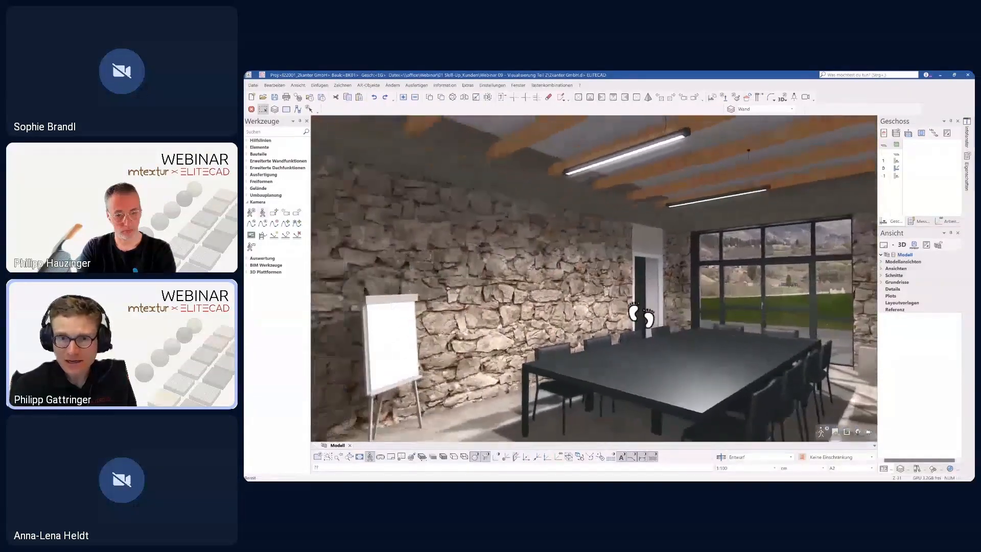
Replace the wooden sideboard below the TV with the hi-fi rack and reload the shaded view.
key(s)
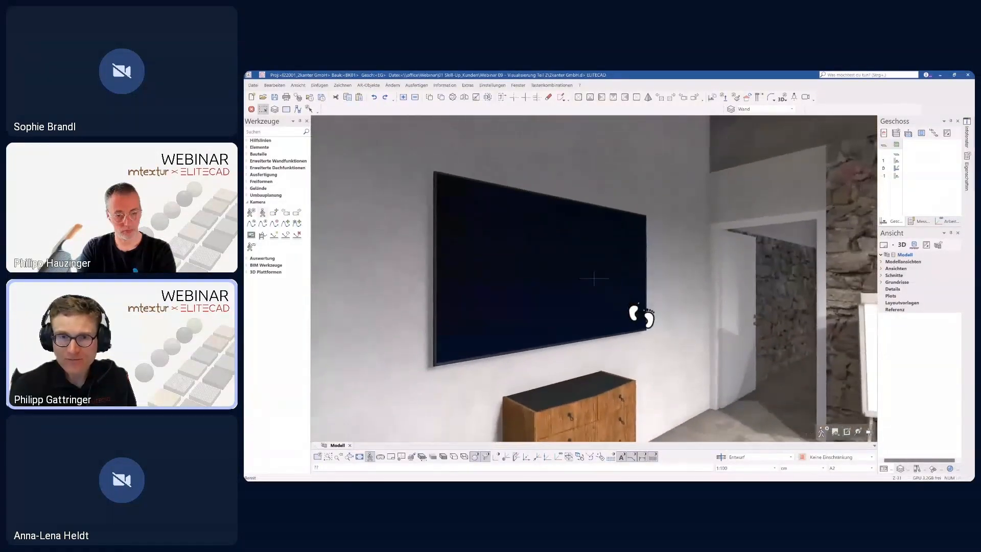
click(641, 314)
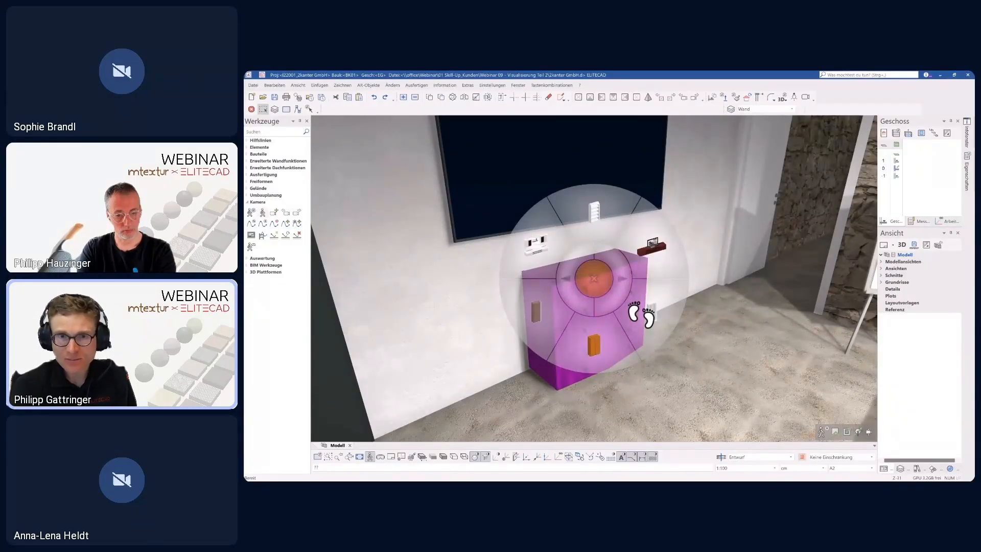
scroll(641, 314, down, 1)
scroll(642, 314, down, 1)
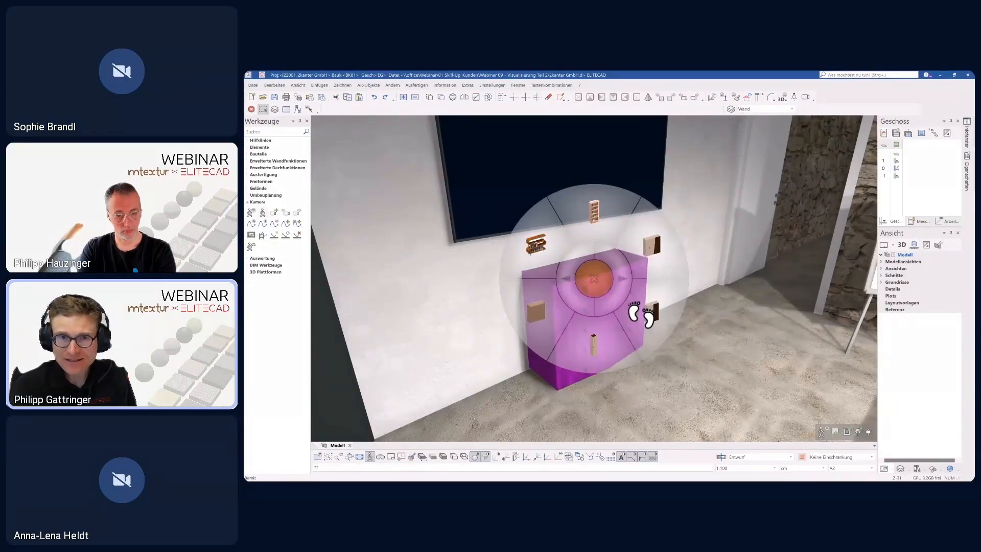
scroll(642, 314, down, 2)
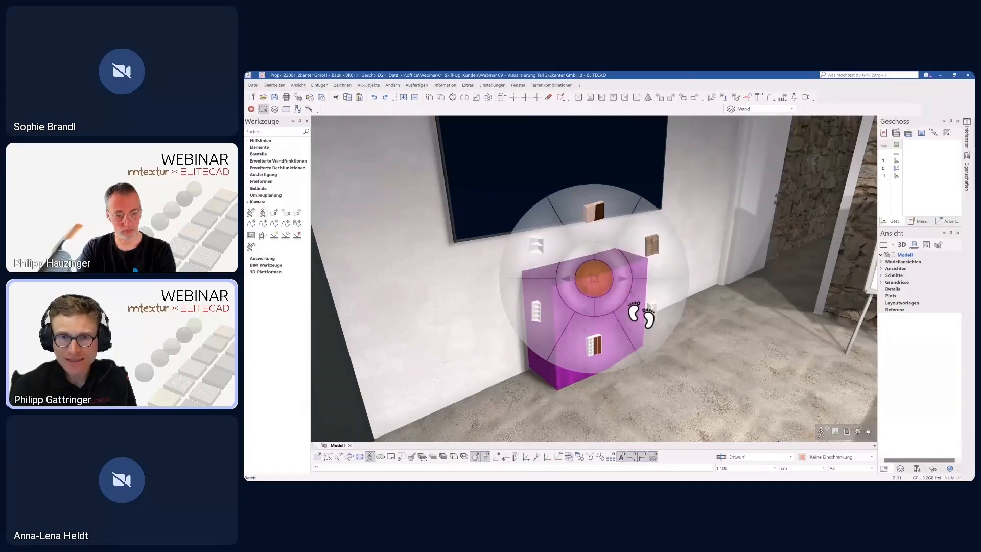
click(641, 314)
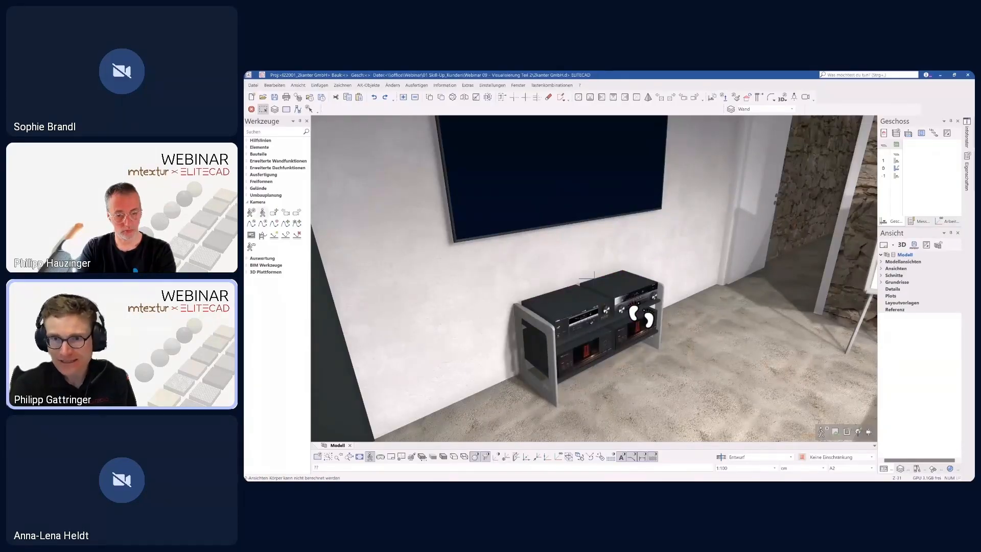
key(F12)
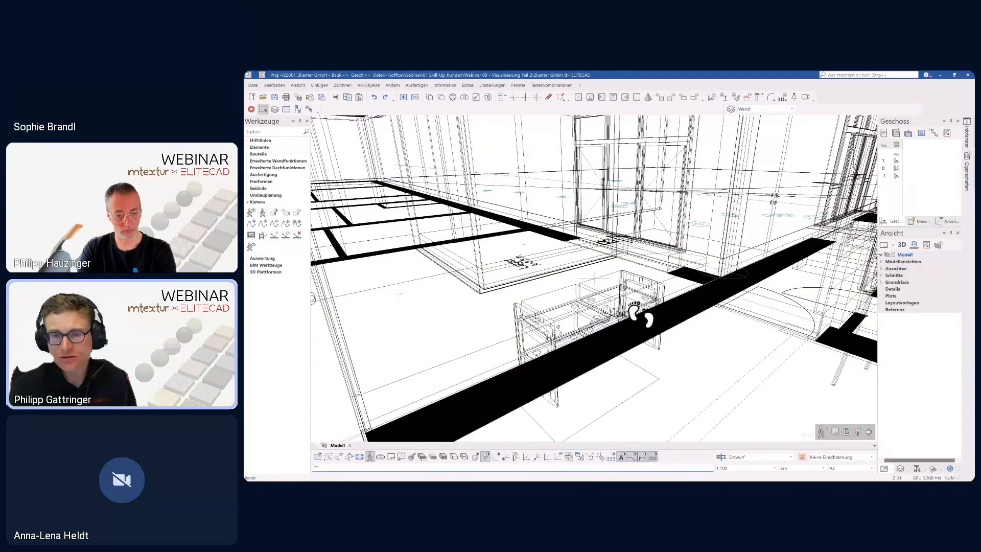
key(F12)
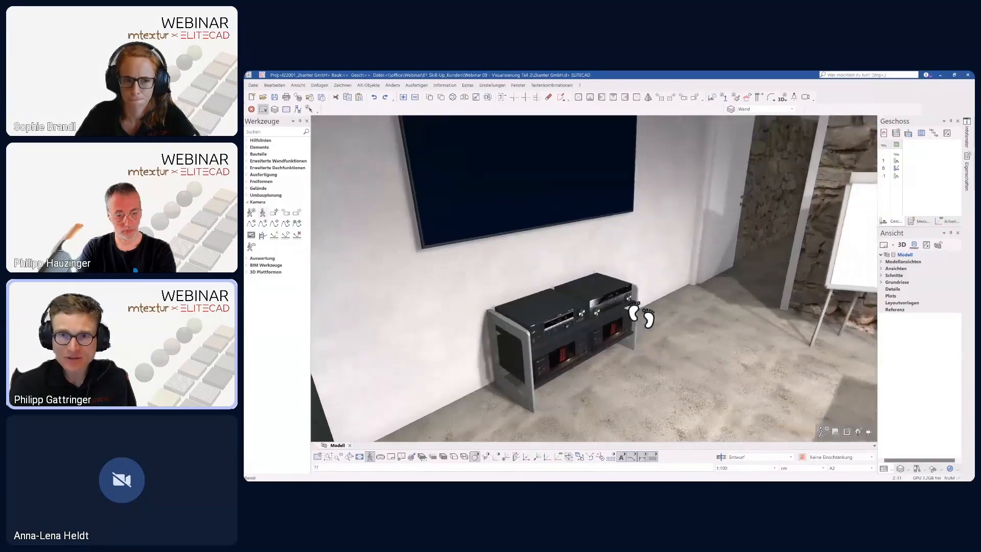
Walk out of the meeting room into the hall and view the dark staircase and its surroundings.
middle_drag(640, 315, 640, 316)
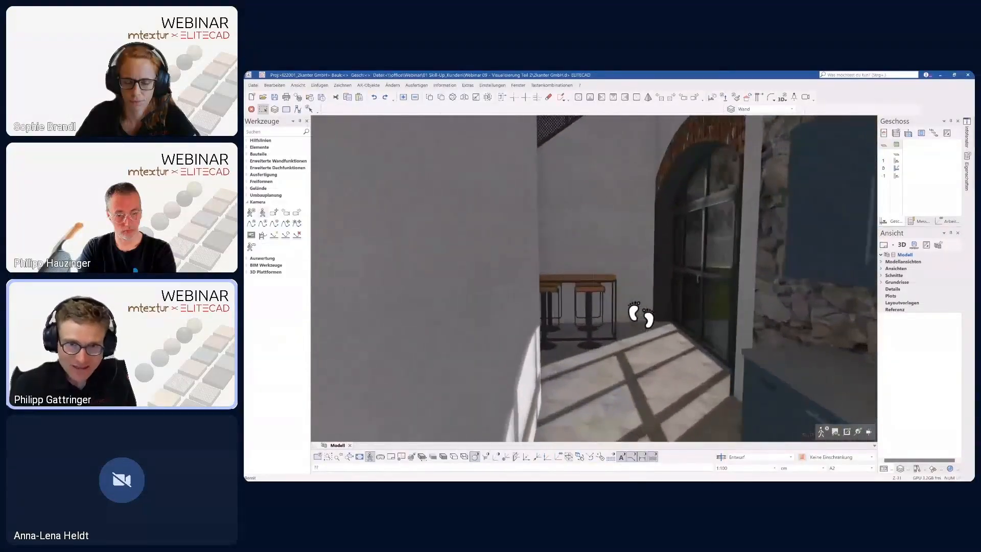
key(w)
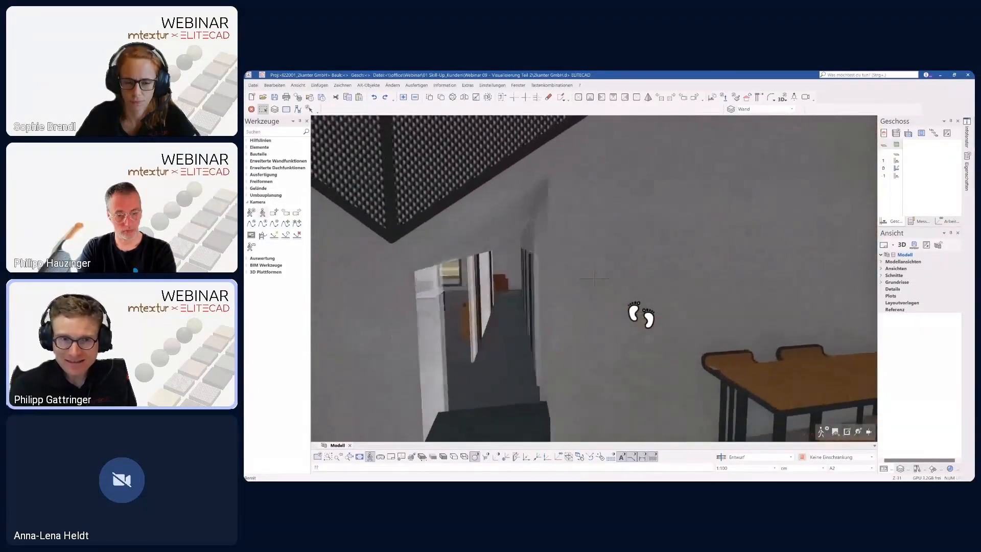
key(w)
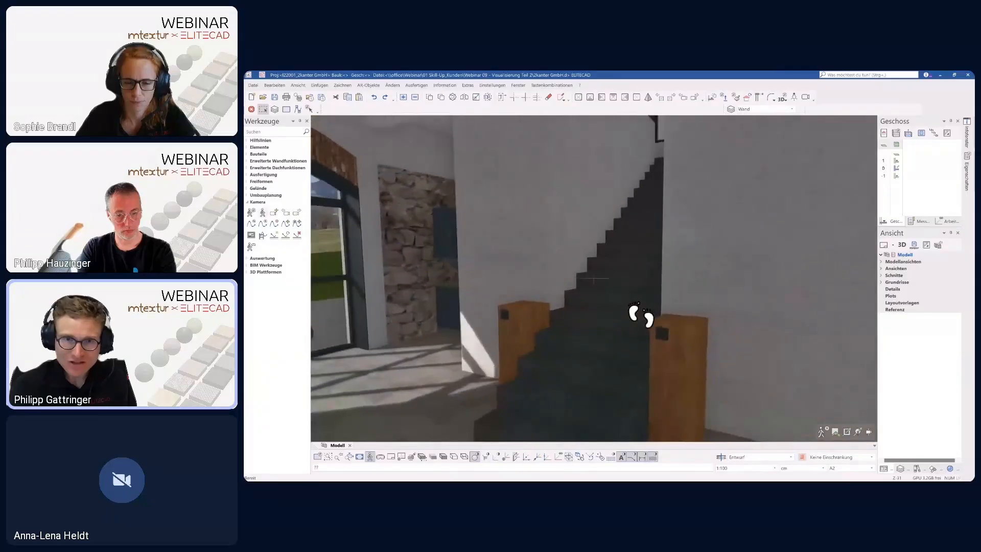
key(w)
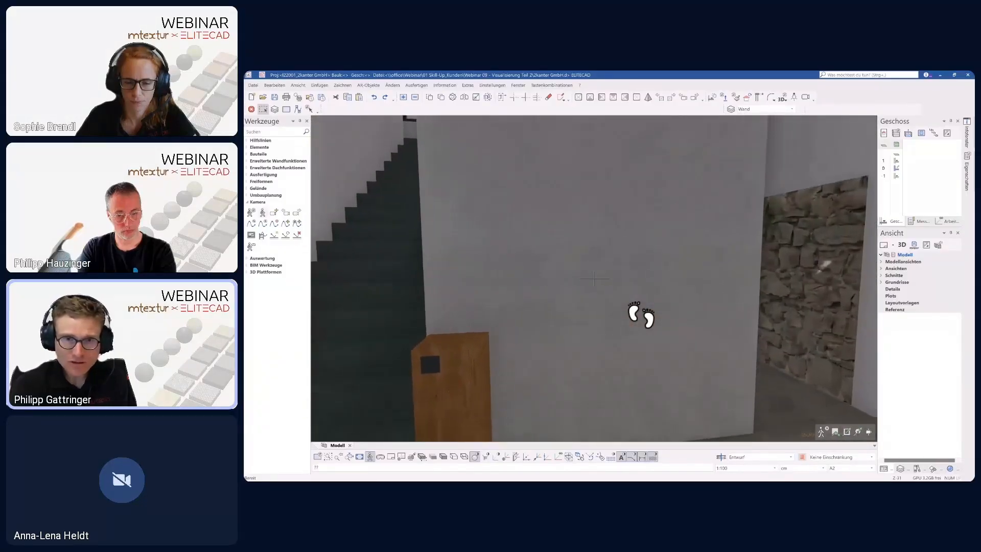
key(w)
Toggle the walk mode's display option off and on beside the staircase, and walk on to the arched window.
key(s)
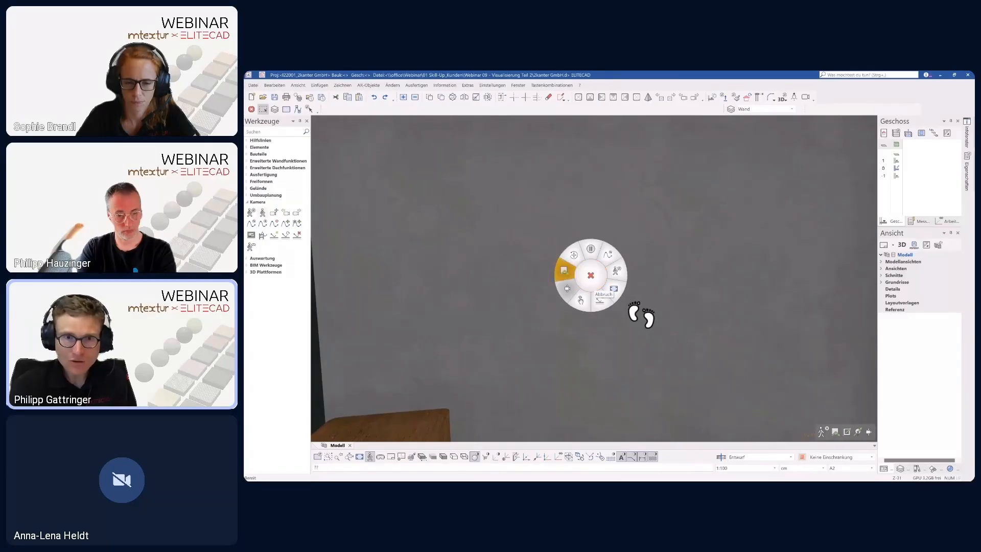
click(565, 270)
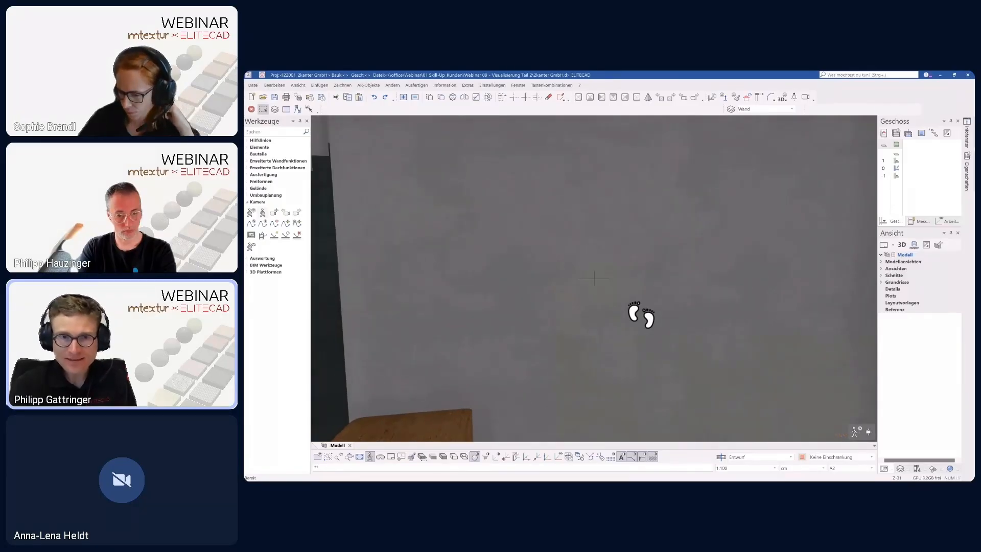
key(w)
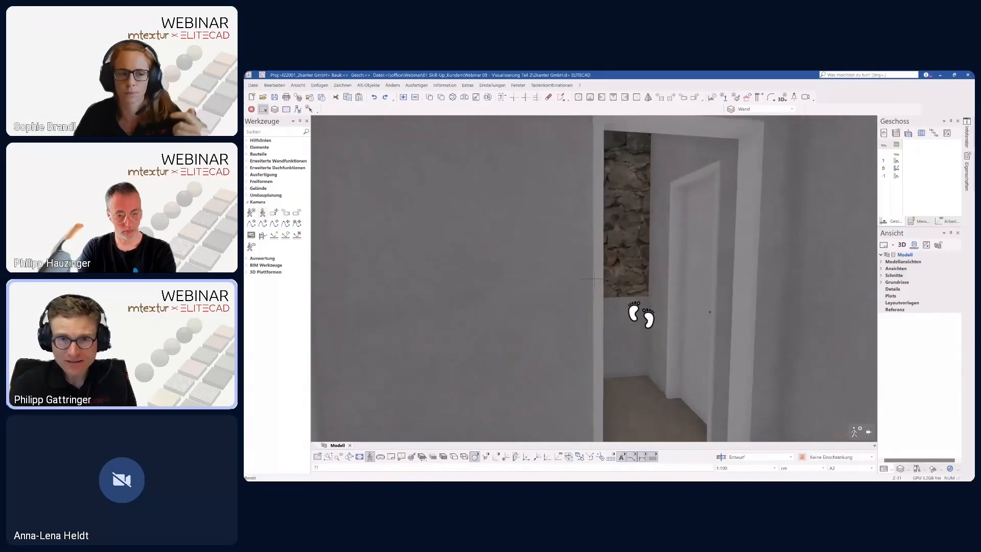
key(s)
right_click(591, 276)
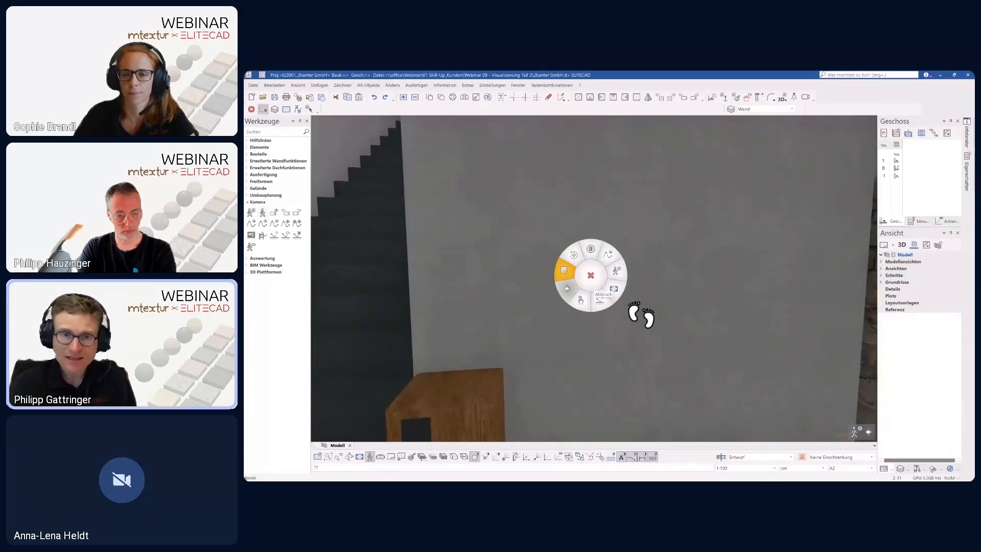
click(564, 270)
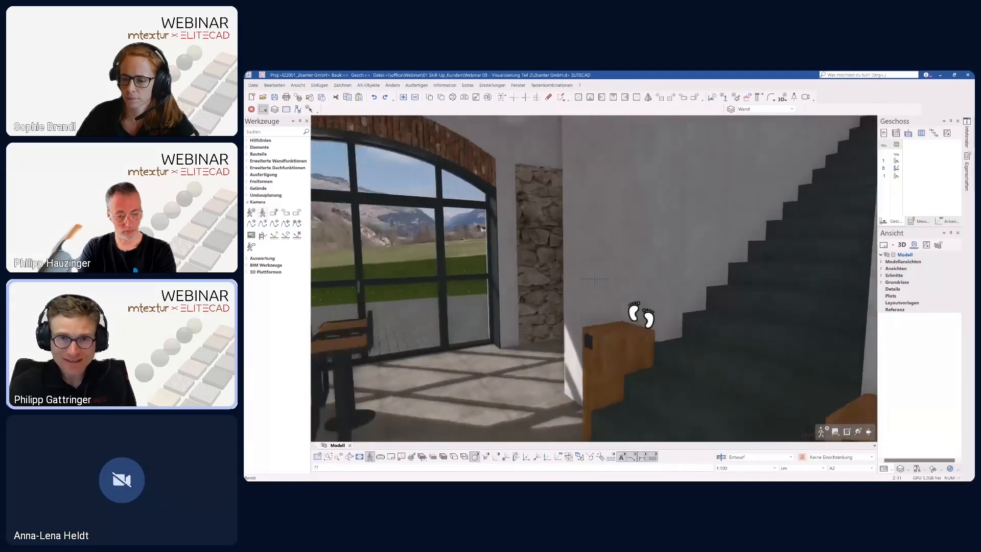
key(w)
key(w)
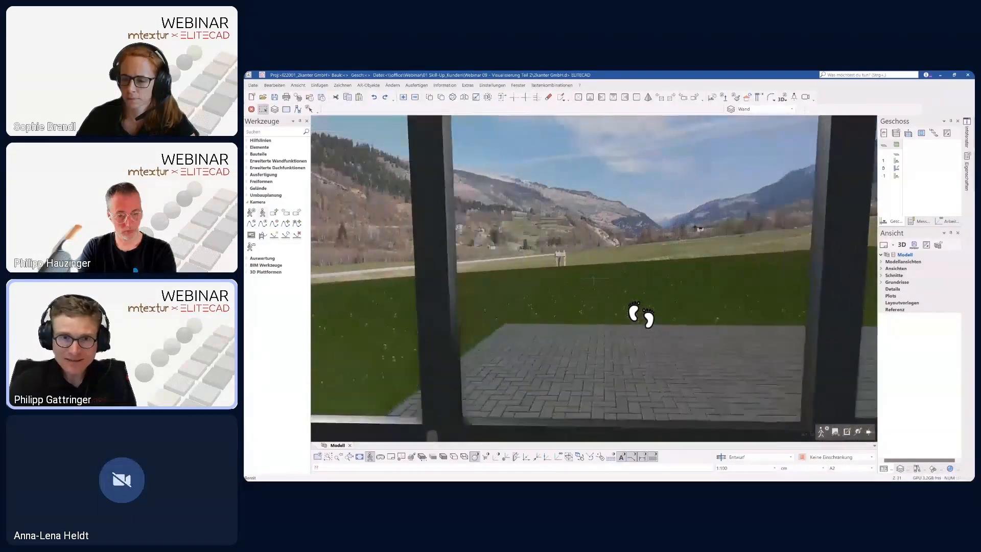
Walk out onto the paved terrace and view the arched window, the white facade and the roof from outside.
key(w)
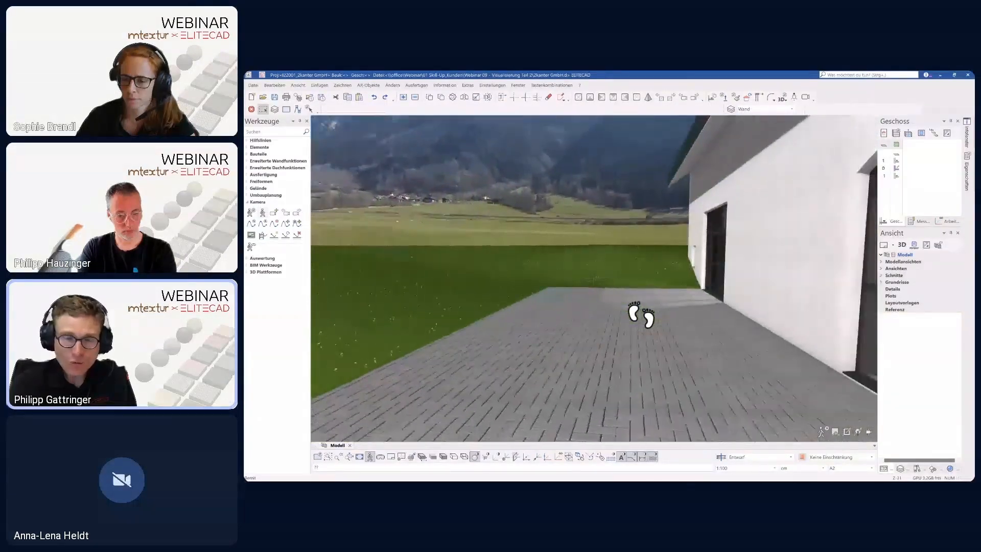
right_click(591, 276)
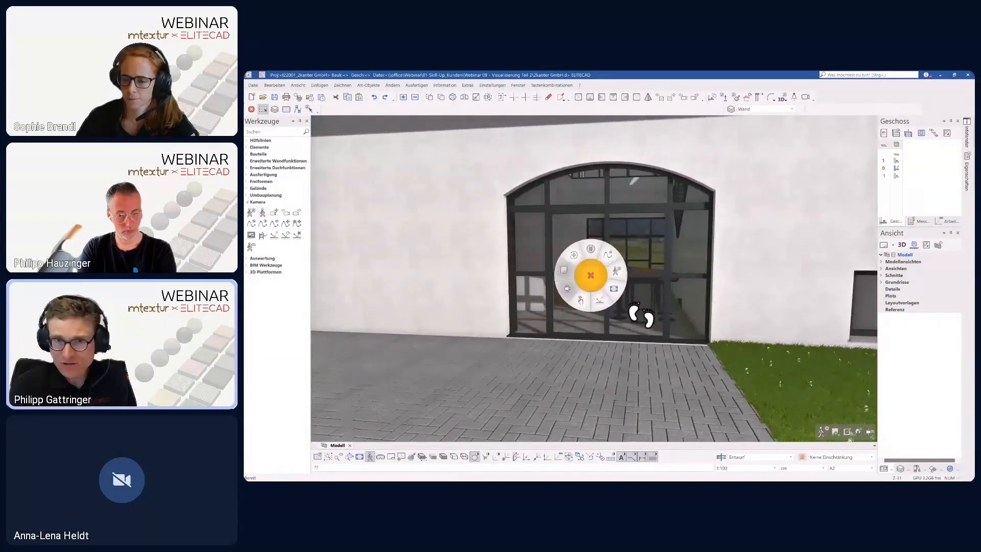
click(568, 289)
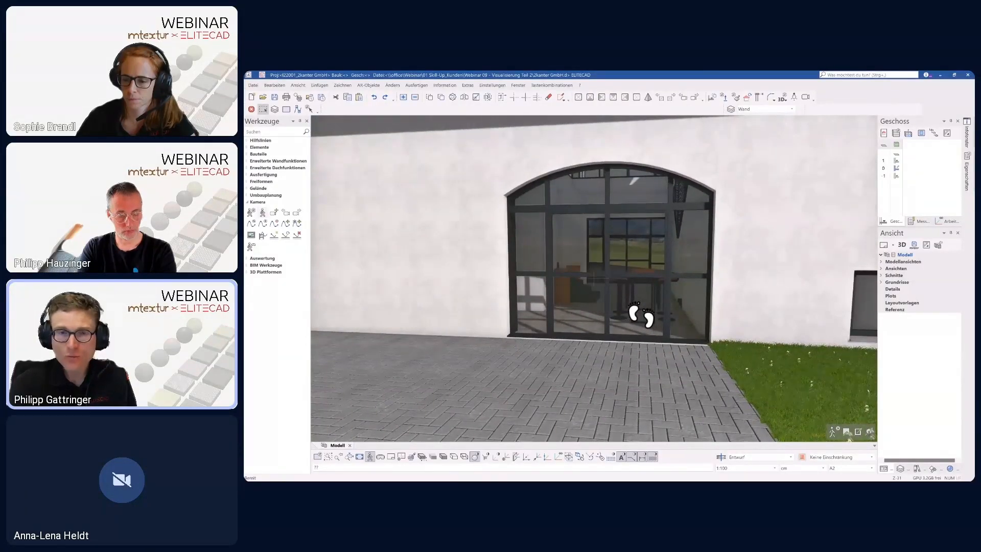
key(s)
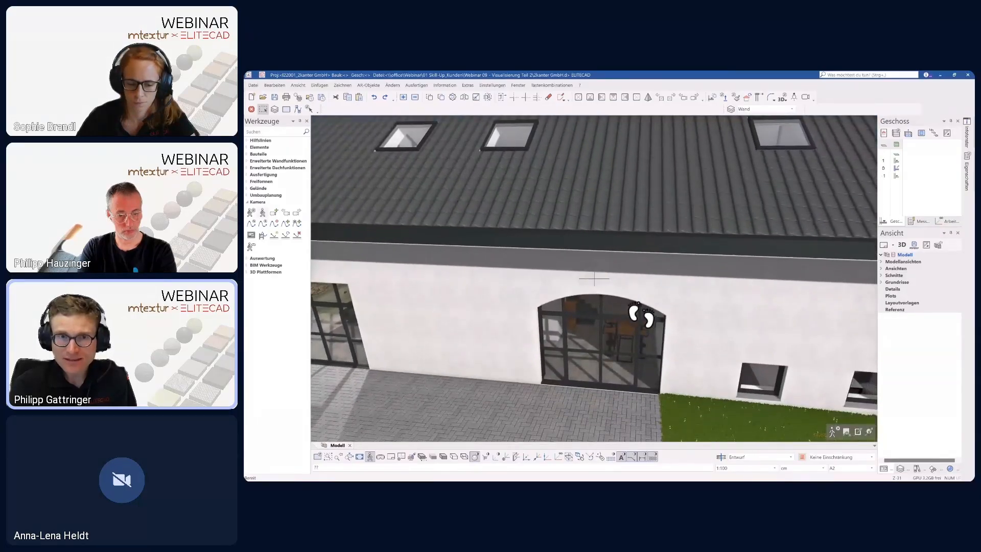
key(q)
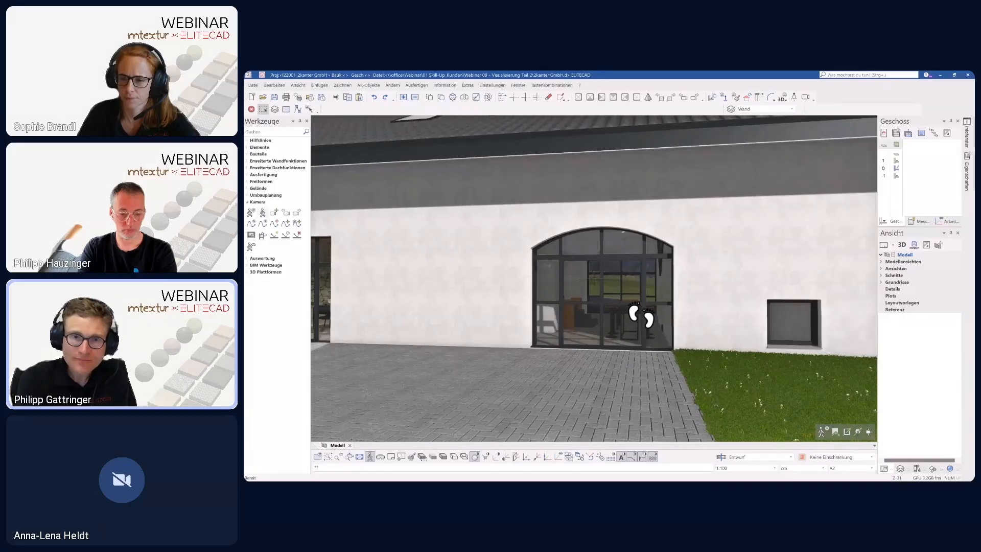
Walk through the meeting room until the view faces the TV and conference table, and pause walk mode.
key(alt+Tab)
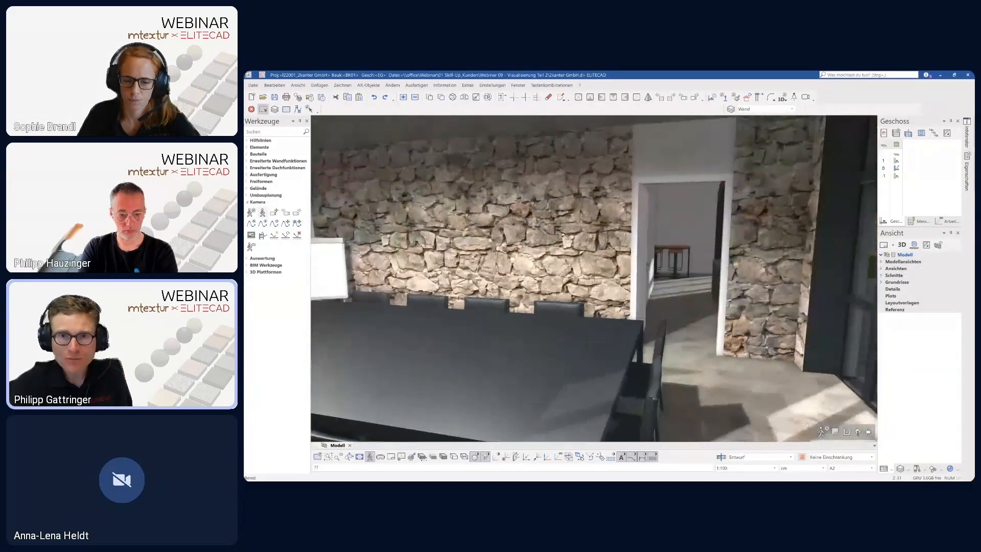
key(w)
key(w)
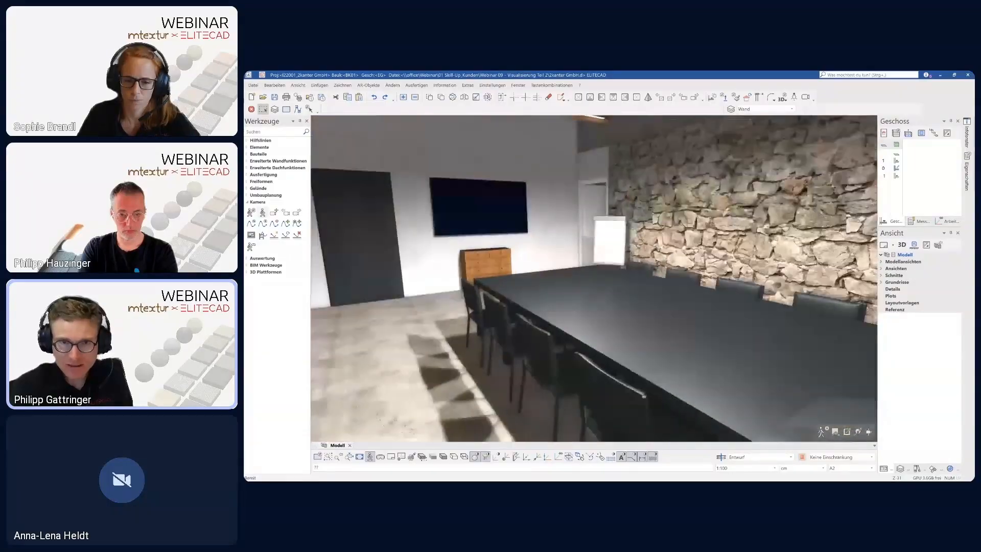
right_click(590, 275)
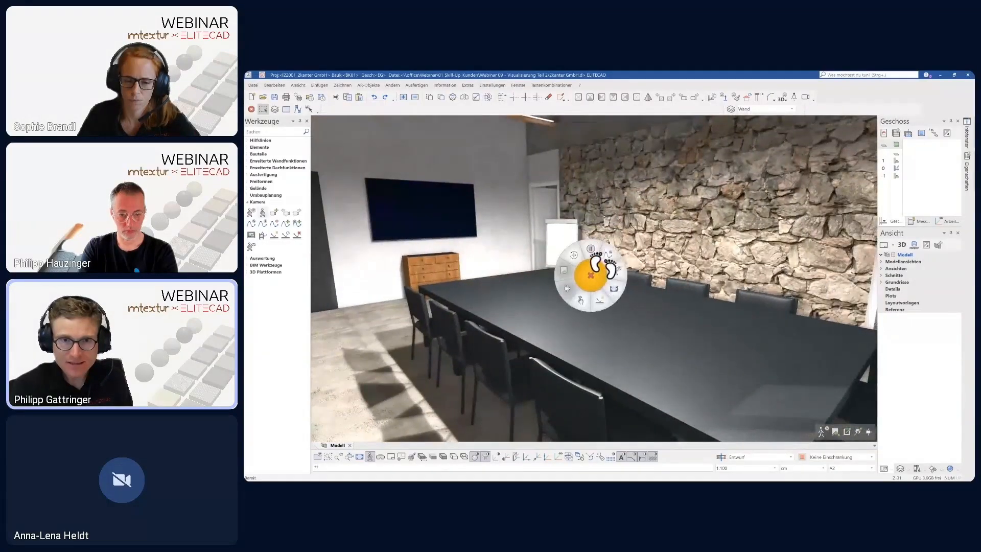
Set up a snapshot of the current camera as a spherical 360-degree panorama in the 8K 360 JPEG format.
click(251, 235)
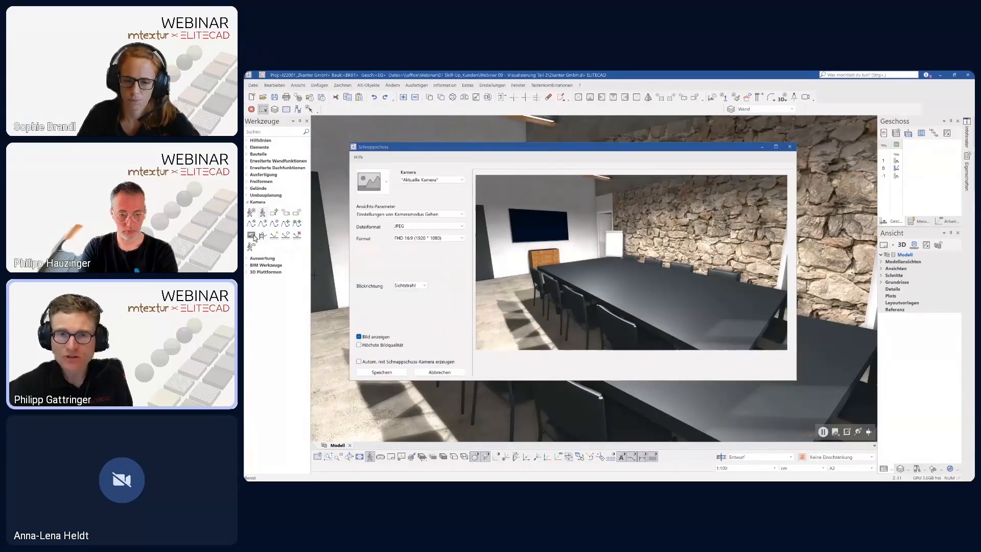
click(384, 185)
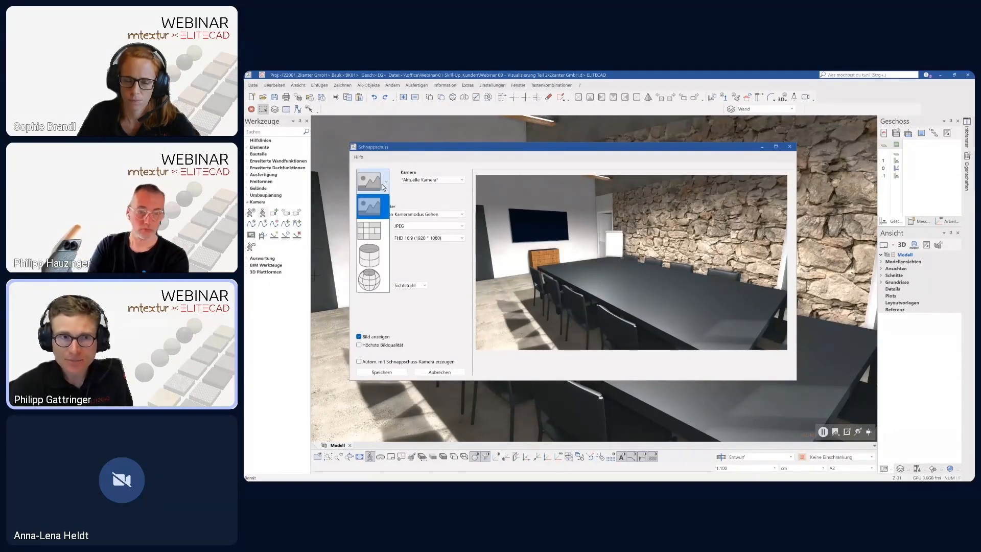
click(367, 278)
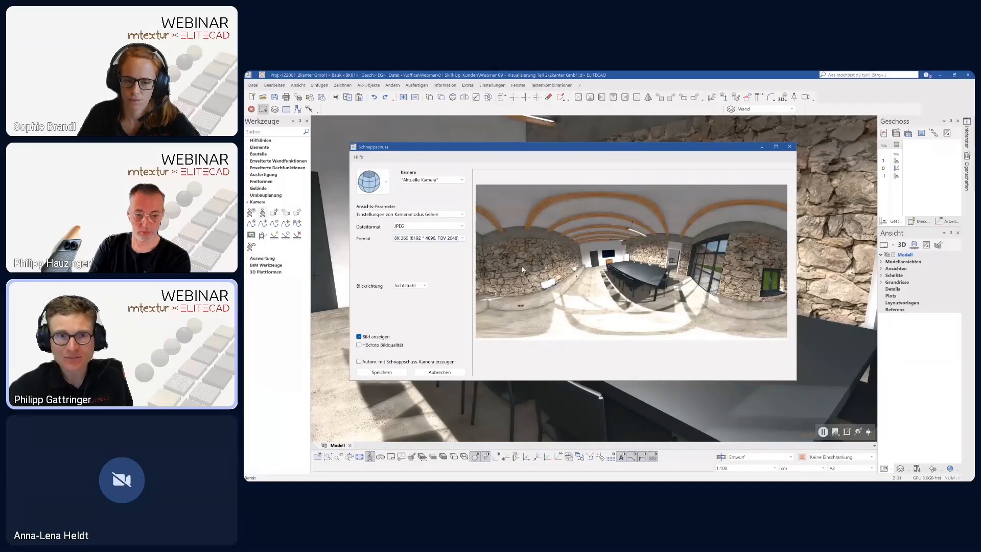
Save the panorama snapshot as "2kanter GmbH - Panorama" in the Schnappschüsse folder and close the image preview and snapshot dialog.
click(388, 373)
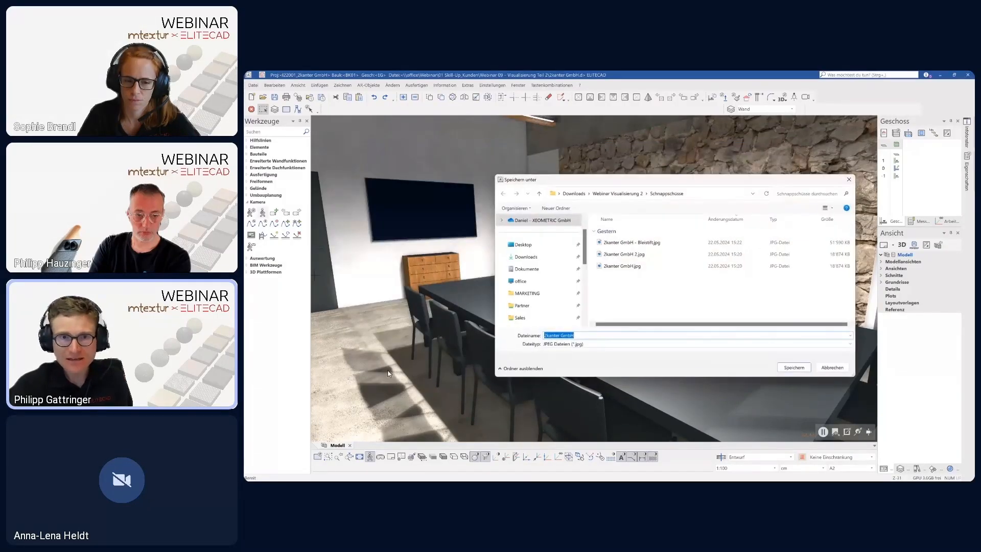
click(586, 335)
text(-)
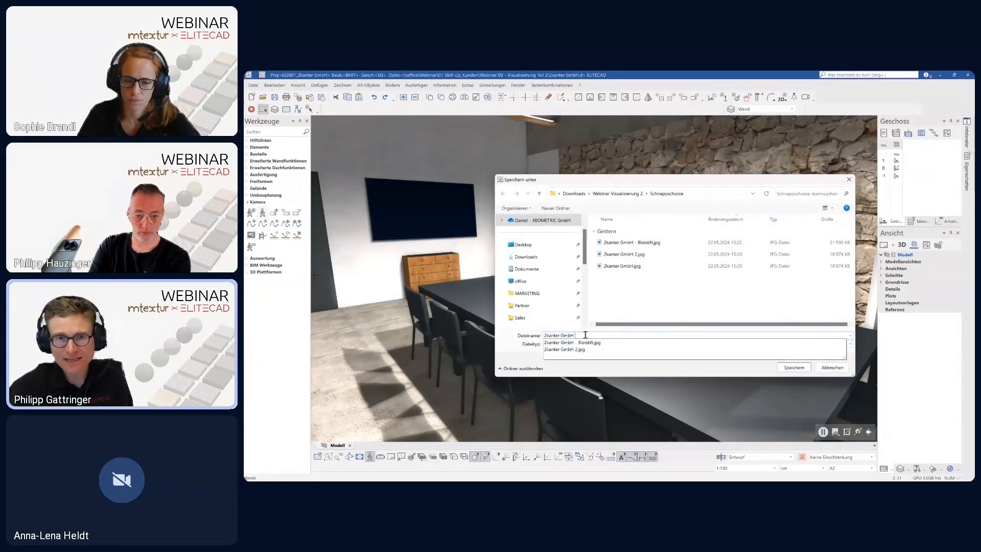
text( Pa)
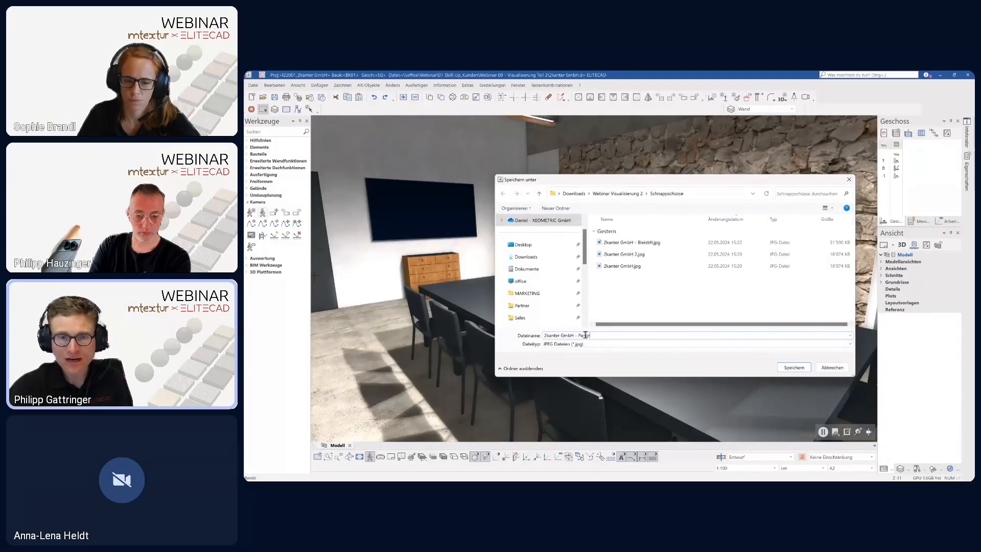
text(norama)
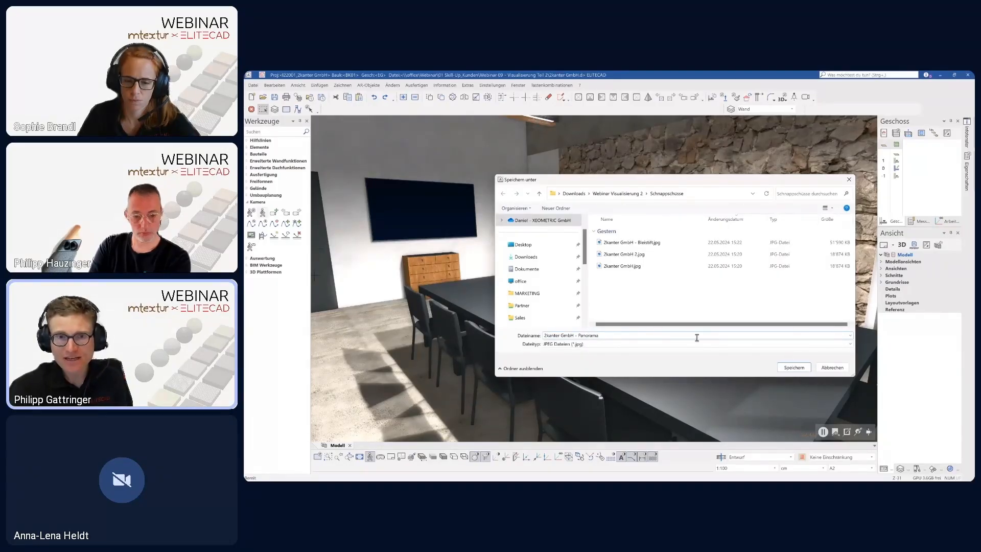
click(802, 367)
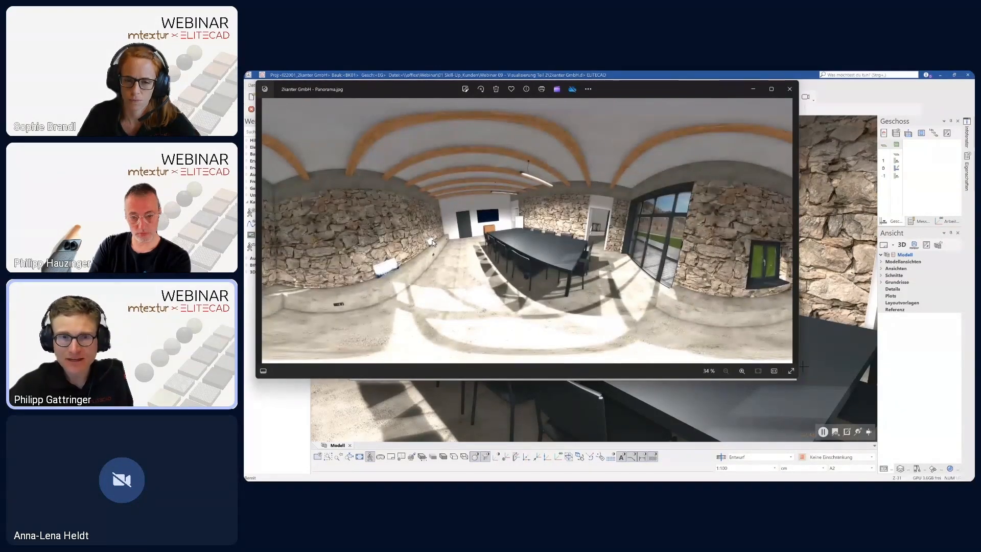
click(790, 92)
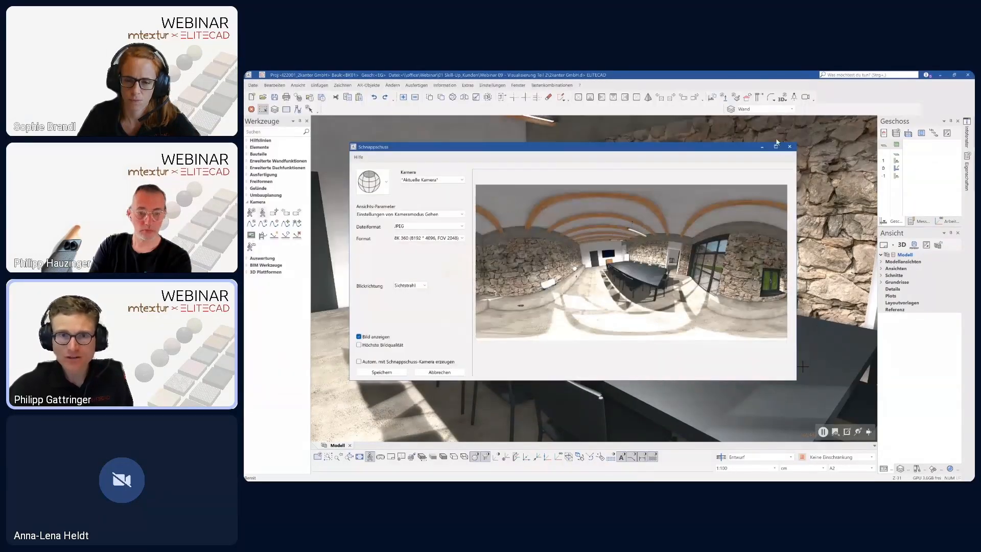
click(790, 147)
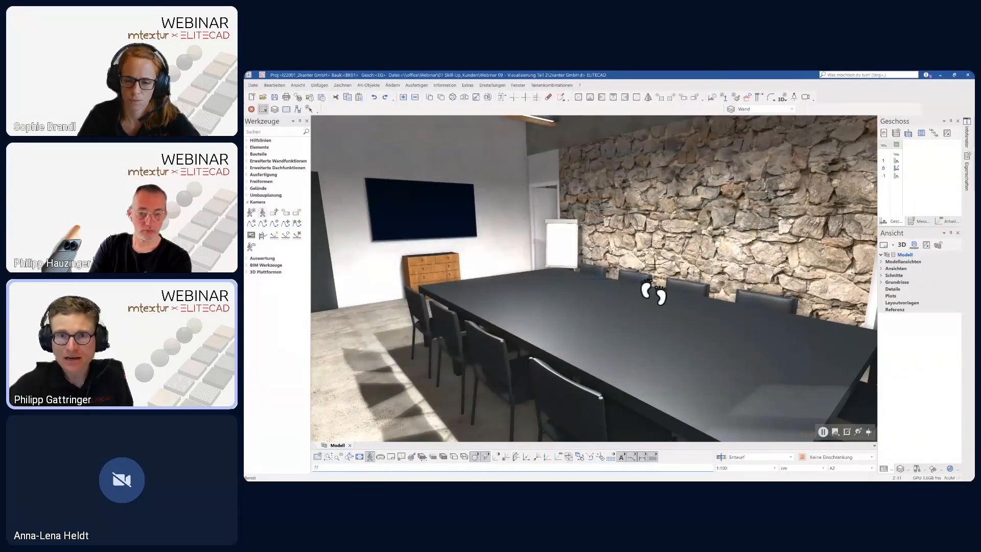
Open Google Chrome and search Google for "360 photo upload".
click(517, 472)
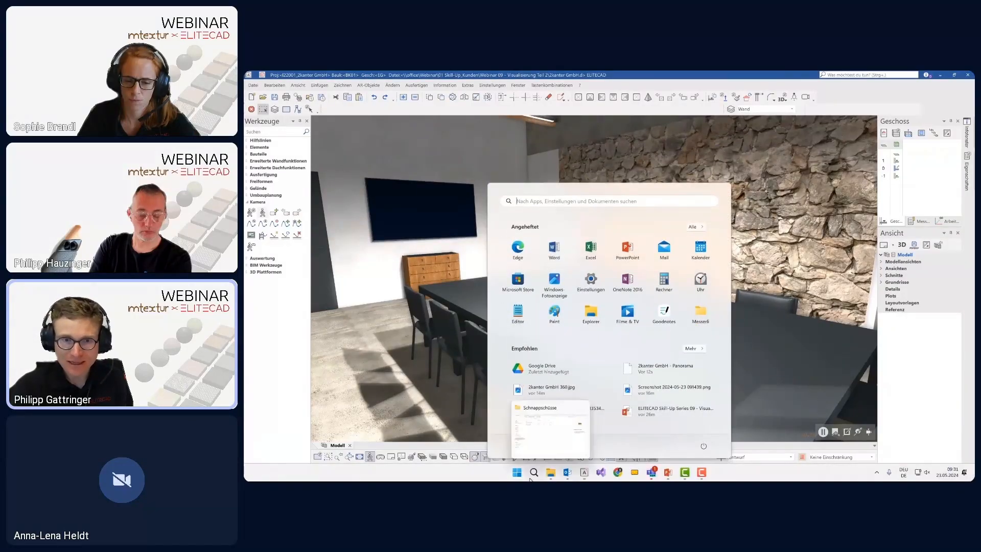
text(chro)
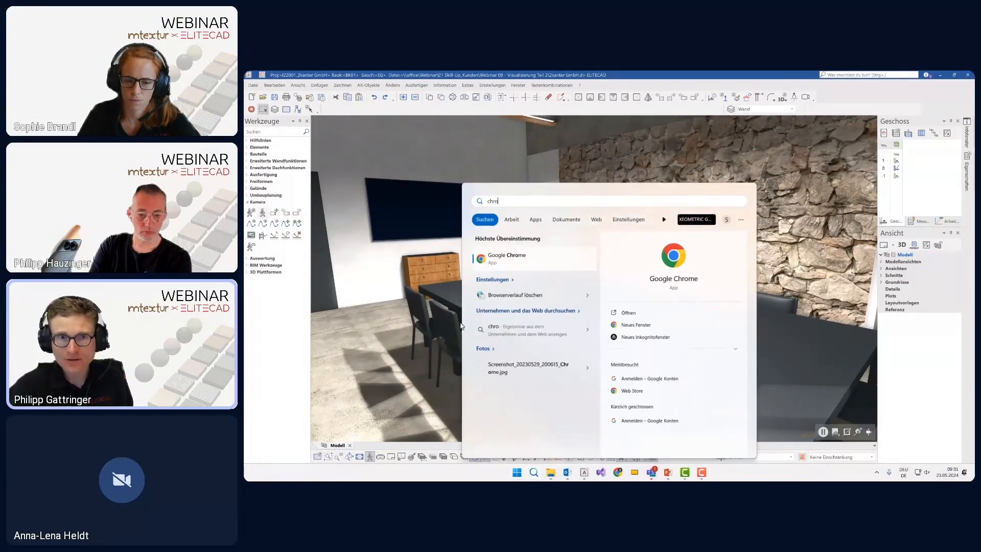
click(505, 262)
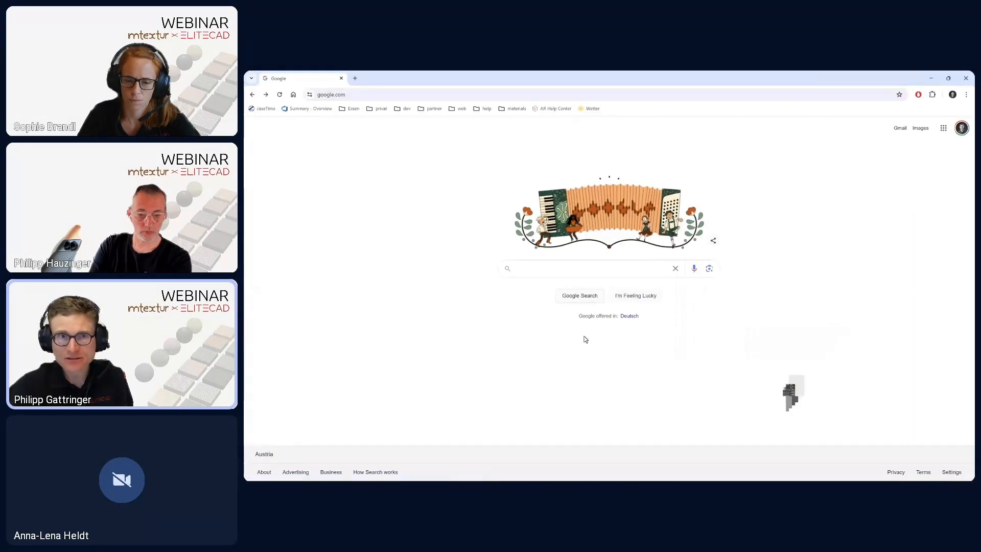
click(533, 269)
text(360 p)
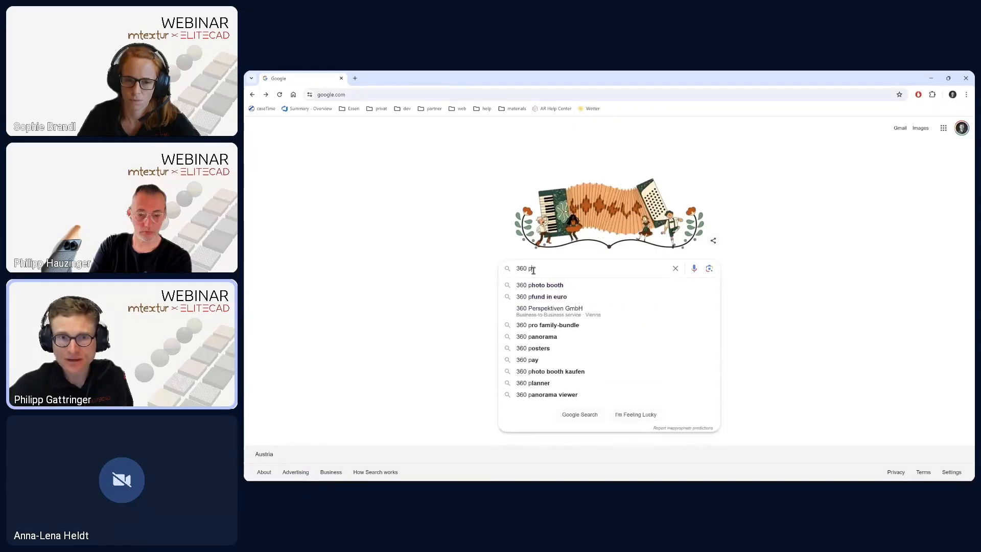
text(hoto upload)
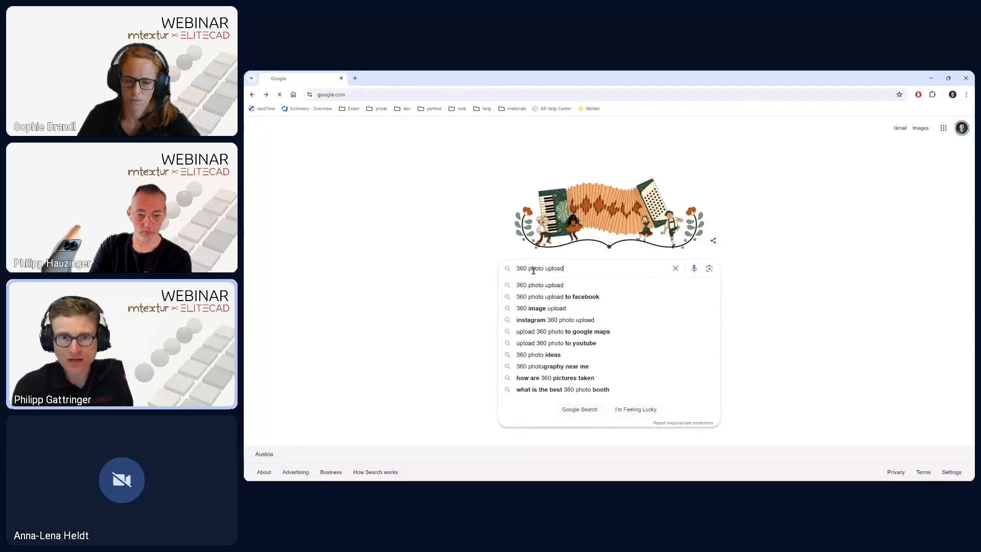
key(Return)
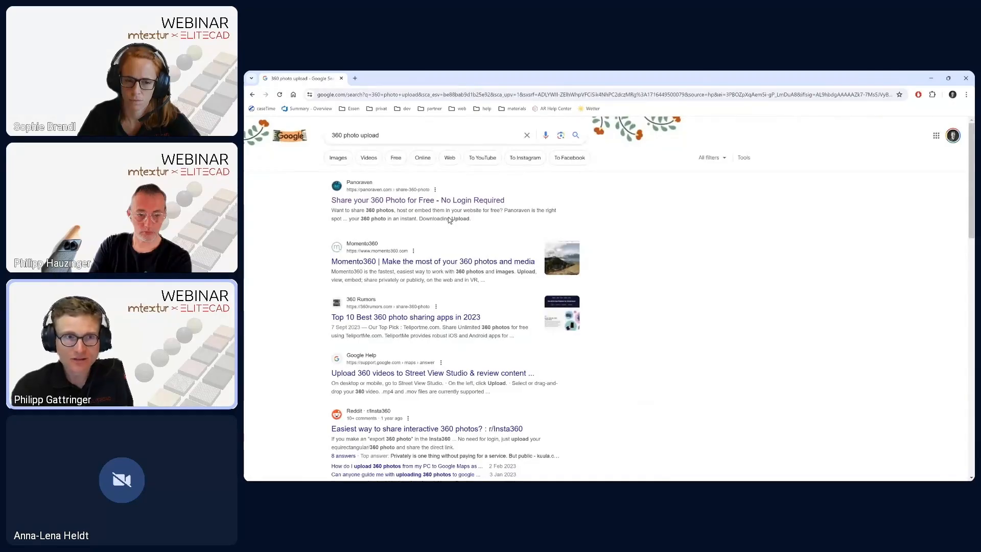
Open Panoraven's free 360 photo sharing page and upload "2kanter GmbH - Panorama.jpg".
click(375, 200)
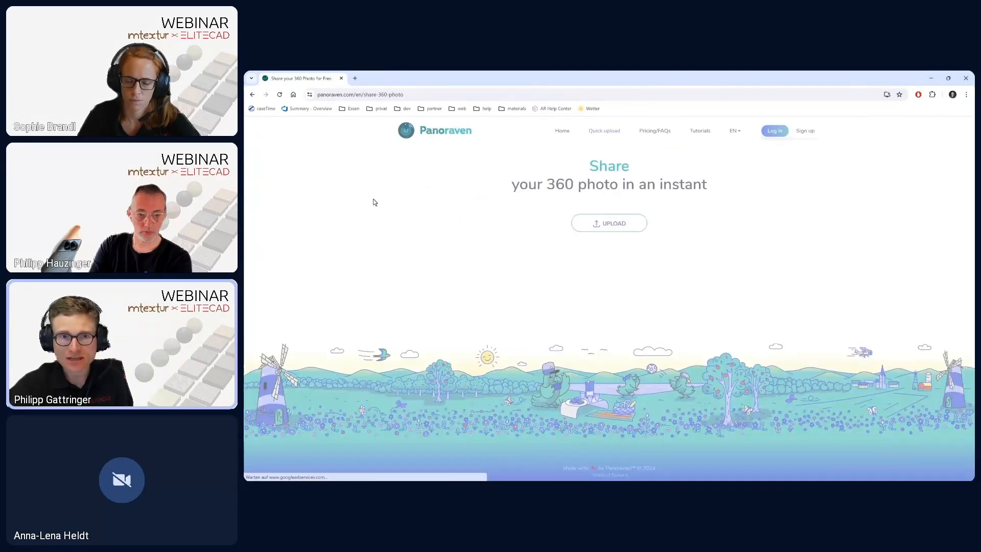
click(615, 233)
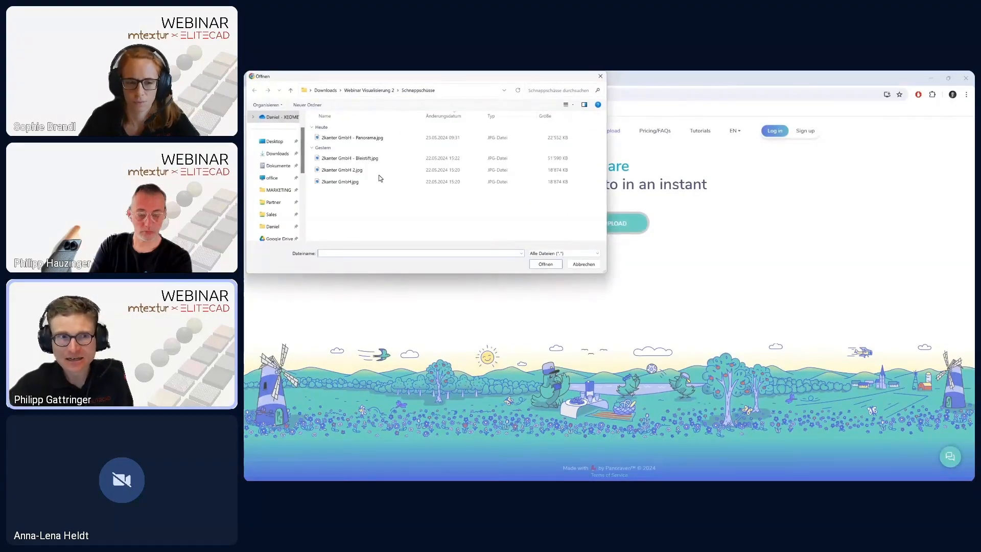
click(362, 137)
click(546, 264)
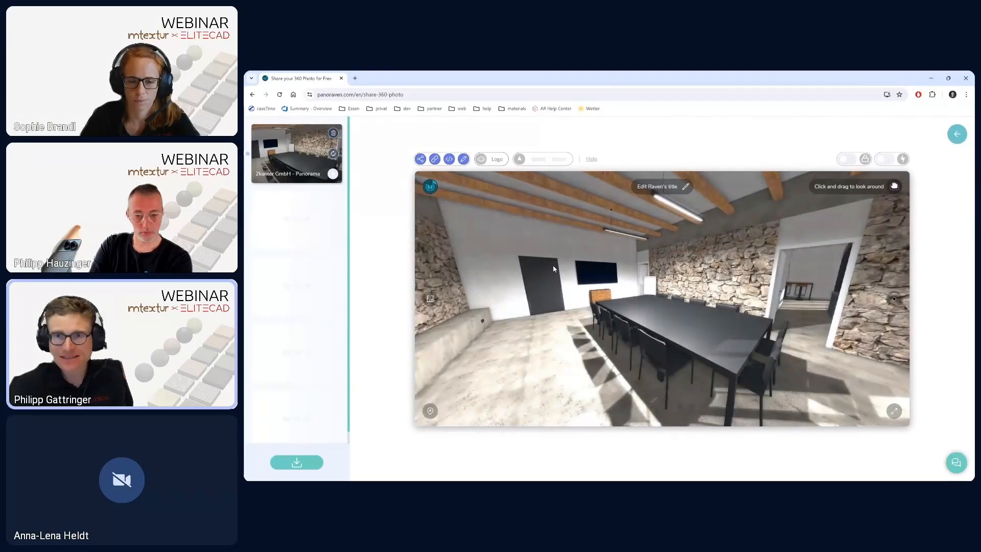
Look around the meeting room in the uploaded panorama, both in the page and in full screen.
drag(528, 322, 668, 341)
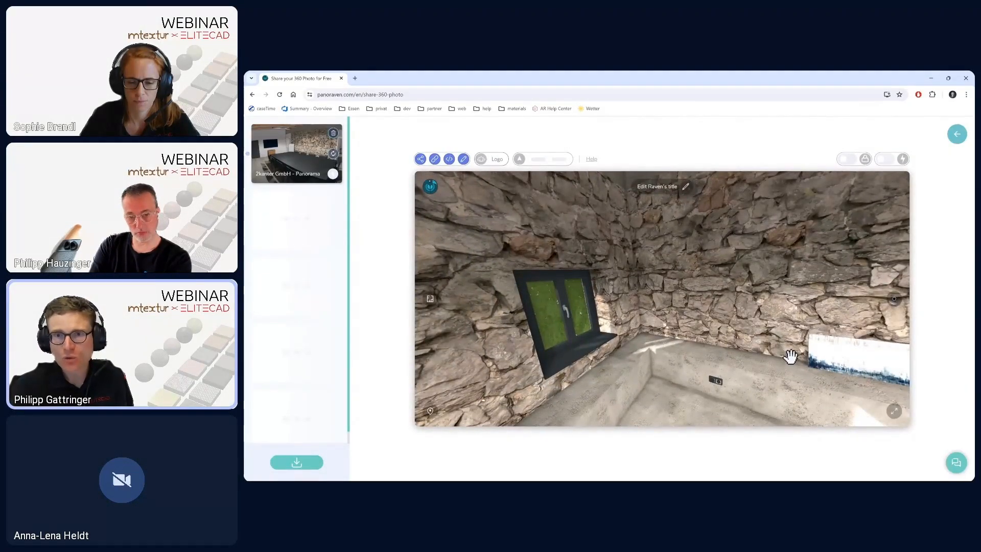
click(894, 411)
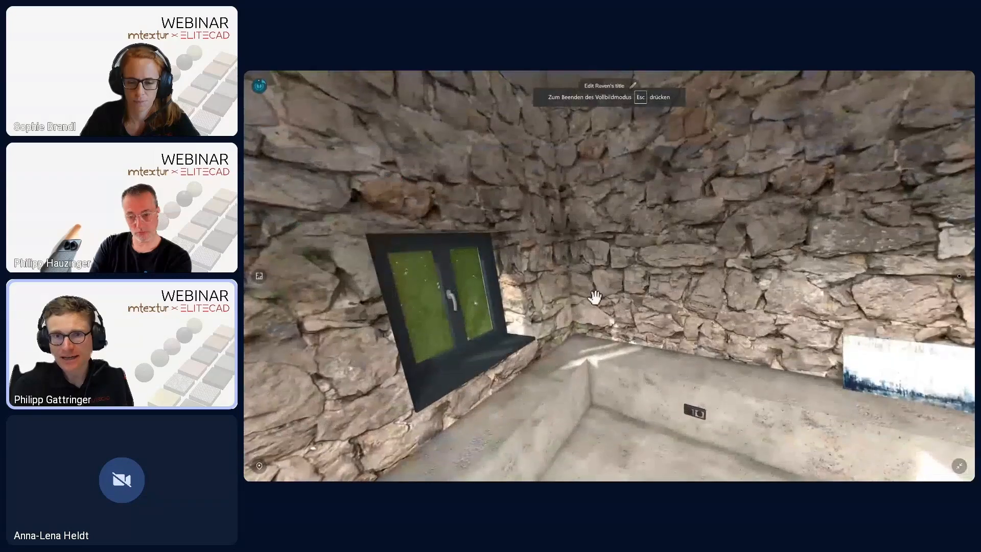
drag(518, 261, 332, 263)
drag(679, 257, 602, 295)
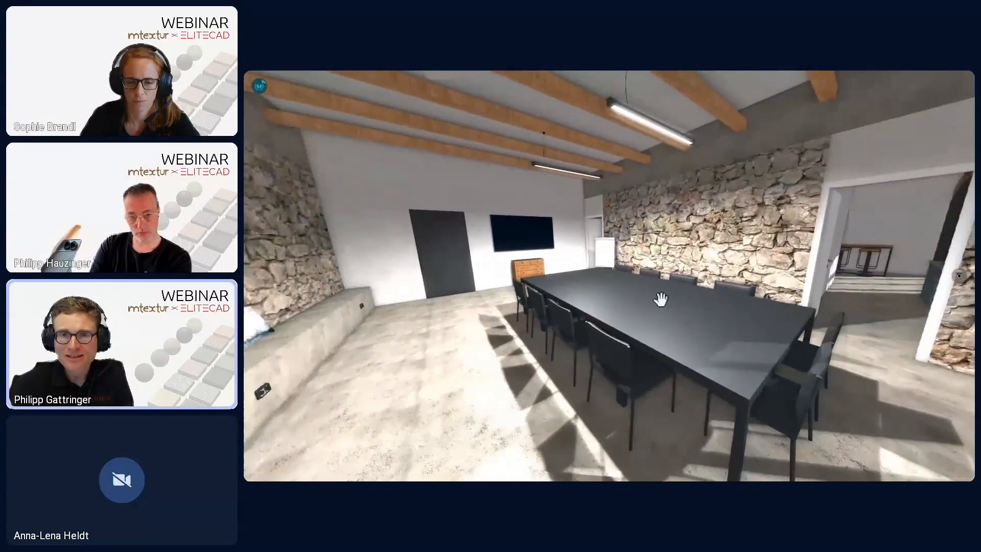
key(Escape)
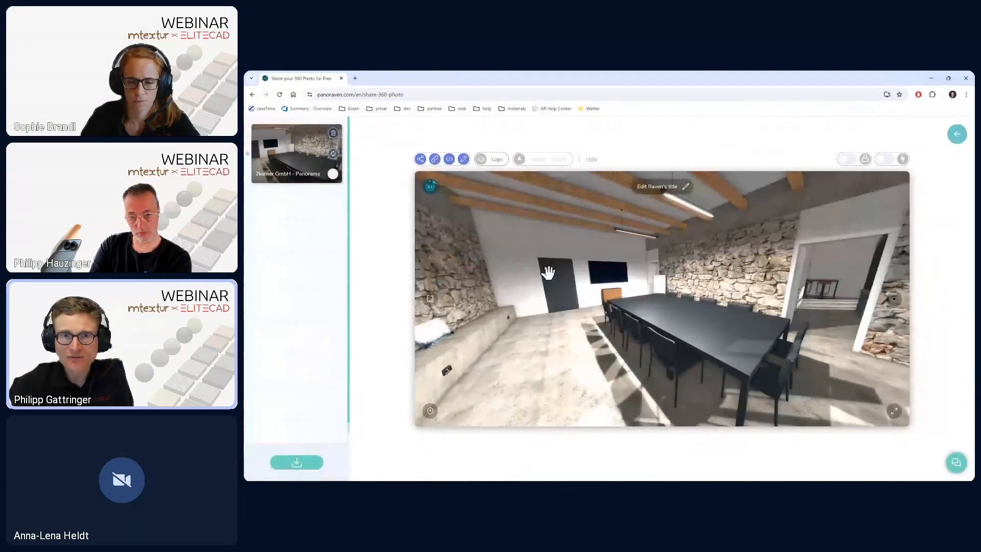
Show the panorama's social sharing options and get its share link.
click(422, 161)
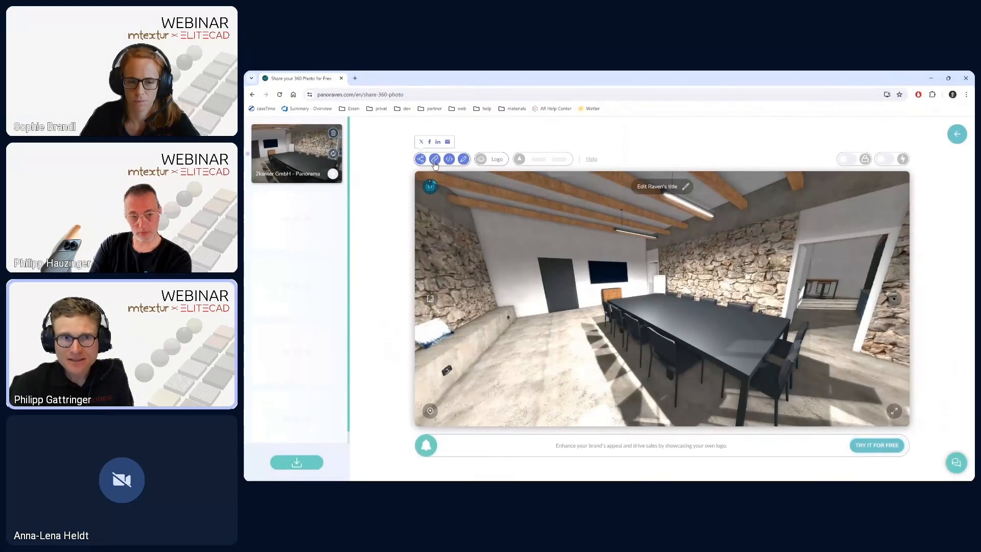
click(435, 160)
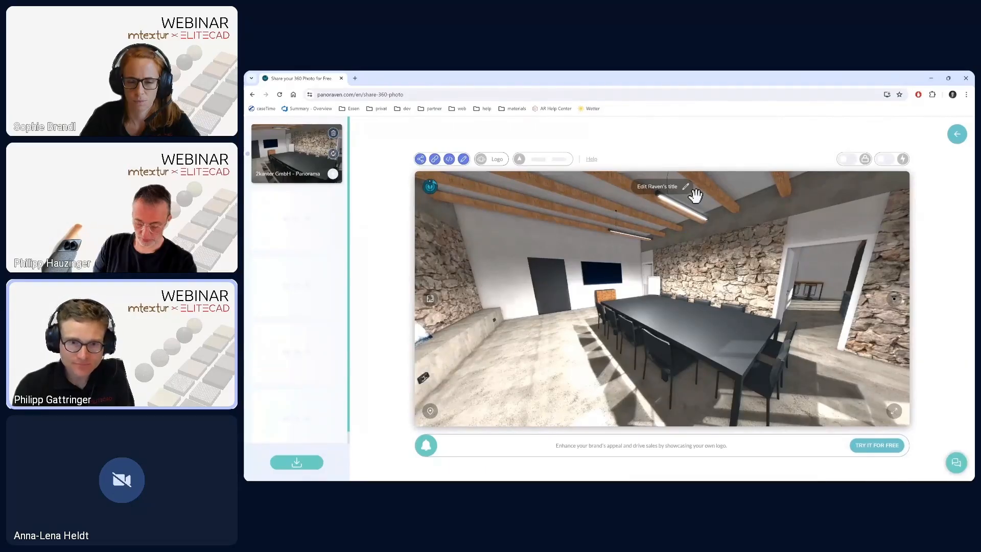
Switch to ELITECAD and load the last camera path for video recording.
key(alt+Tab)
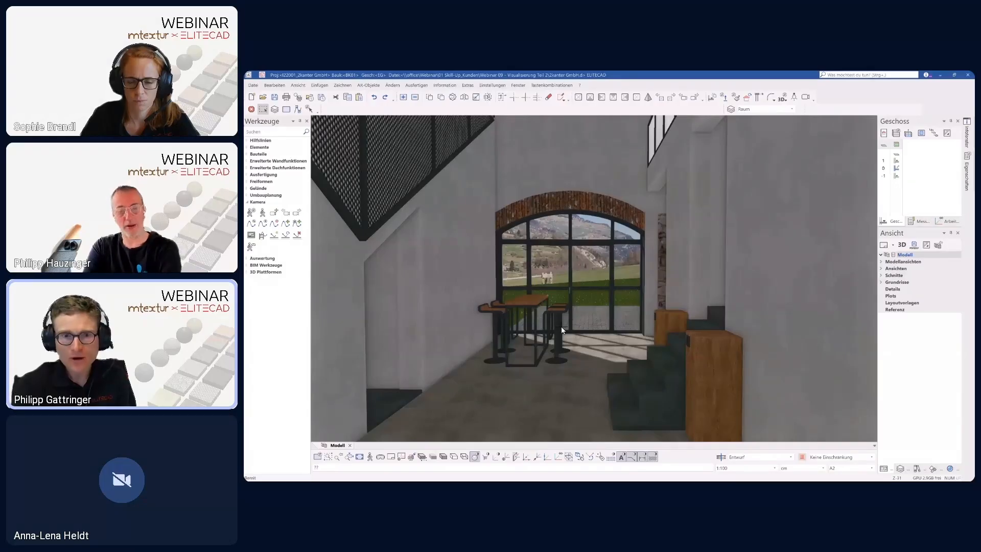
click(261, 237)
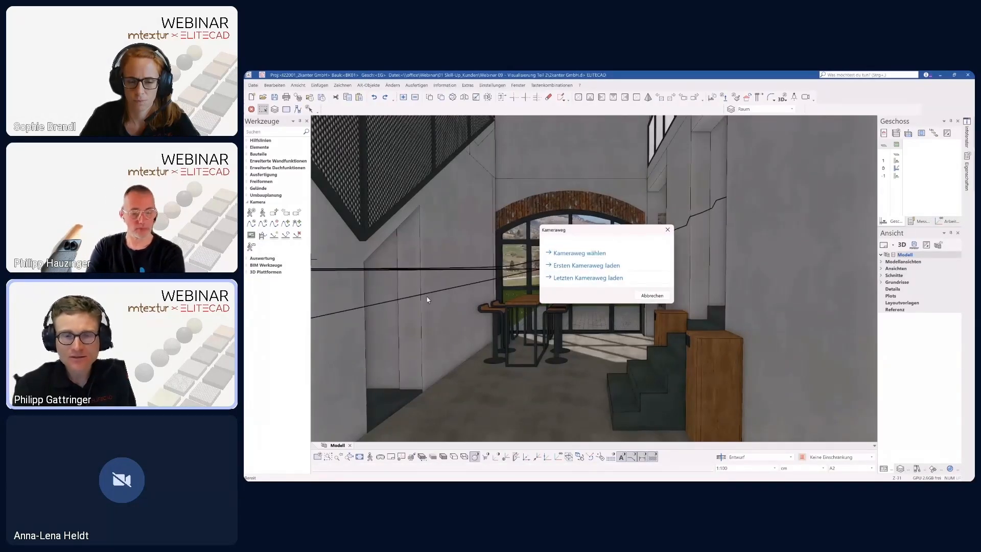
click(589, 279)
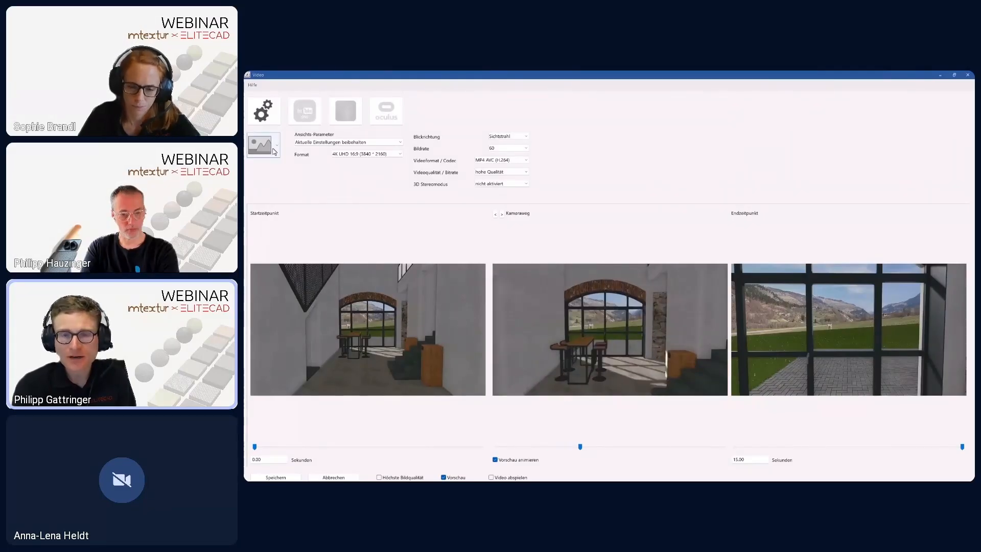
Configure the video as a 360-degree panorama with the YouTube 360° preset and a frame rate of 60.
click(276, 151)
click(264, 221)
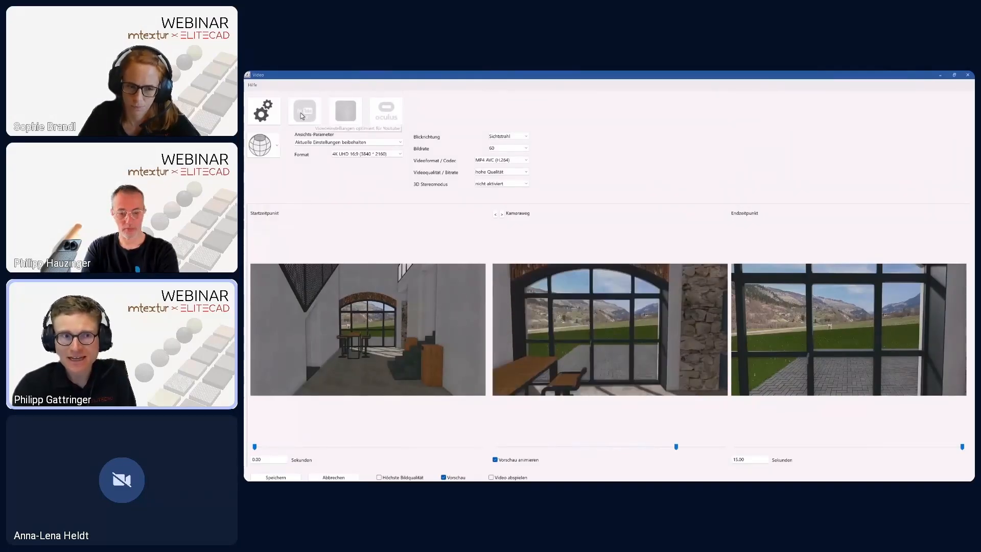
click(302, 116)
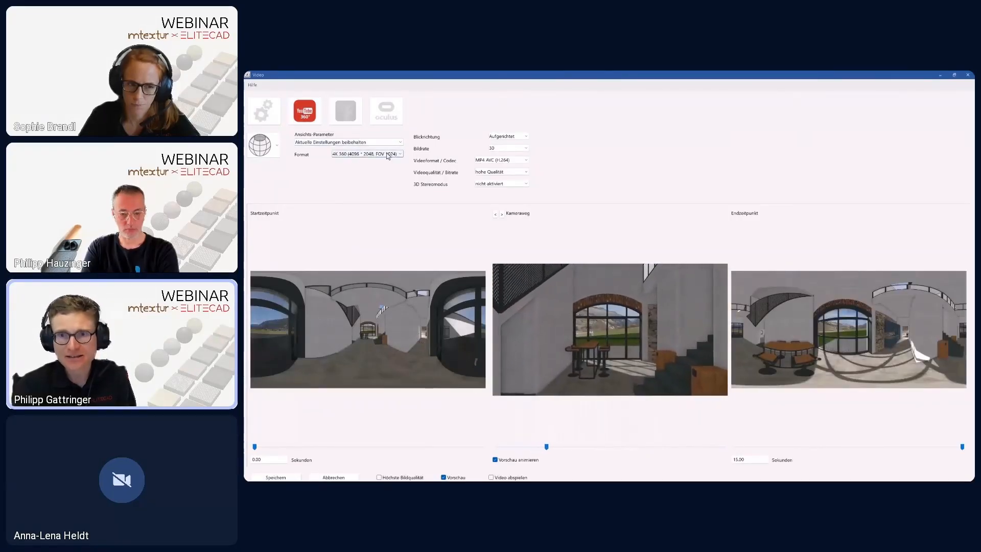
click(515, 148)
click(505, 187)
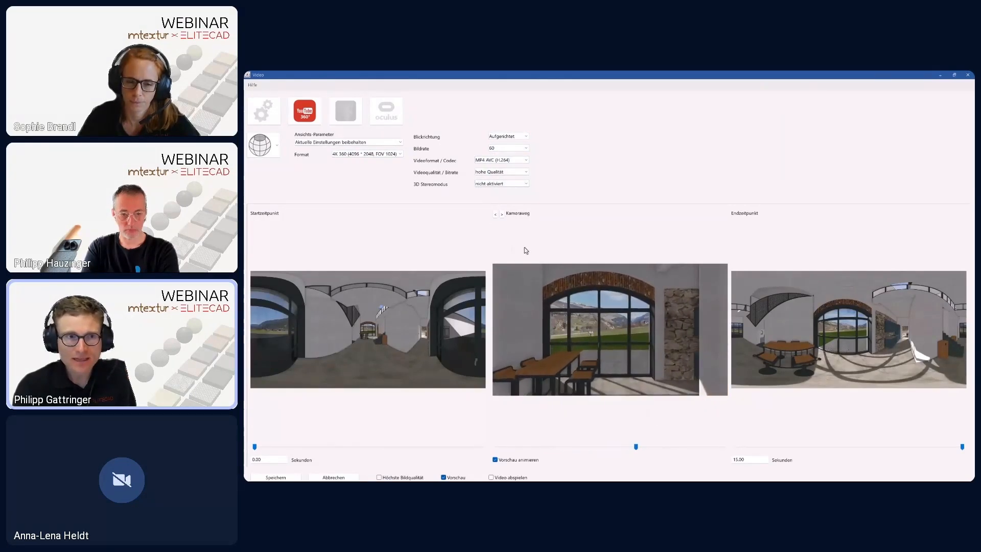
Save the video as the MP4 file "Kameraweg 360" in the Schnappschüsse folder.
click(277, 477)
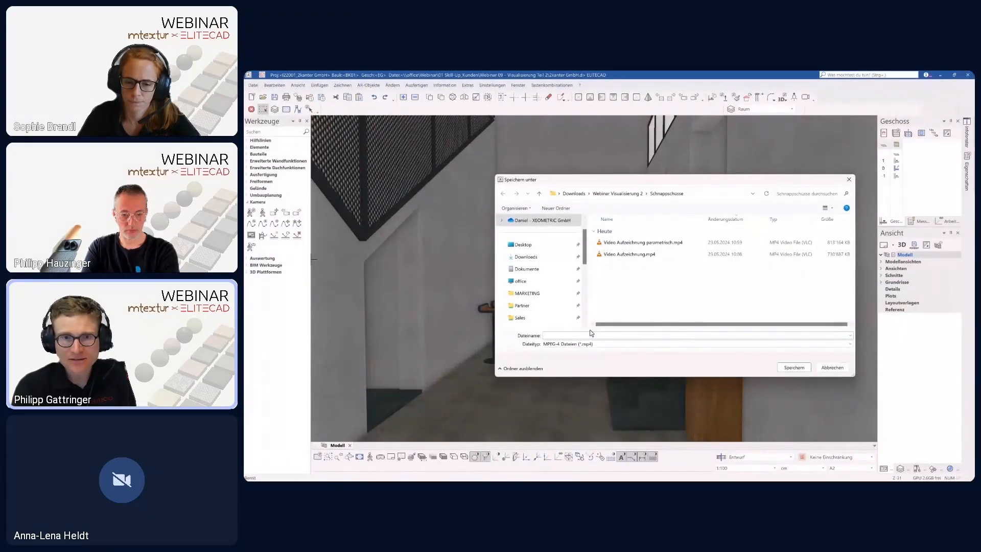
text(Kameraw)
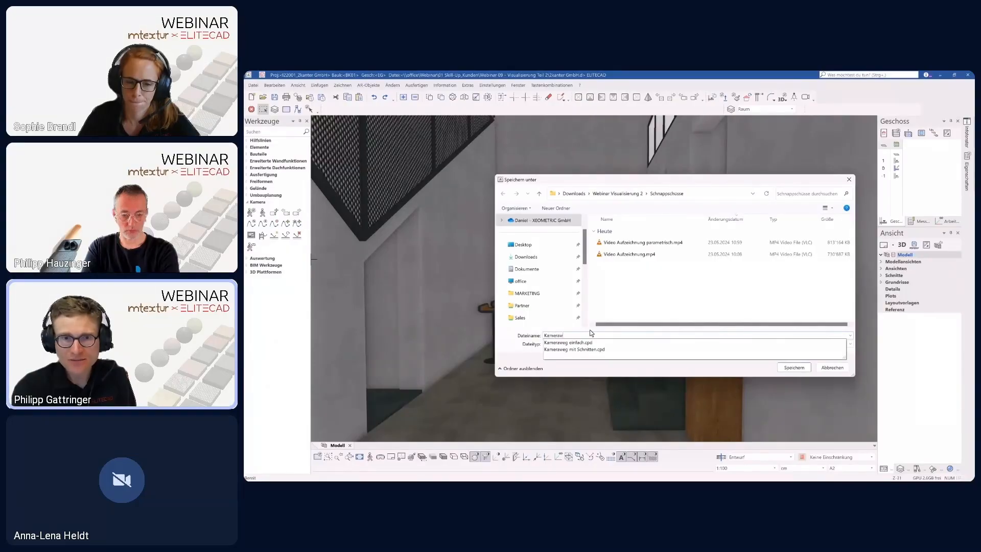
text(eg 360)
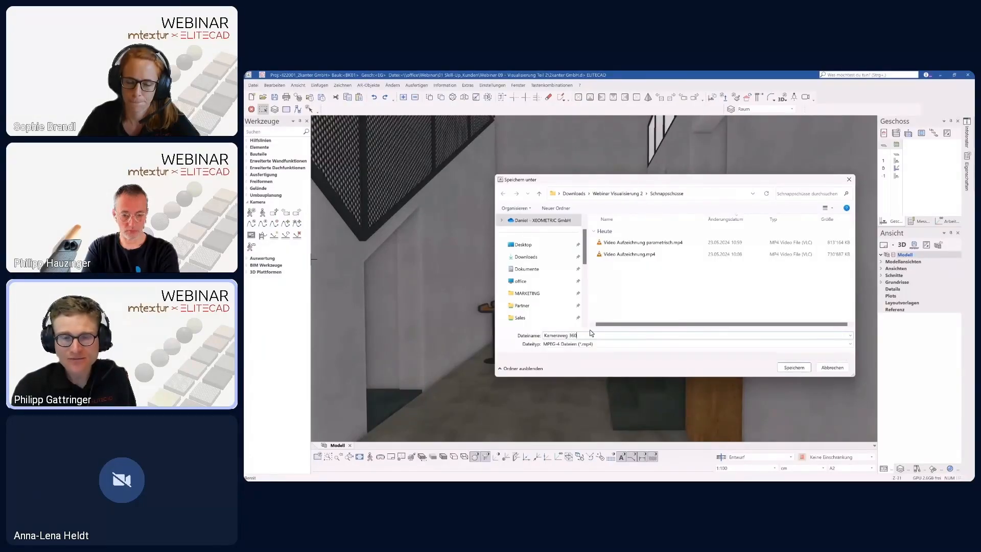
click(794, 367)
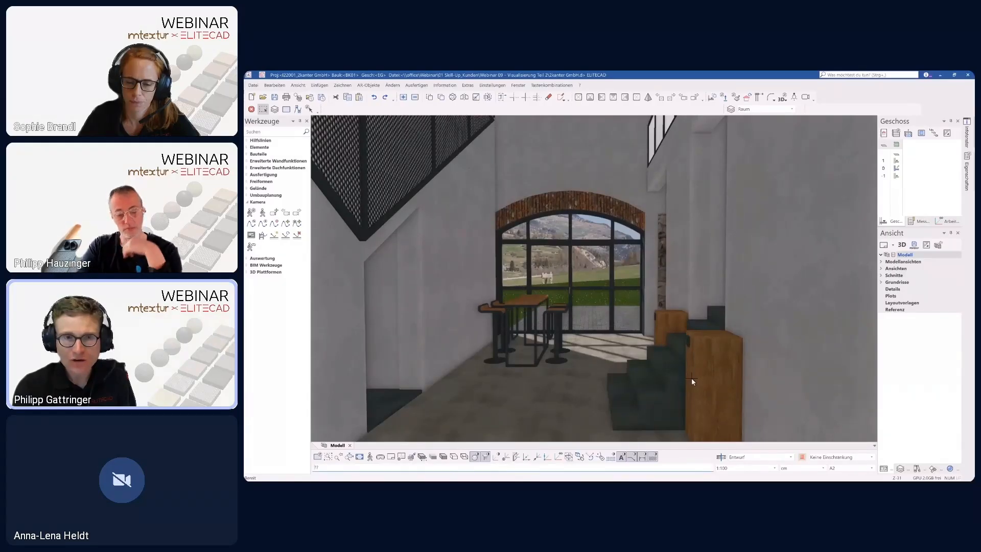
Switch to the browser, play the YouTube video "Kameraweg 360" from the start and look around in it, then return to the presentation slides.
key(alt+Tab)
key(alt+Tab)
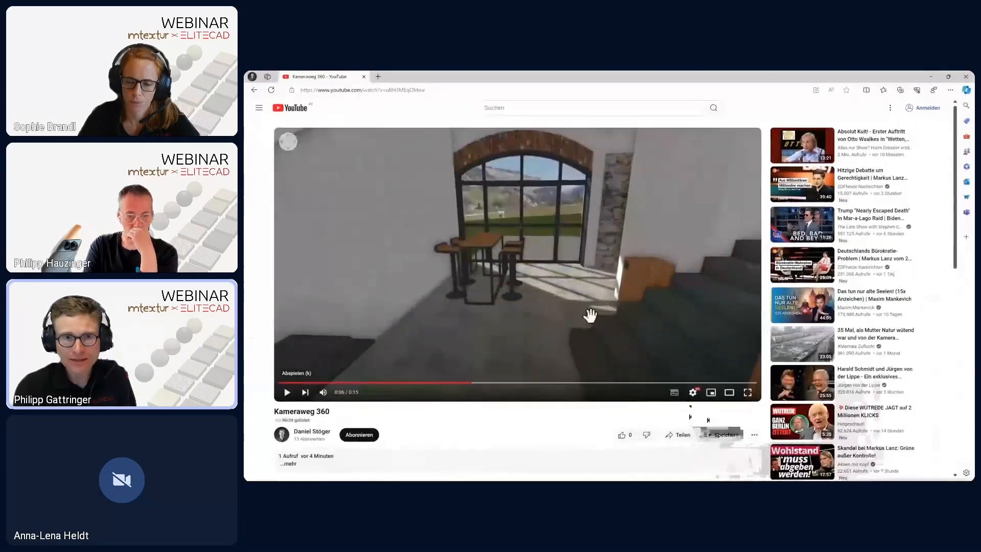
click(279, 383)
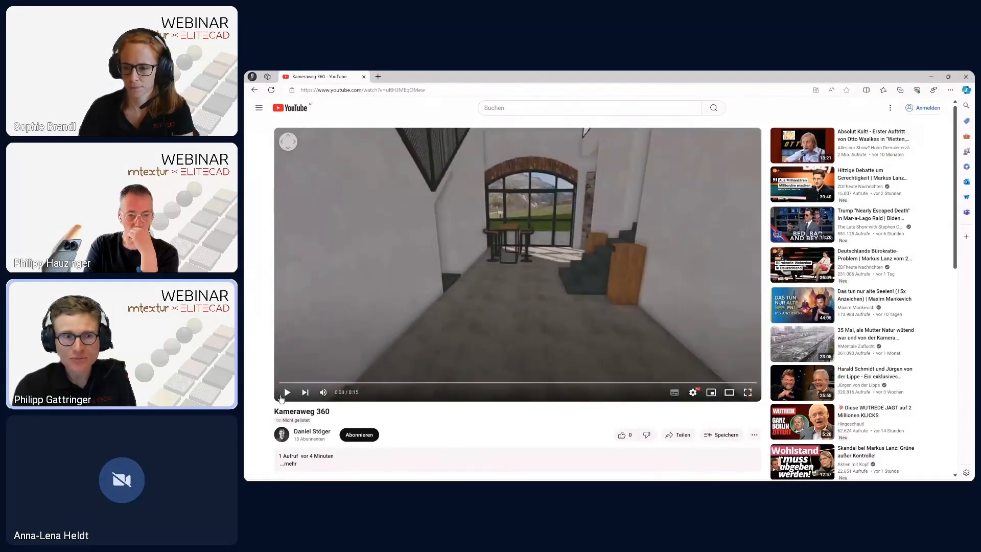
click(287, 393)
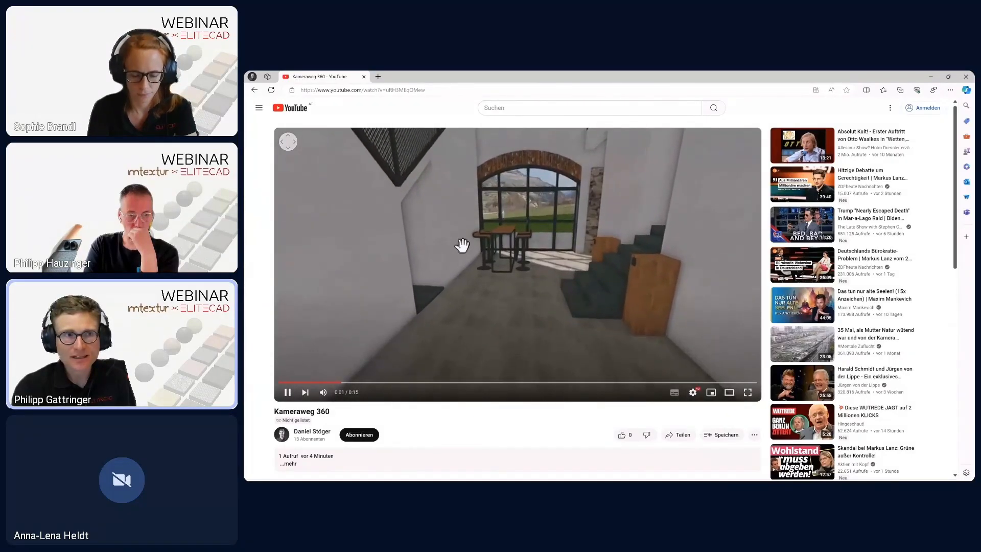
drag(489, 240, 458, 329)
drag(541, 235, 635, 287)
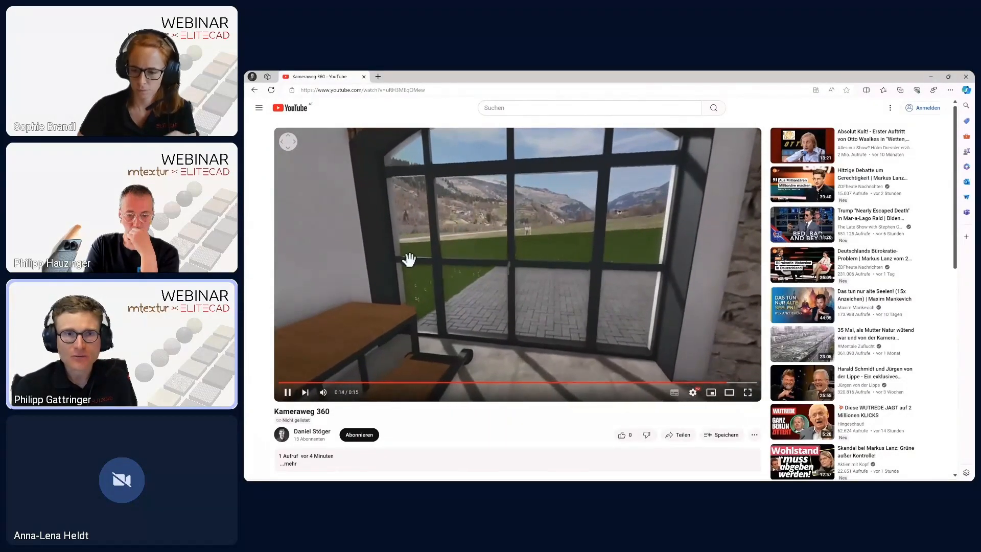
drag(388, 266, 459, 247)
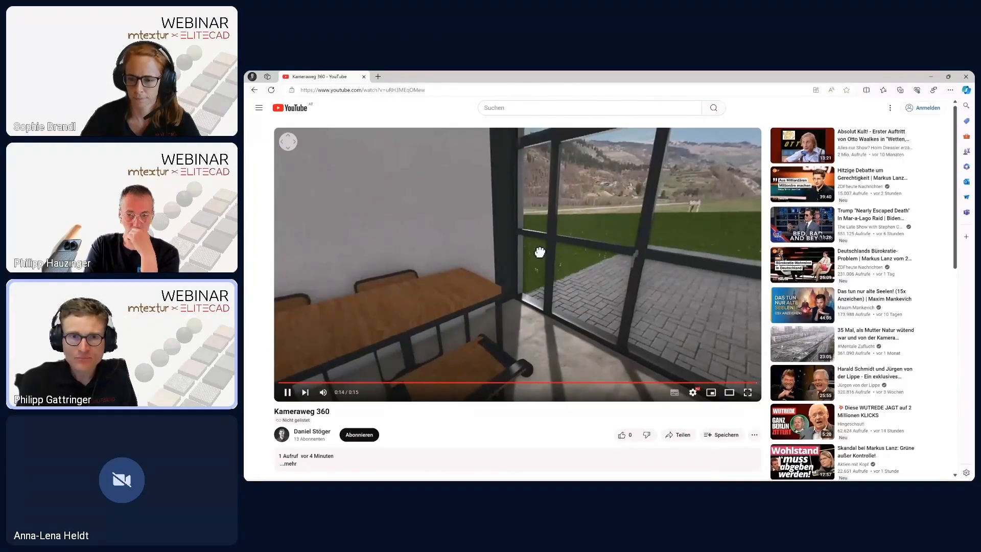
key(alt+Tab)
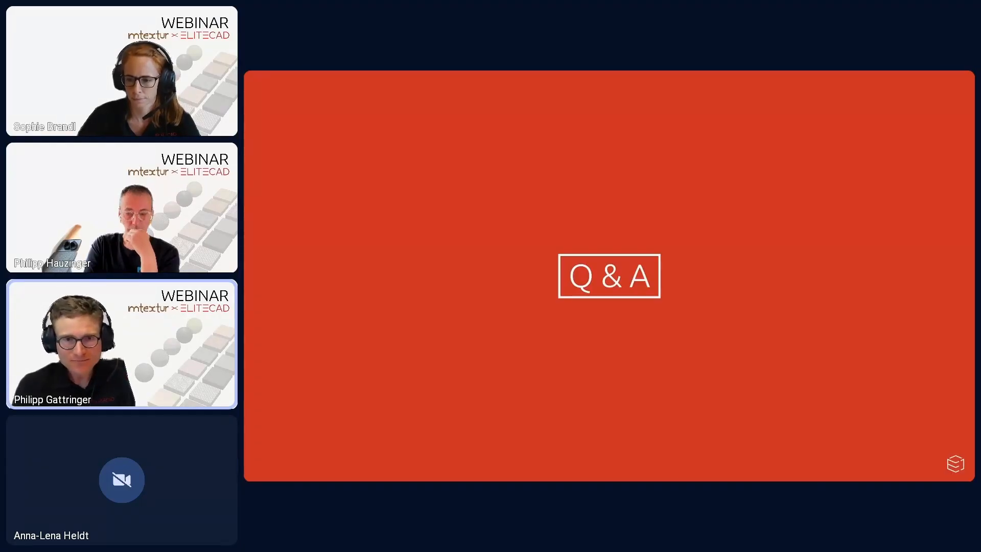